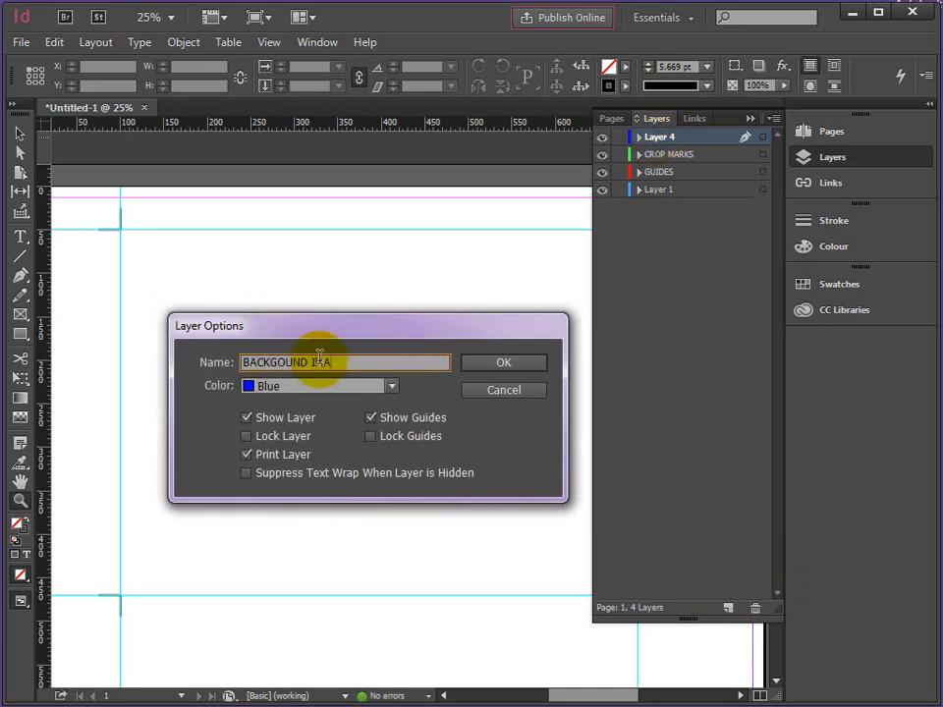
- Name the new layer BACKGOUND IMAGE and collapse the layer list
click(498, 360)
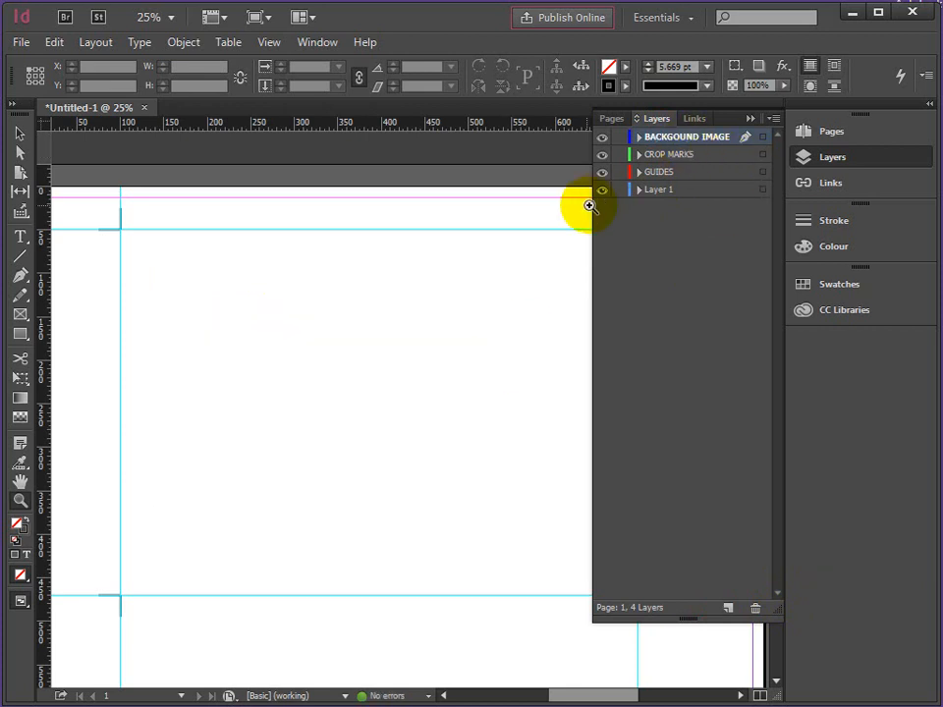
click(751, 122)
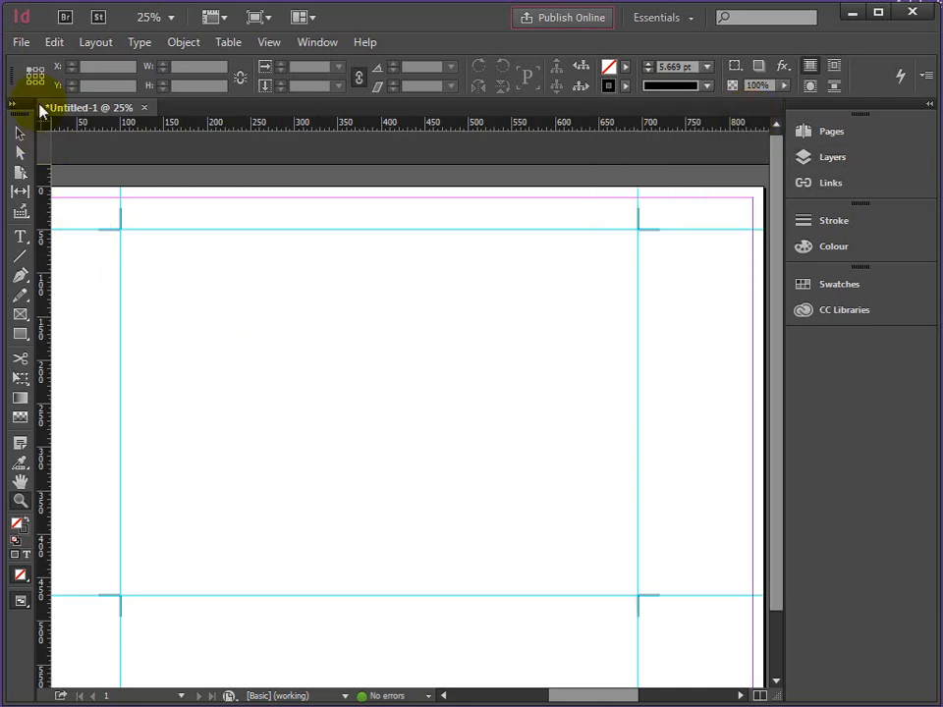
- Place mvdr_farnsworth_house.jpg from the upper-left crop mark in a frame about 602 mm wide and 426 mm high, slightly past the opposite crop mark
click(21, 43)
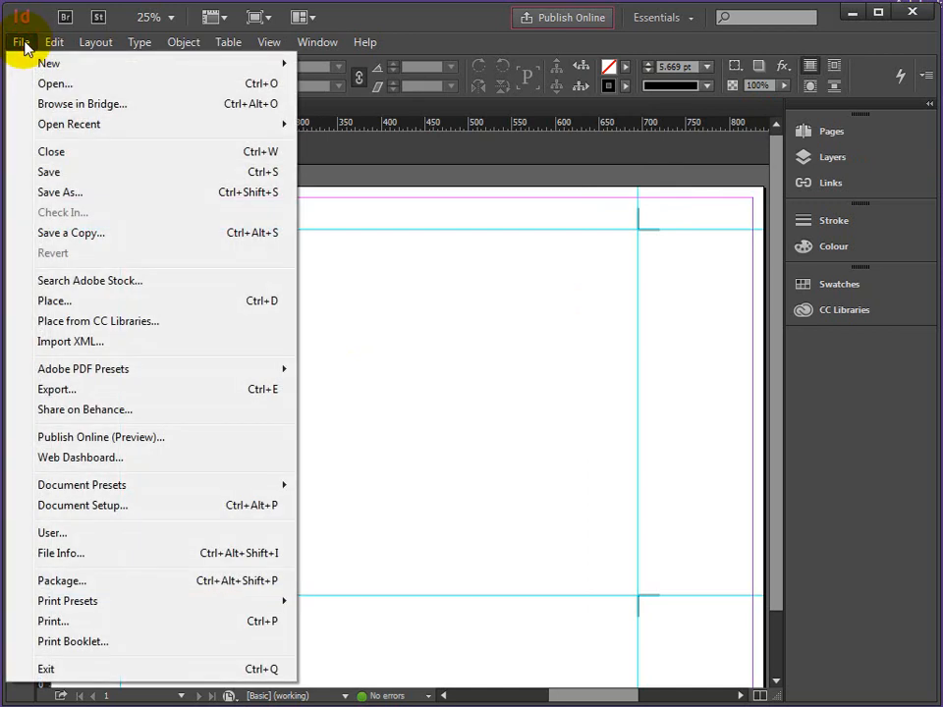
click(54, 301)
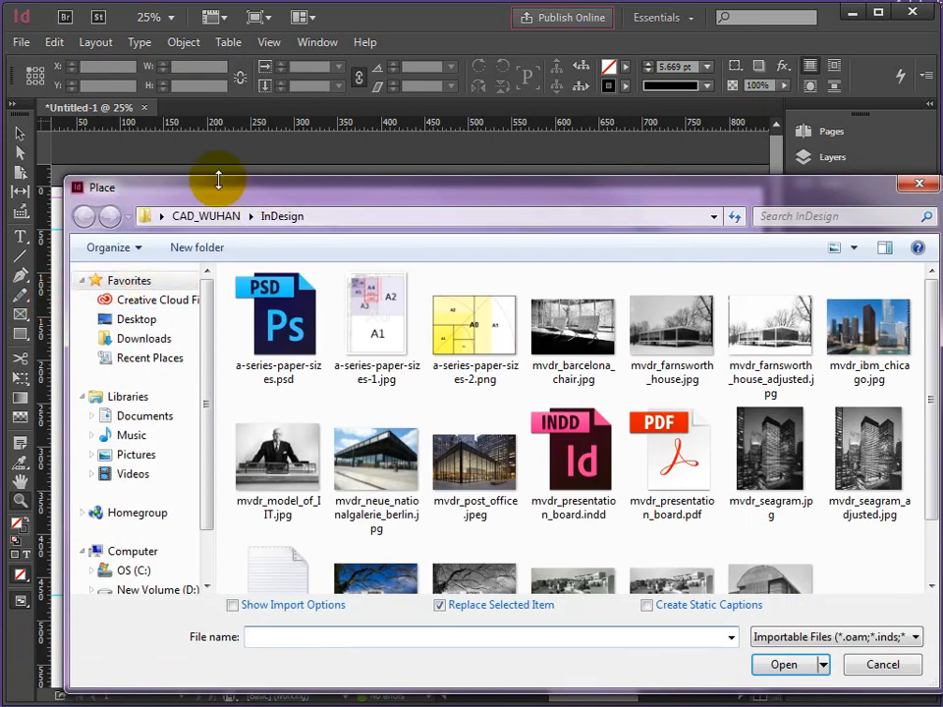
drag(935, 184, 852, 182)
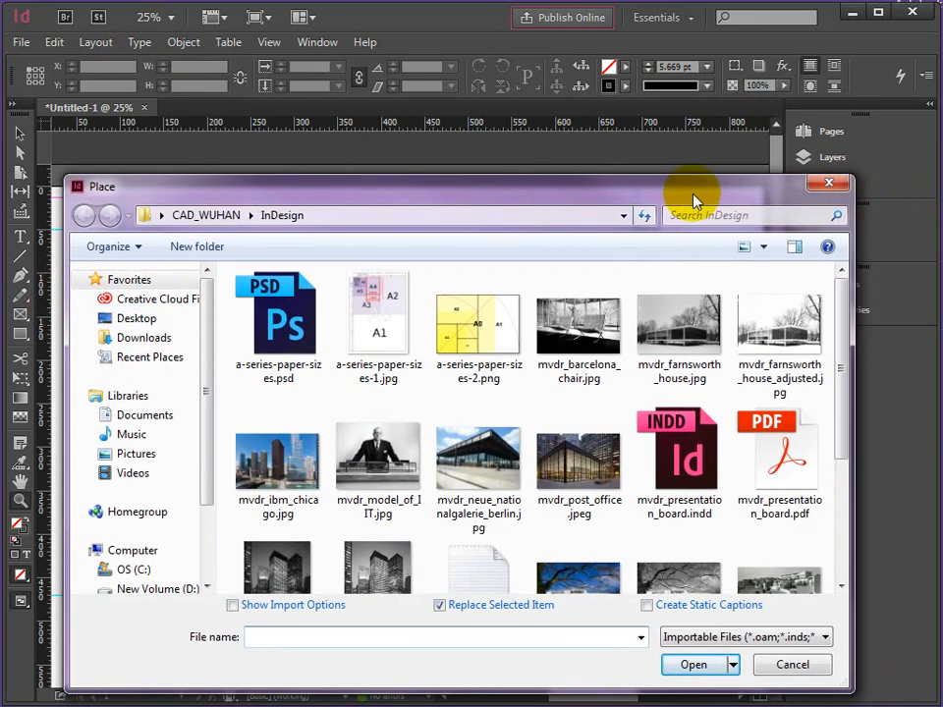
drag(699, 201, 679, 158)
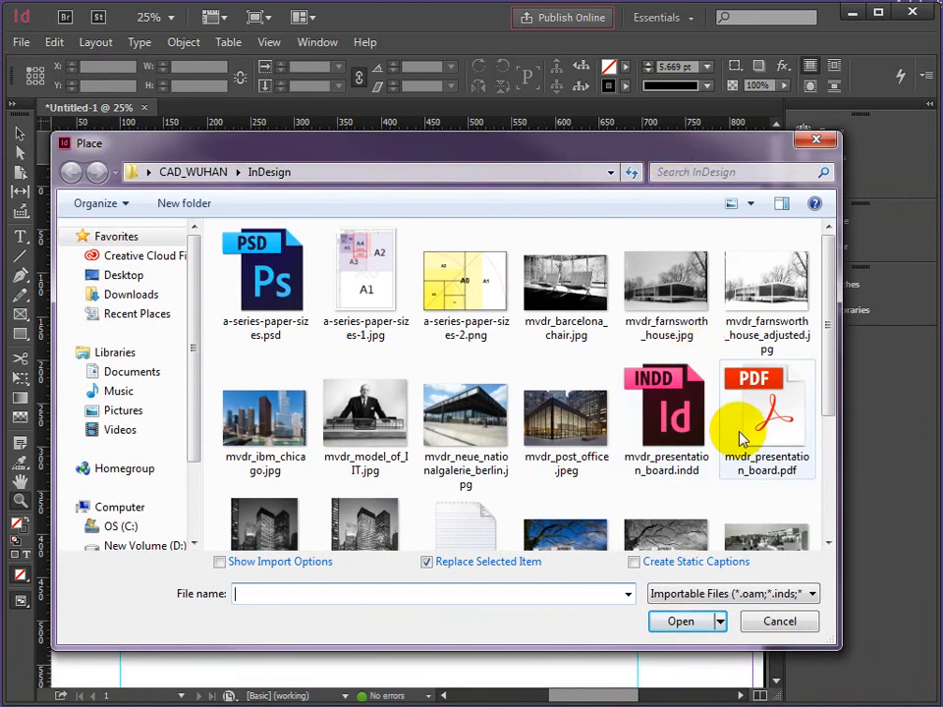
click(665, 285)
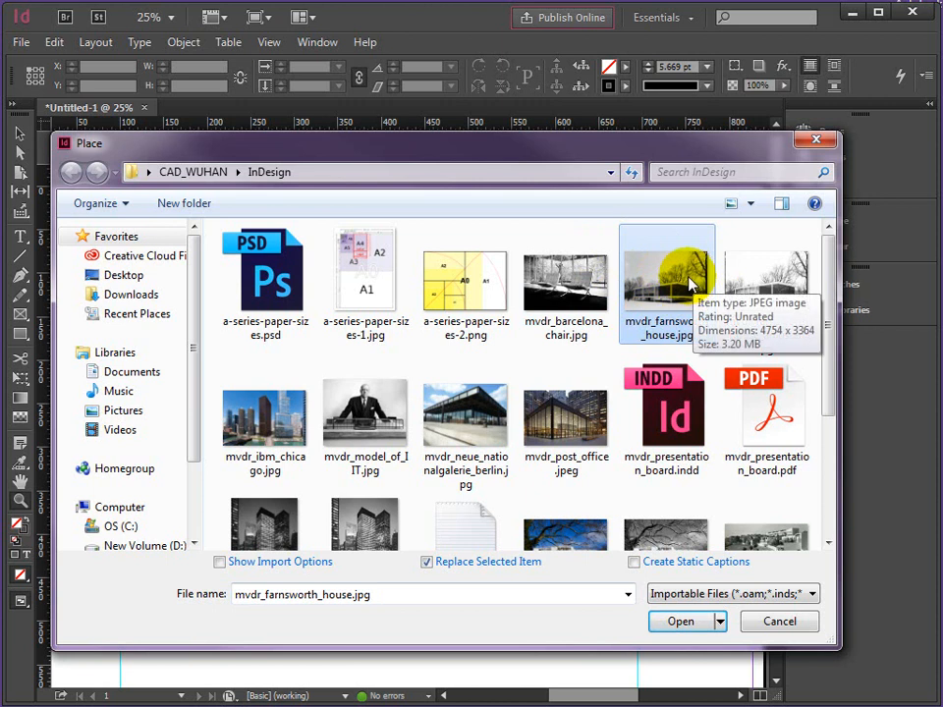
click(683, 623)
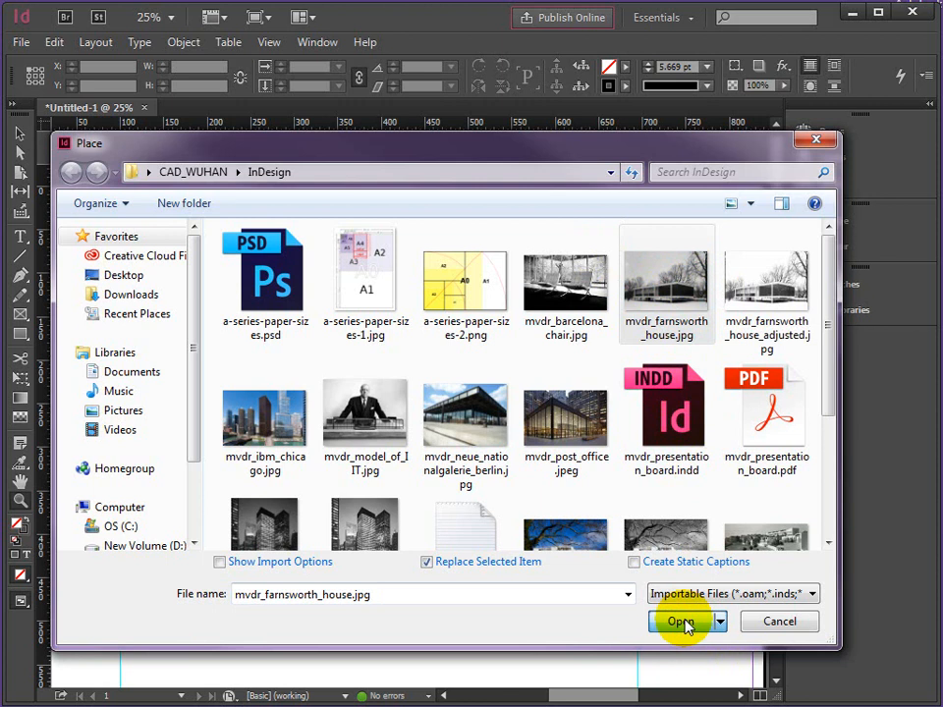
click(682, 623)
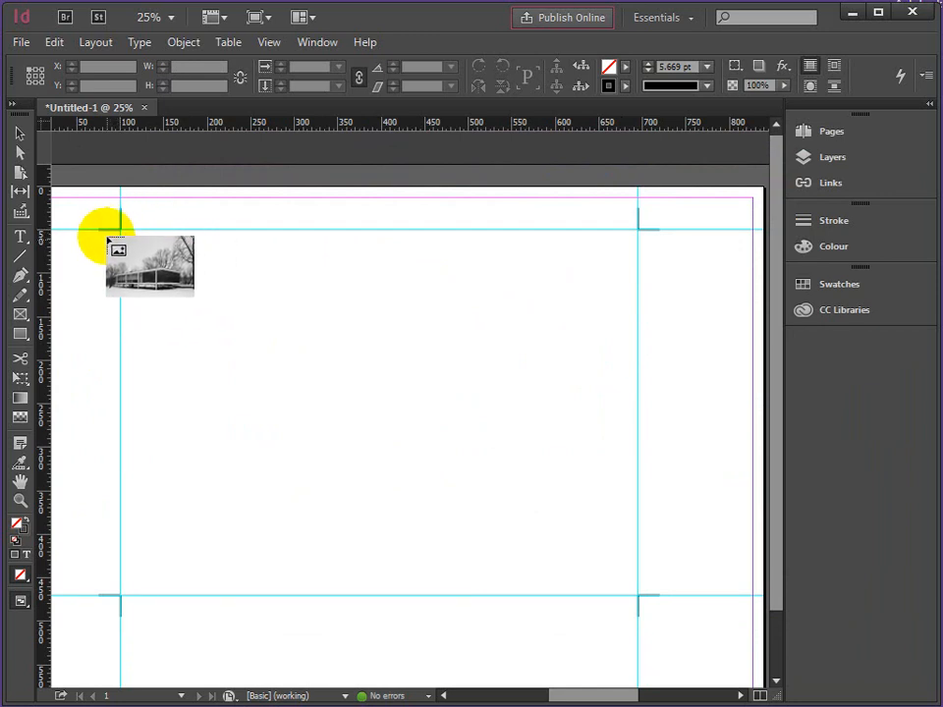
drag(120, 230, 644, 632)
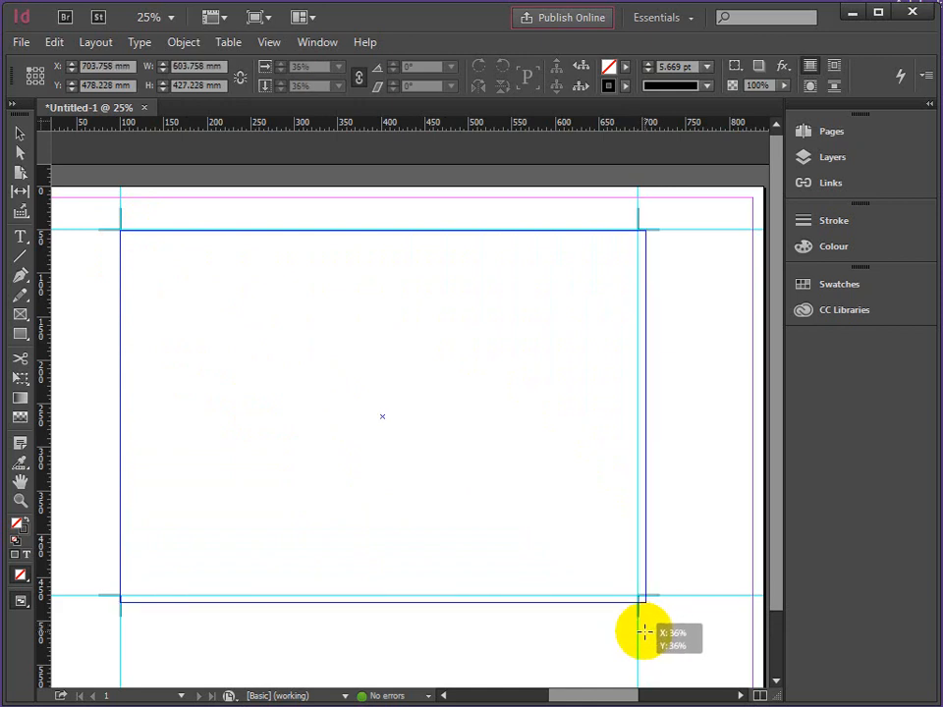
mouse_move(644, 632)
mouse_down()
mouse_move(630, 606)
mouse_move(644, 615)
mouse_up()
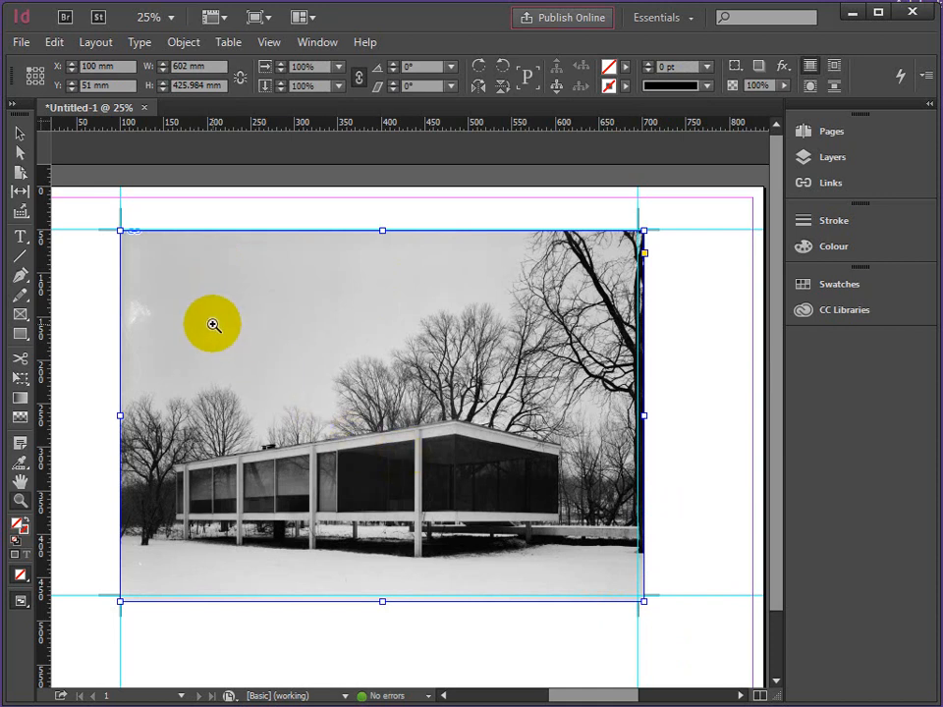
- Move the placed image up to Y 50 mm so its upper-left corner meets the guide intersection
click(130, 244)
click(422, 312)
click(442, 386)
click(425, 406)
click(414, 416)
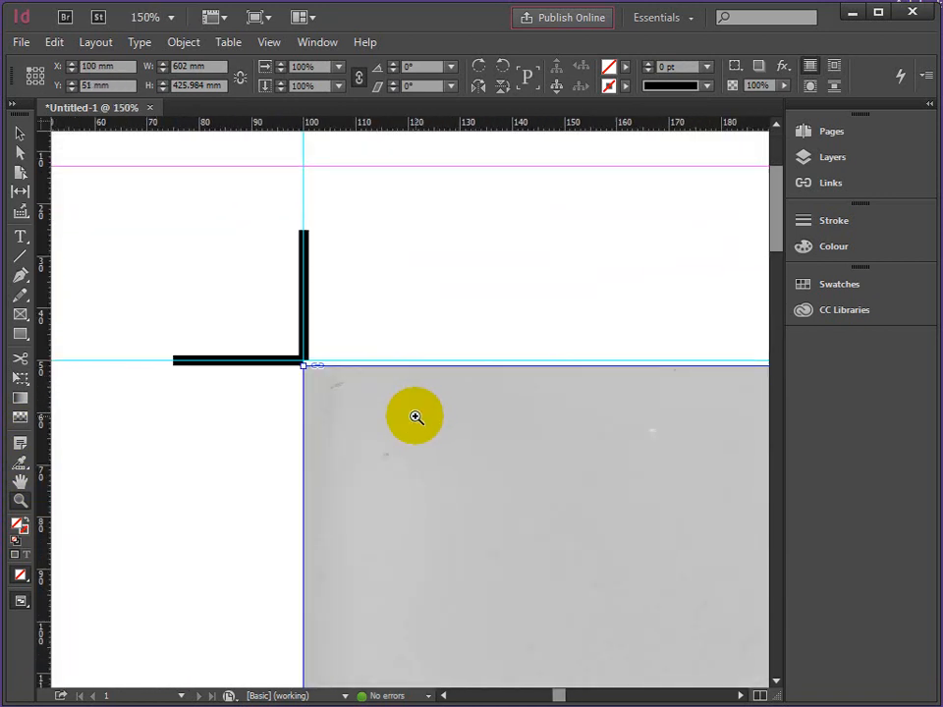
click(353, 400)
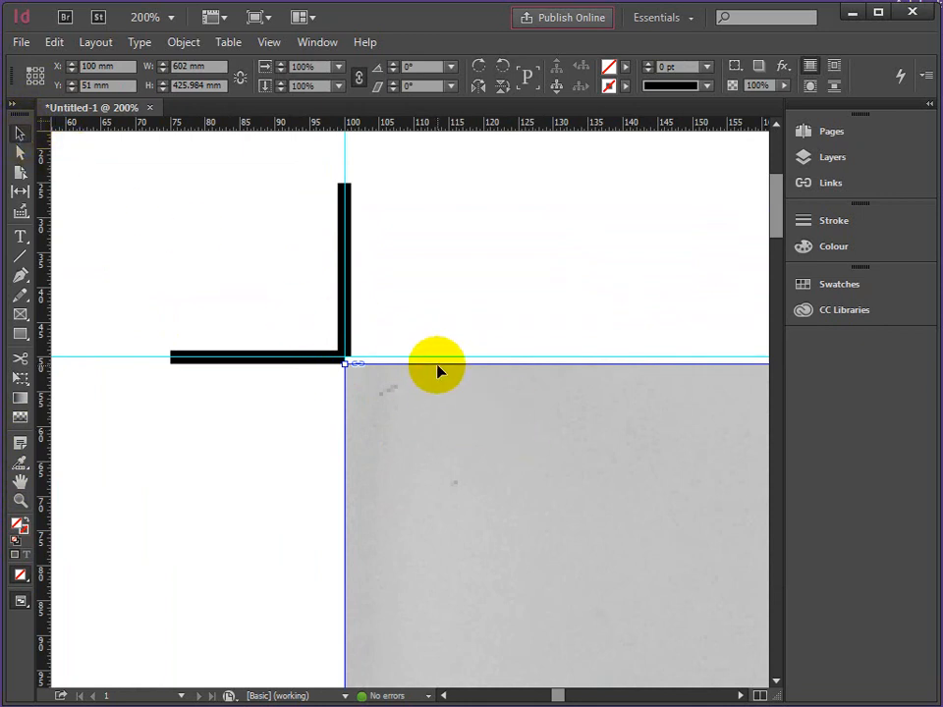
drag(437, 364, 437, 359)
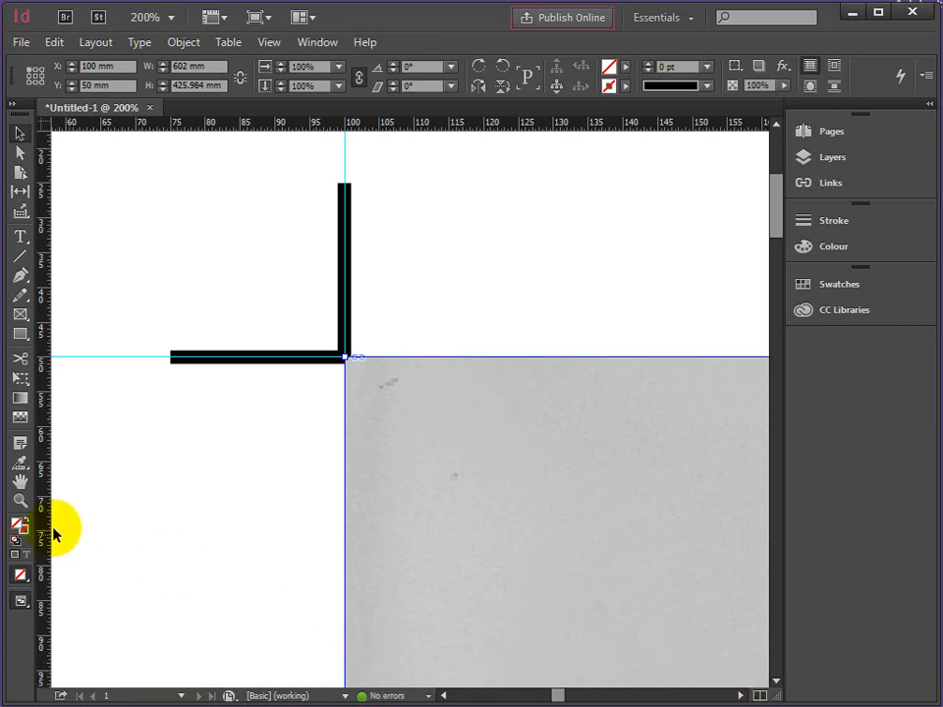
- Crop the image frame at its lower-right corner to the guide intersection, making it 595 mm wide and 420 mm high
click(19, 499)
alt+click(627, 535)
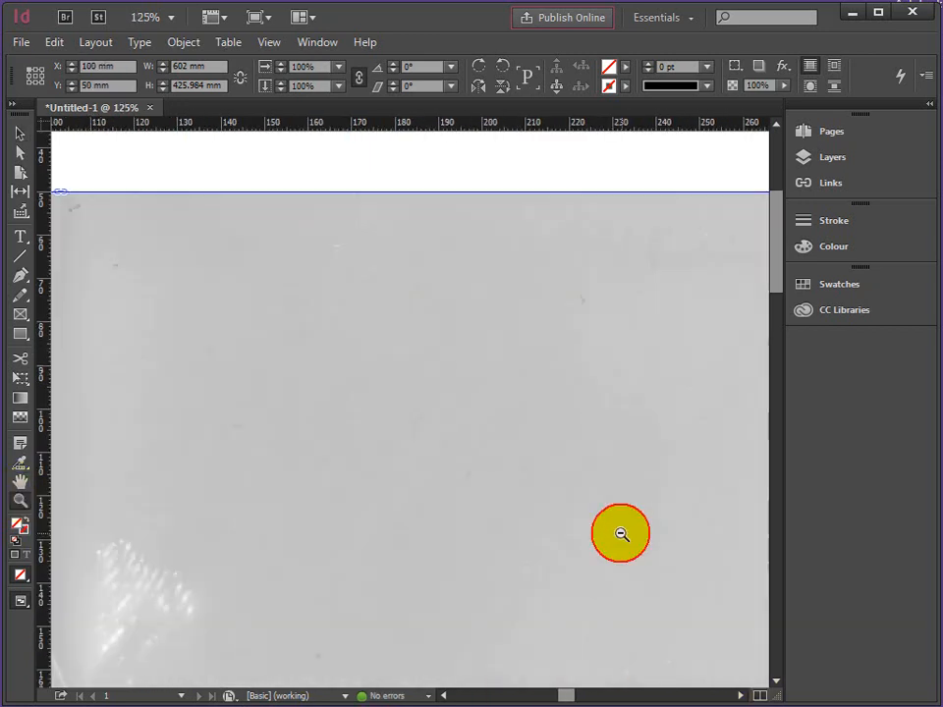
alt+click(613, 534)
alt+click(604, 530)
alt+click(602, 534)
click(603, 583)
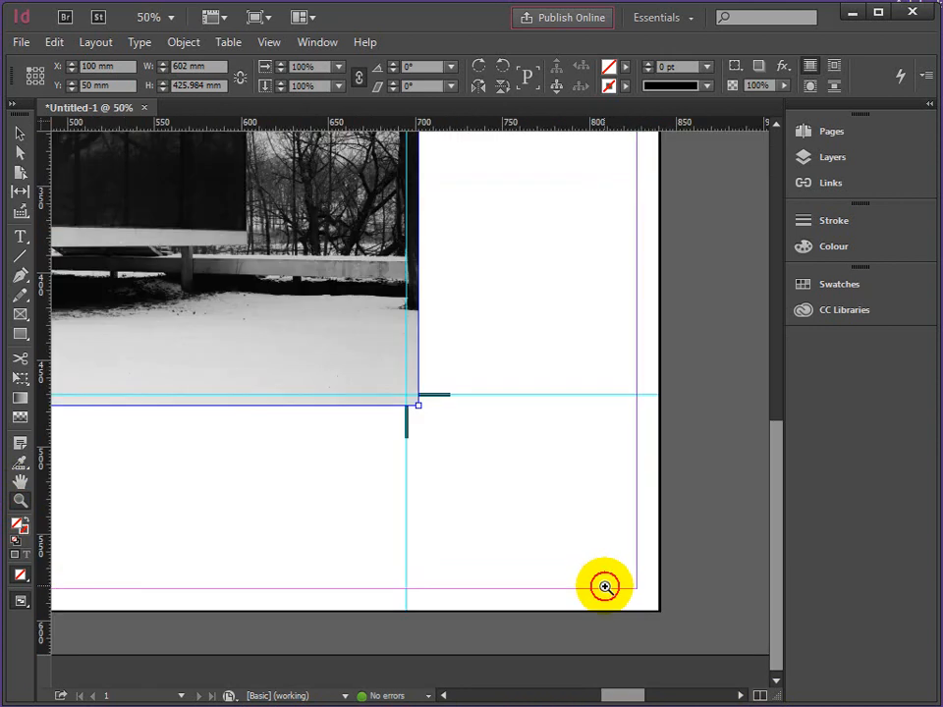
click(403, 412)
click(423, 372)
click(369, 376)
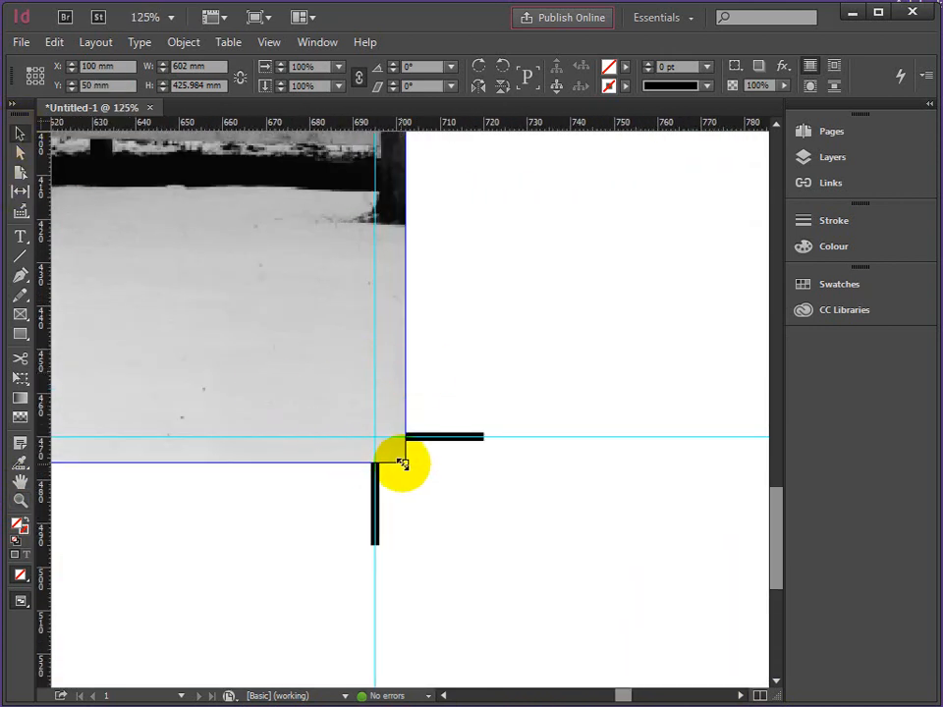
drag(404, 461, 375, 438)
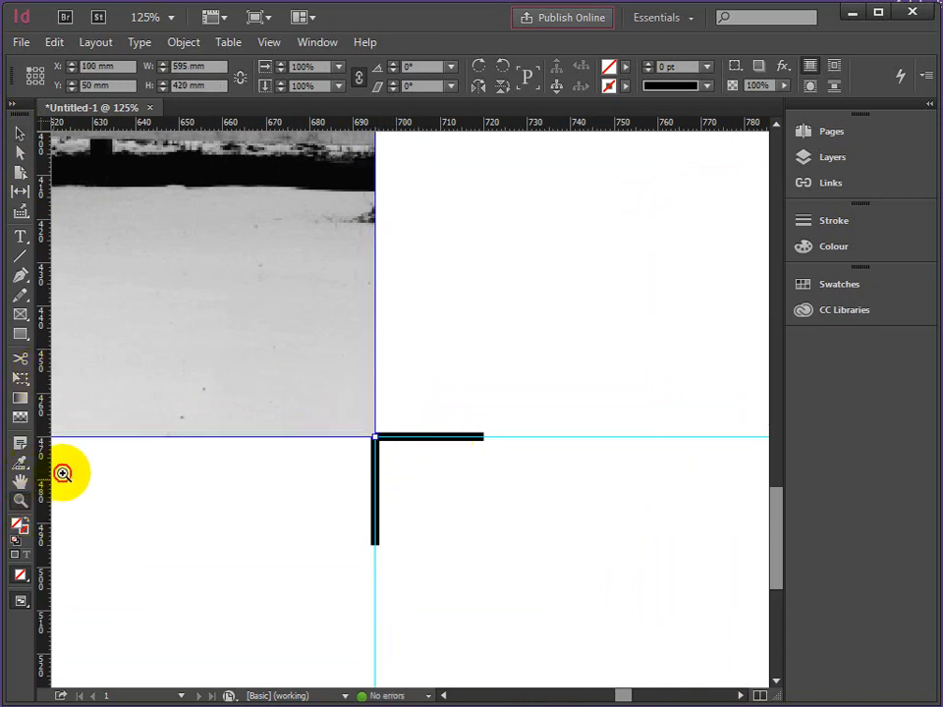
- Fit the house photo proportionally inside its frame with Fit Content Proportionally
click(25, 497)
alt+click(206, 311)
alt+click(200, 298)
alt+click(201, 297)
alt+click(293, 300)
alt+click(314, 309)
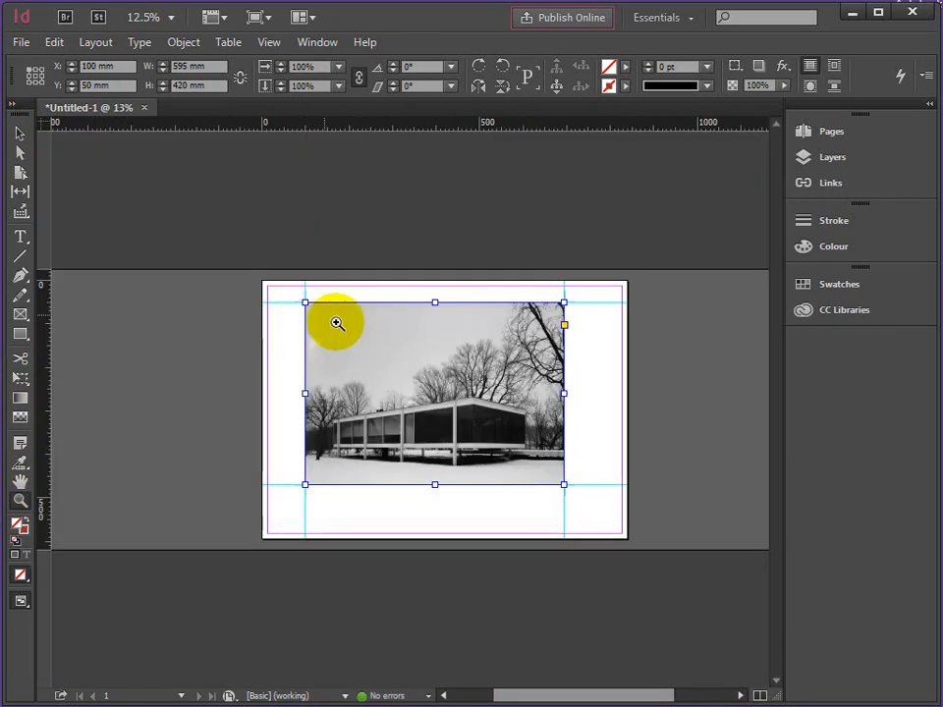
click(421, 385)
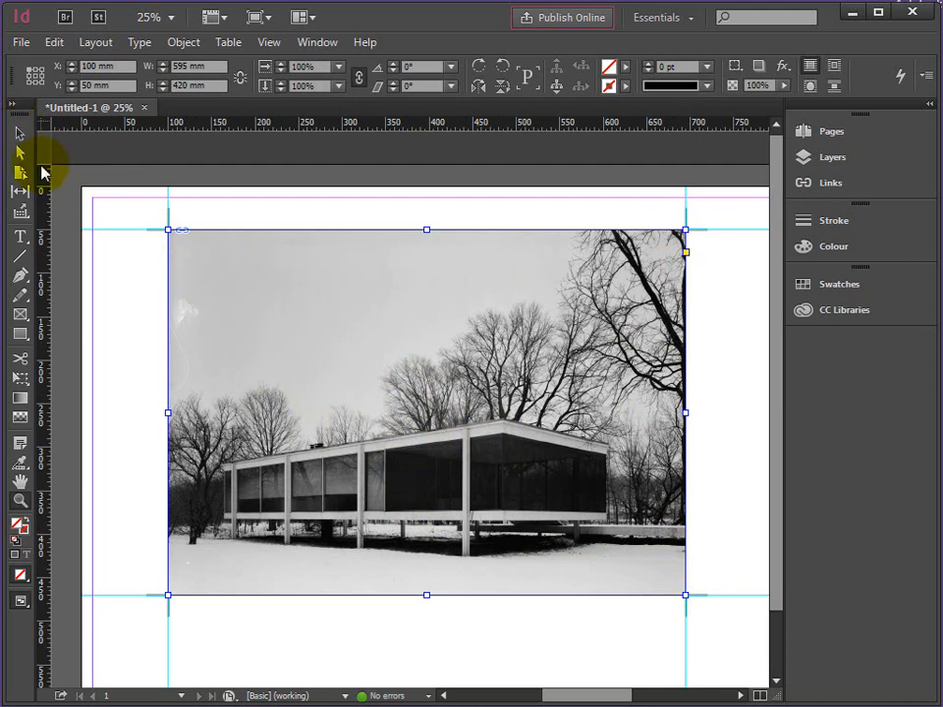
right_click(355, 368)
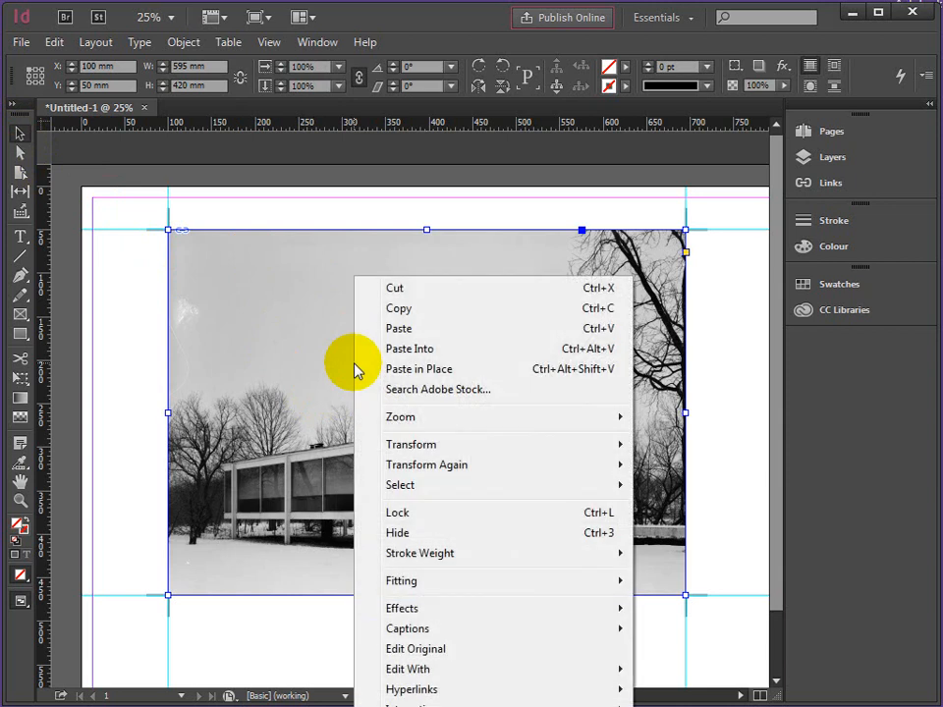
mouse_move(437, 587)
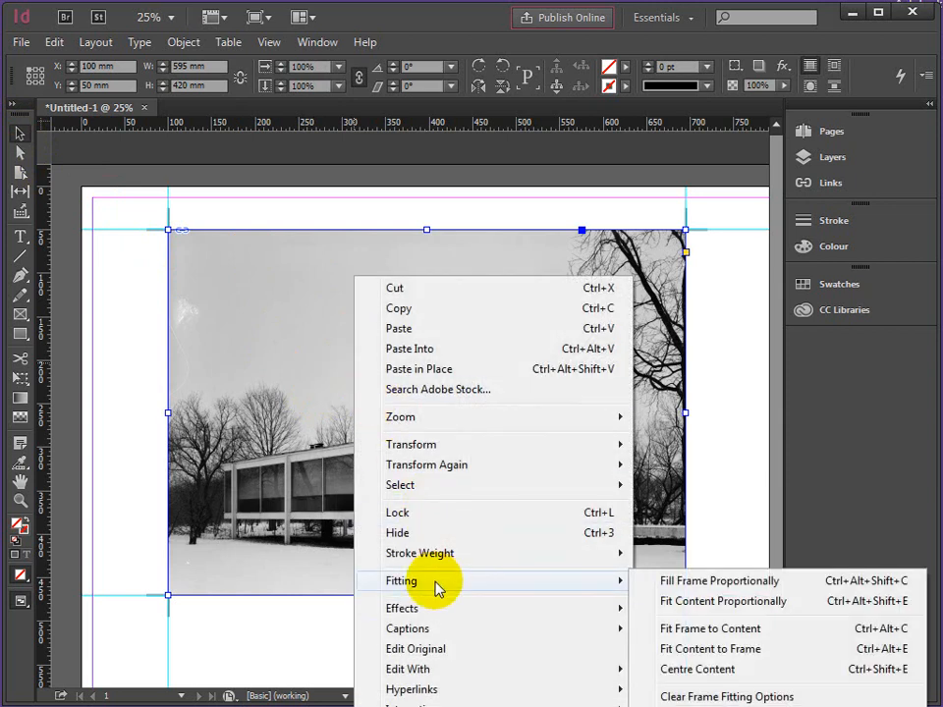
click(705, 601)
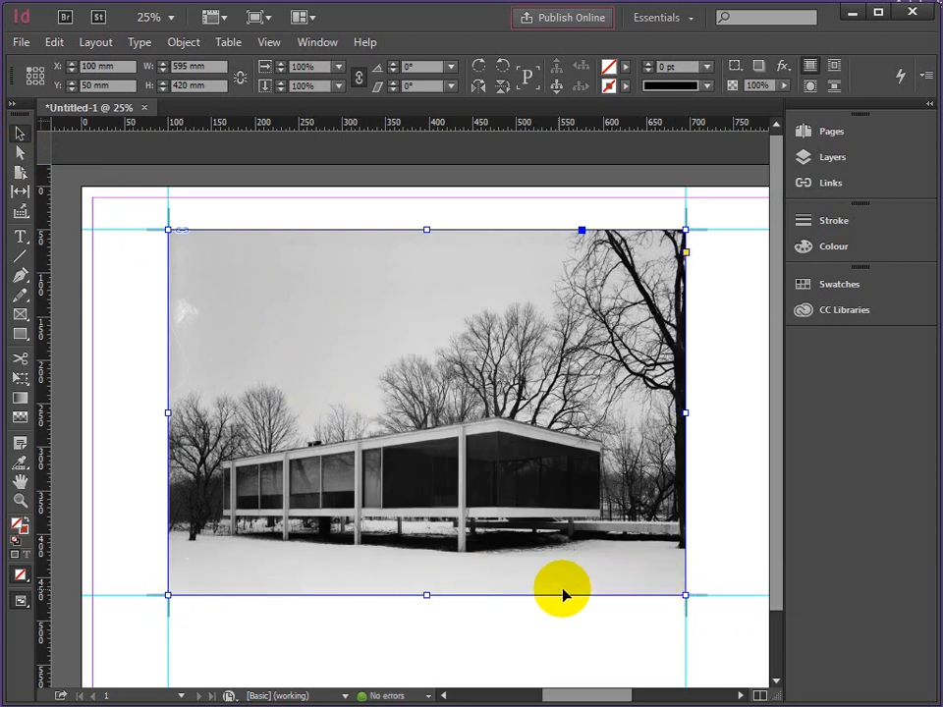
- Examine the lower-right corner of the frame to check how closely the fitted image meets its edges
click(21, 501)
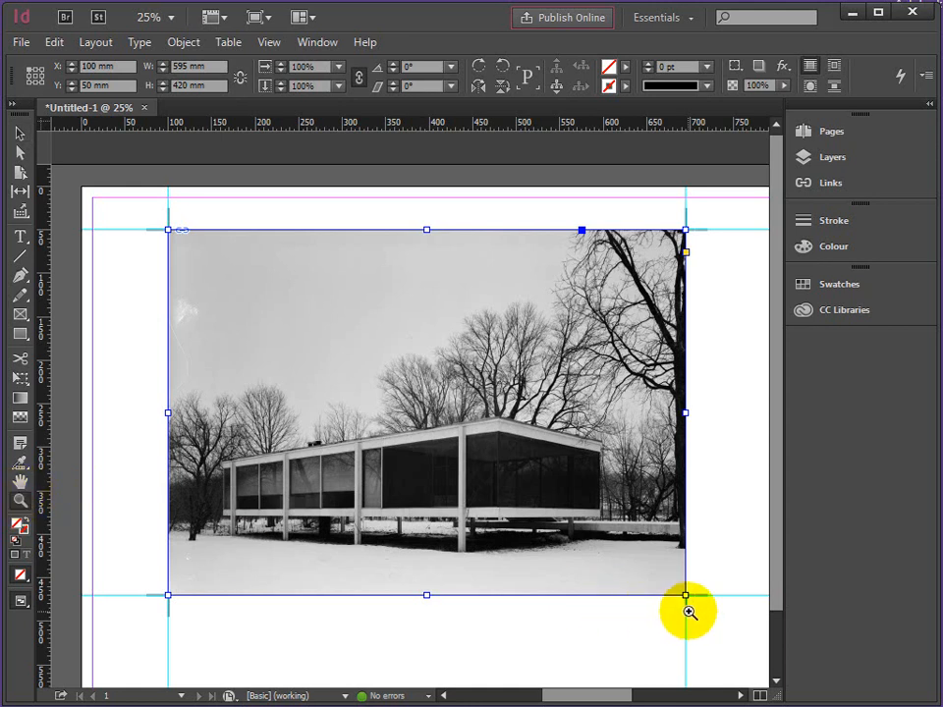
click(684, 603)
click(385, 411)
click(448, 401)
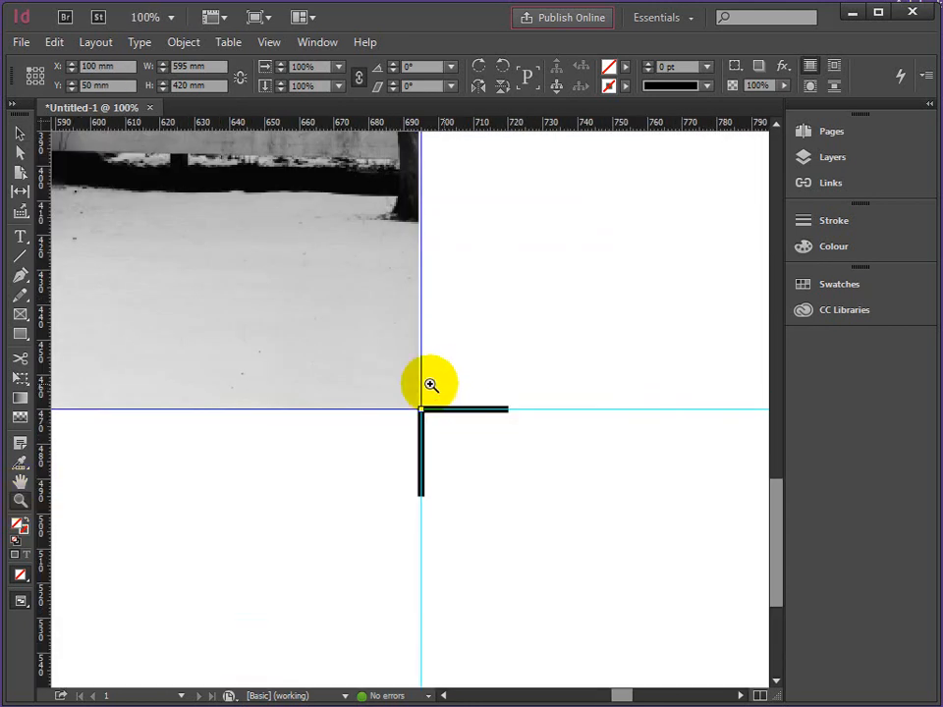
click(446, 385)
click(406, 399)
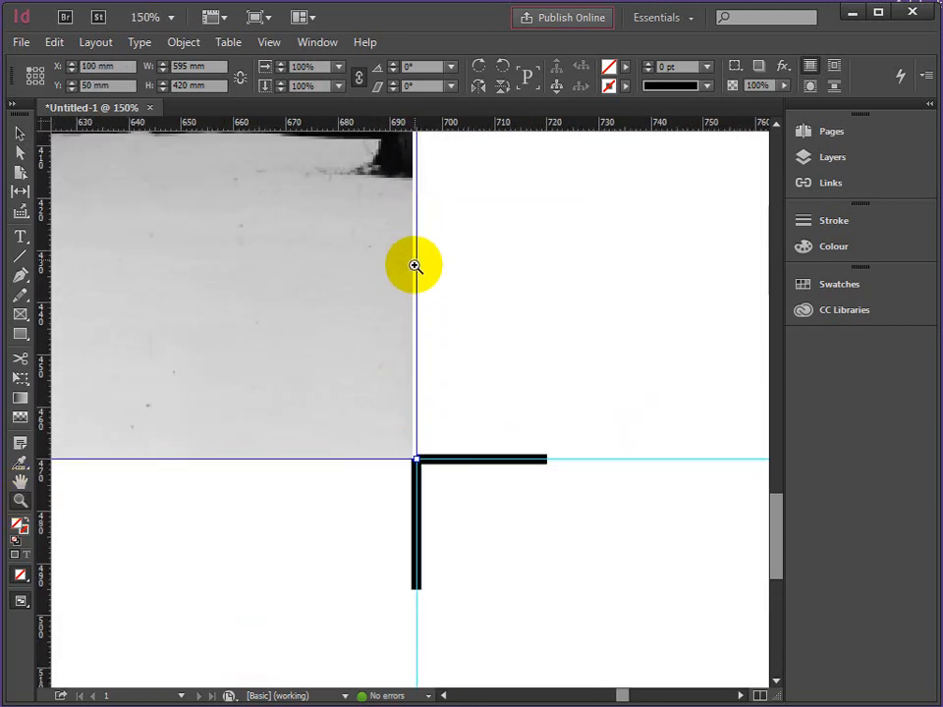
alt+click(200, 294)
alt+click(202, 291)
alt+click(218, 286)
alt+click(245, 290)
alt+click(265, 297)
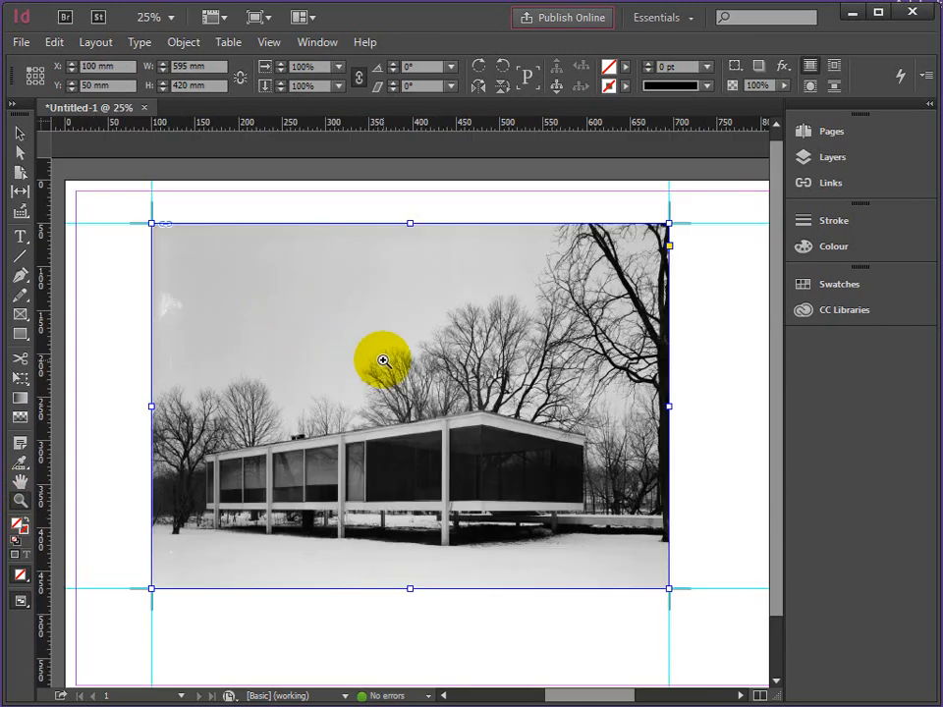
- Enlarge the photo inside its frame proportionally to about 627 by 444 mm, extending past the frame on all four sides
click(20, 155)
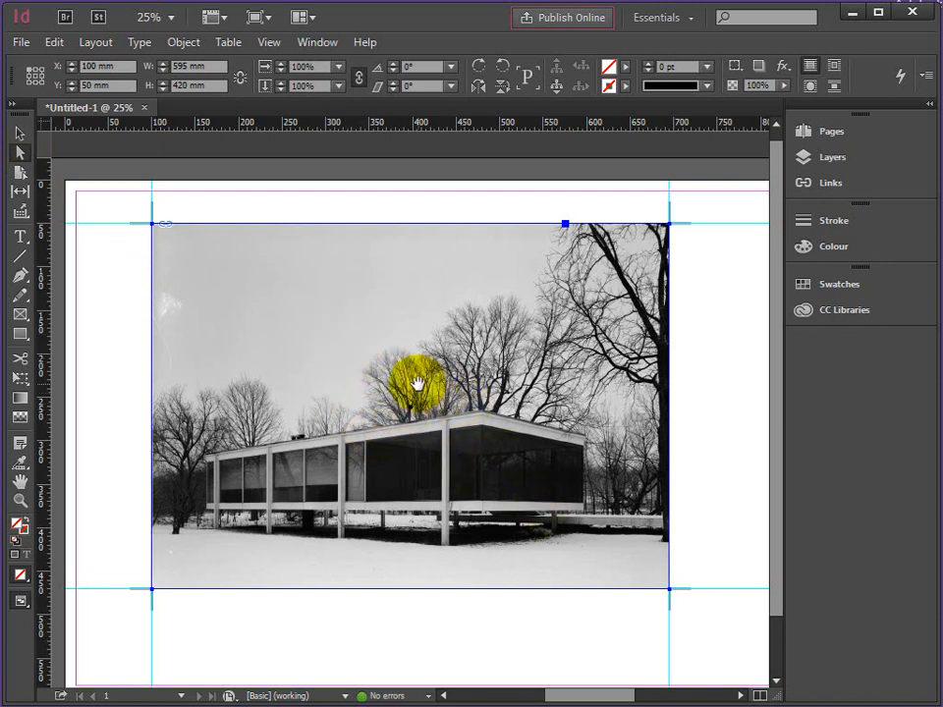
click(392, 368)
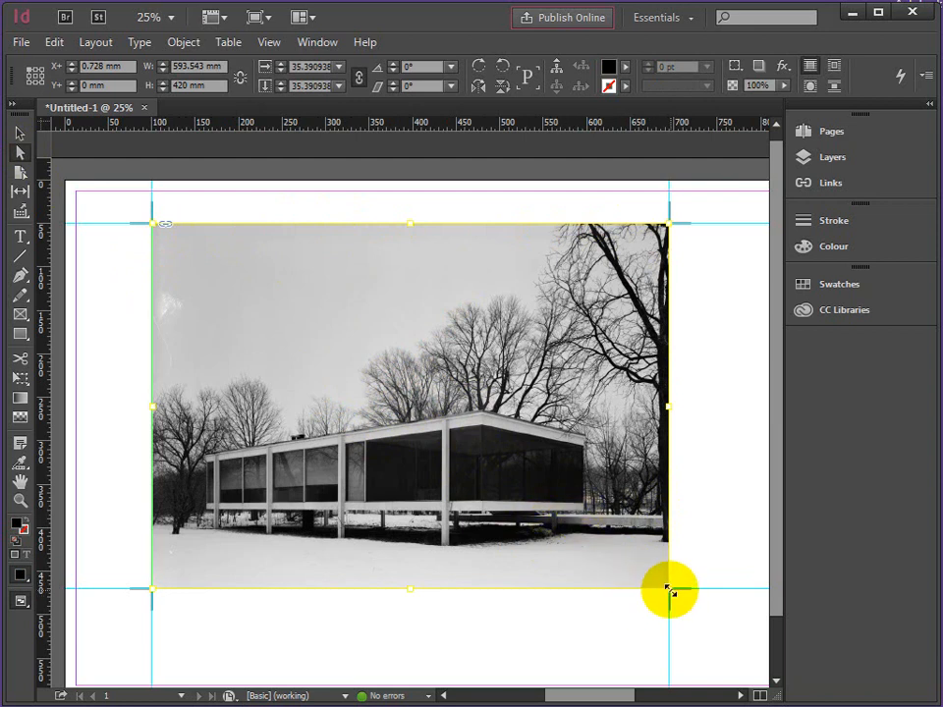
drag(668, 587, 713, 621)
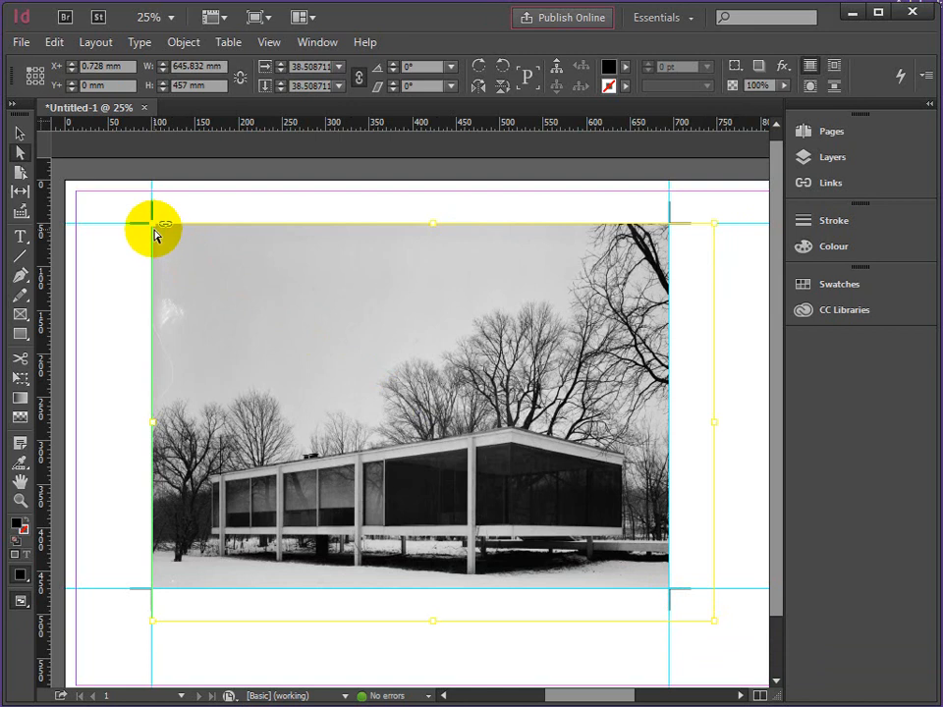
drag(153, 226, 118, 204)
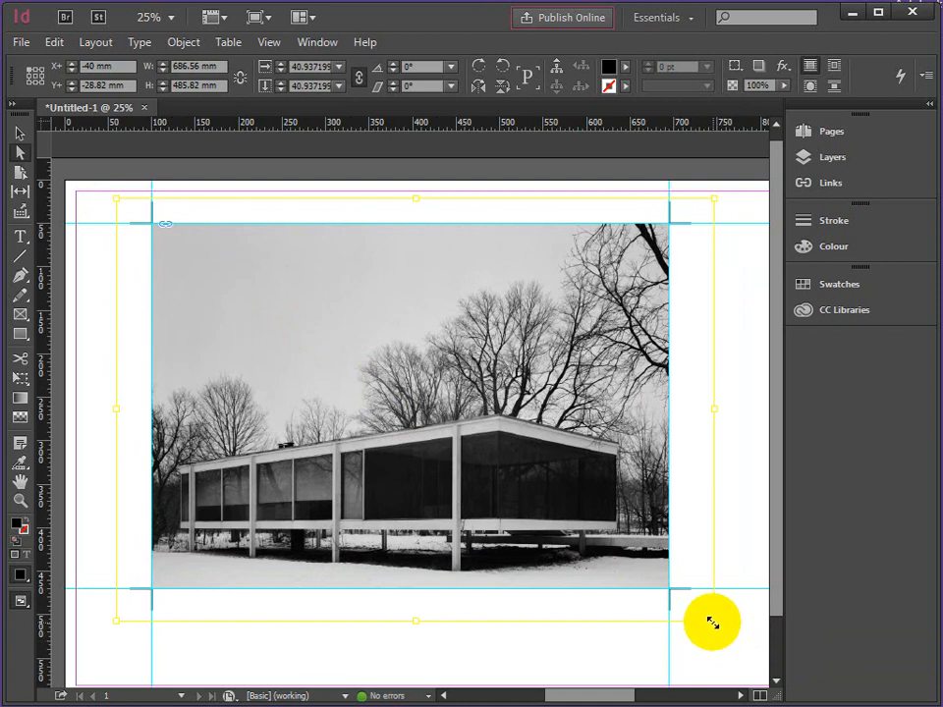
drag(712, 621, 679, 603)
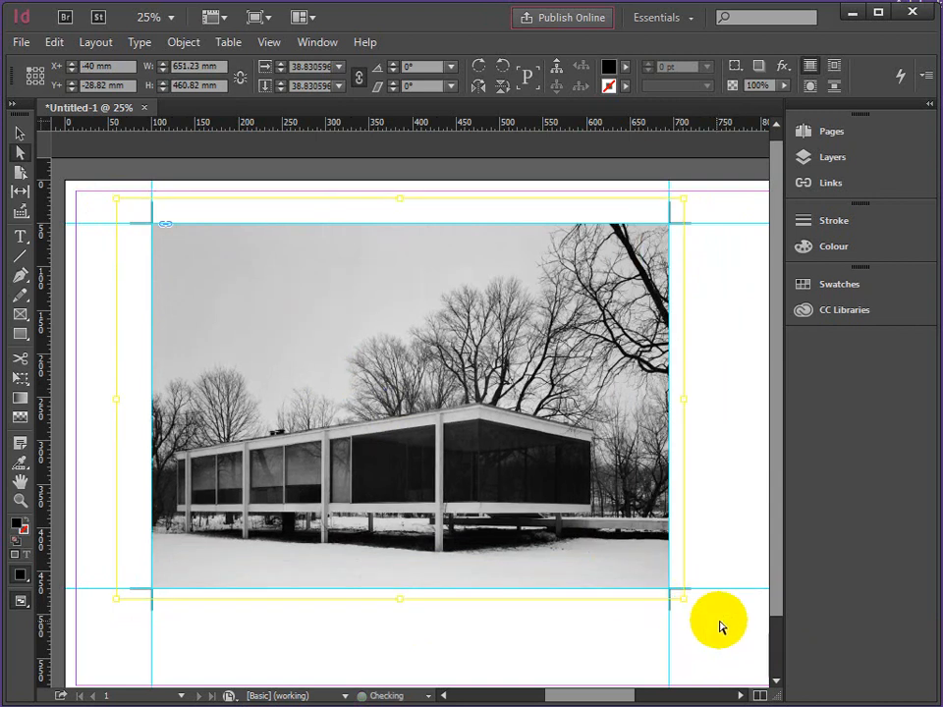
drag(119, 199, 138, 218)
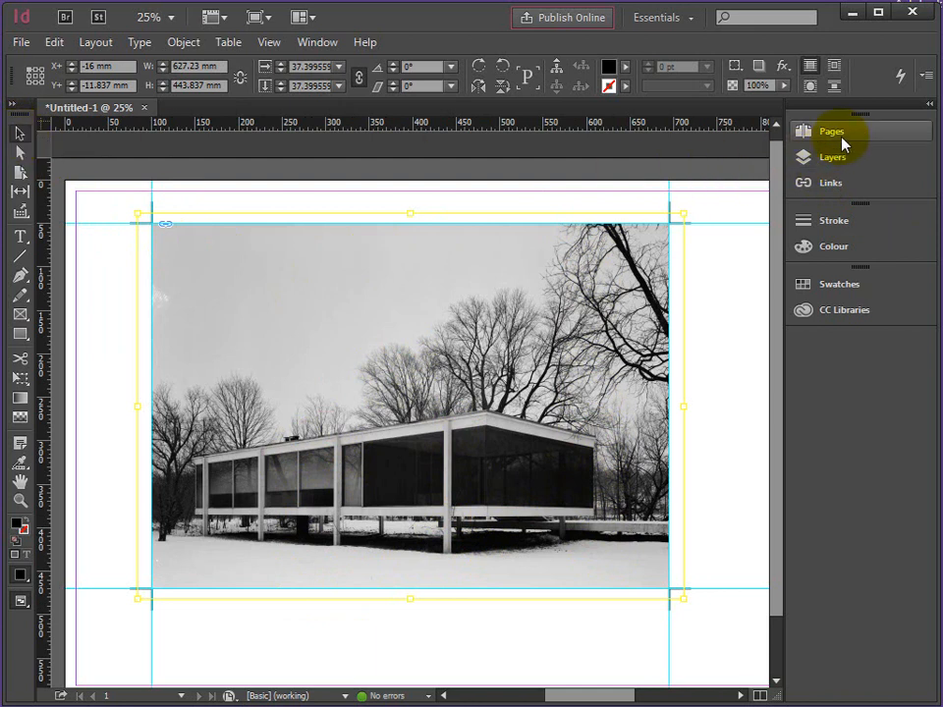
- Make the GUIDES layer active in place of the BACKGOUND IMAGE layer
click(832, 160)
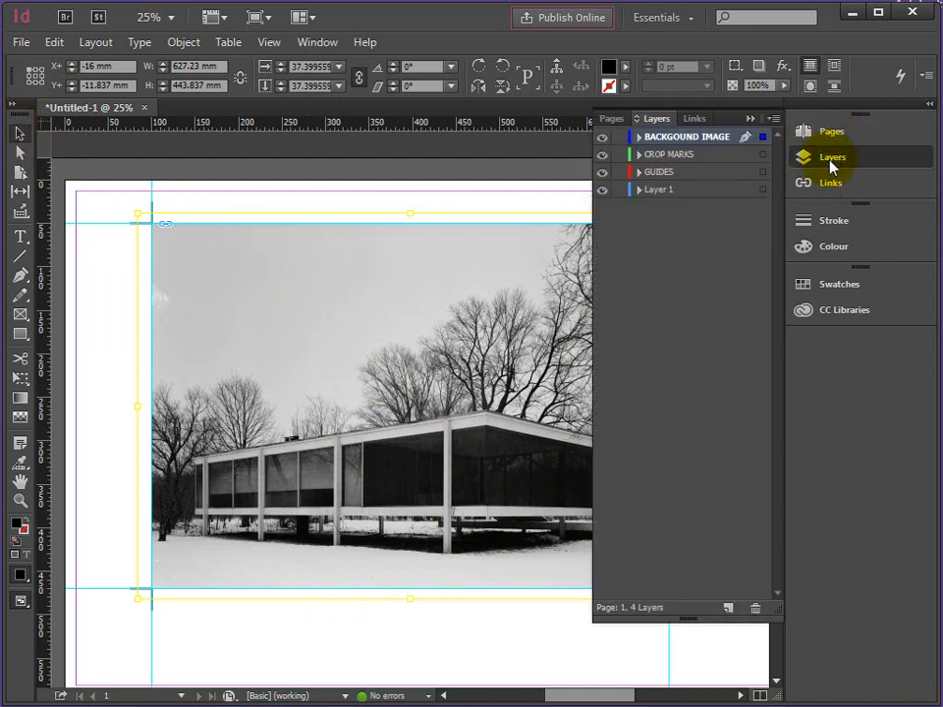
click(711, 176)
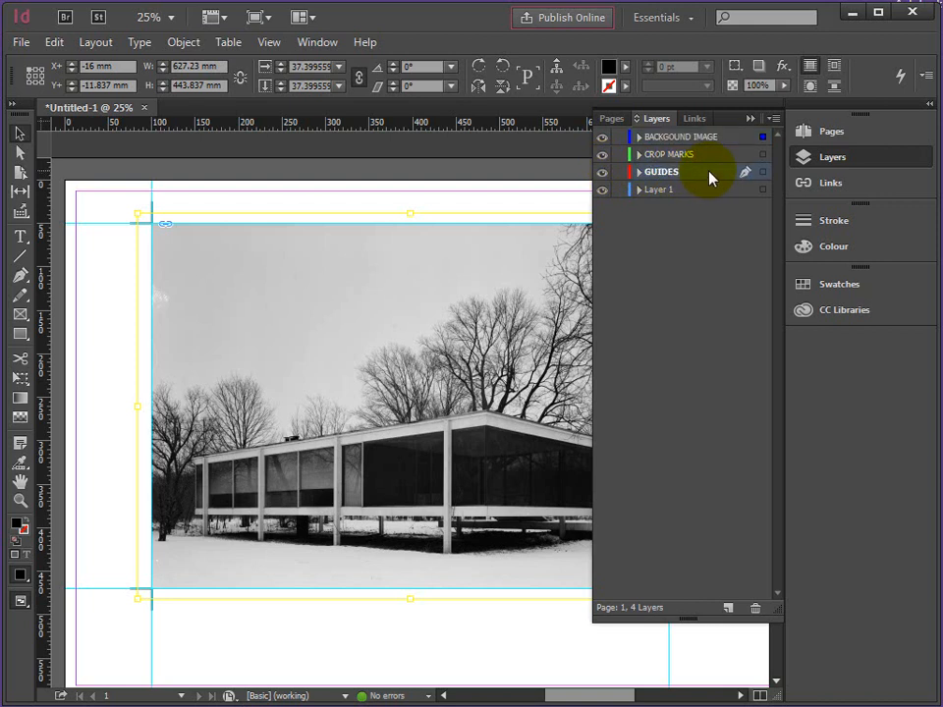
click(751, 120)
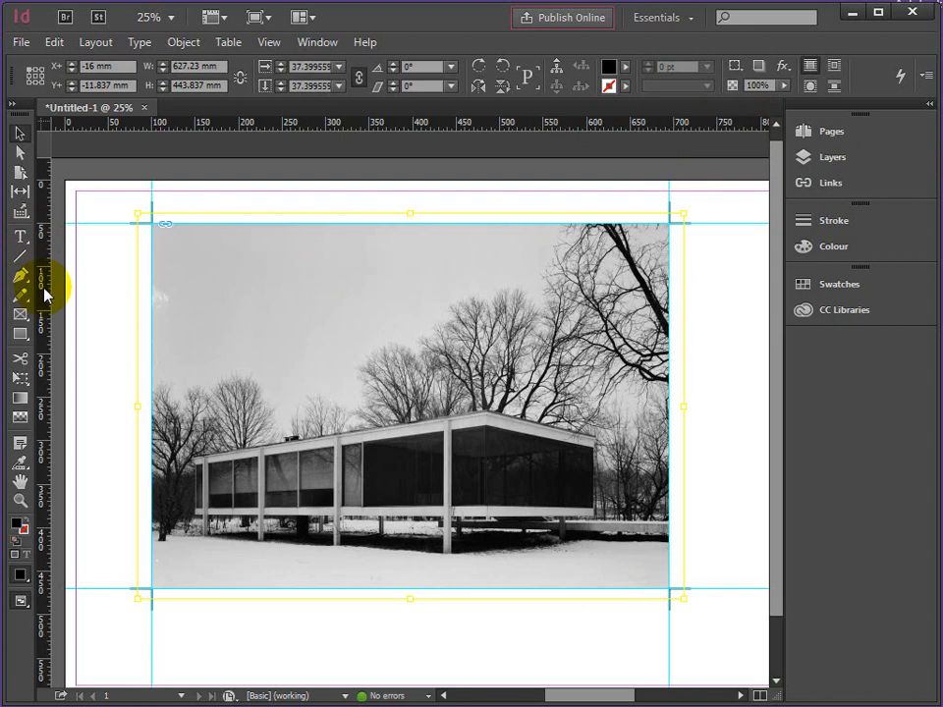
- Add a vertical ruler guide just inside the photo's left edge and set its X location to 110 mm
drag(44, 294, 113, 294)
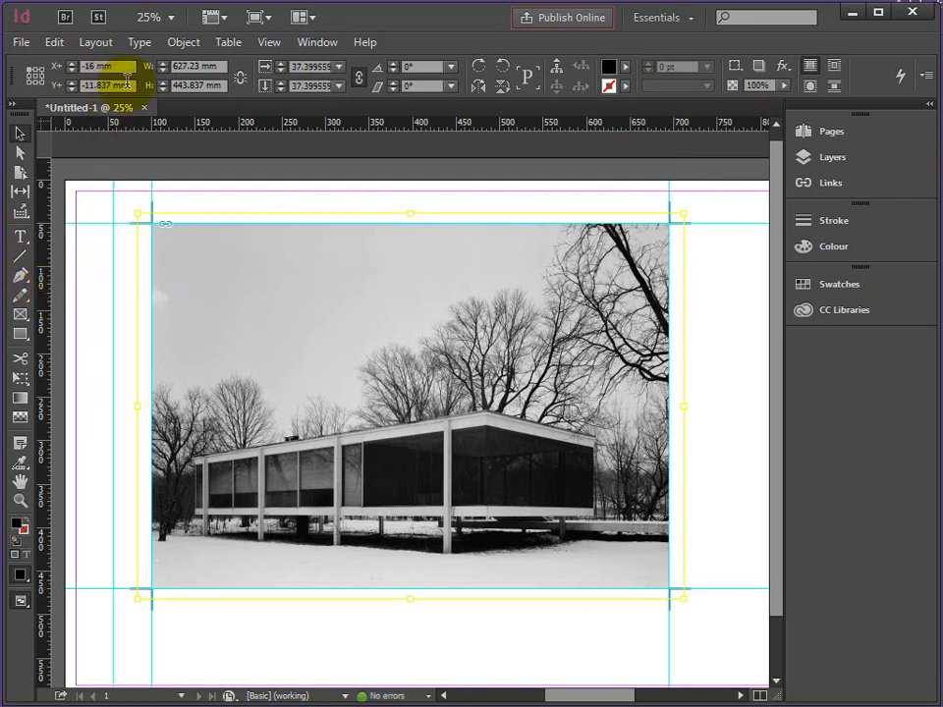
click(111, 257)
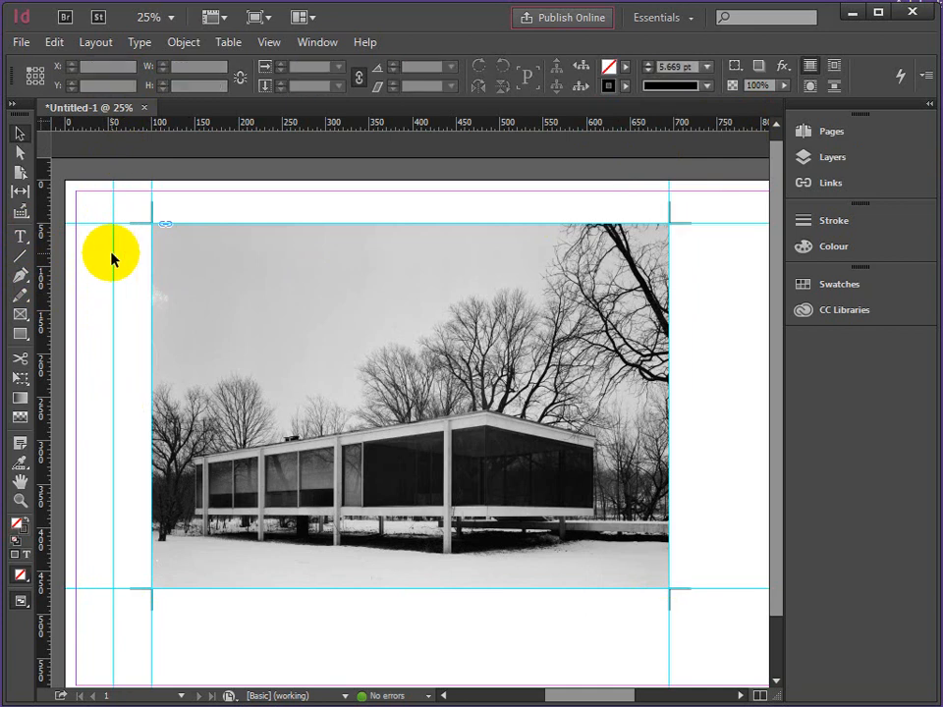
click(114, 258)
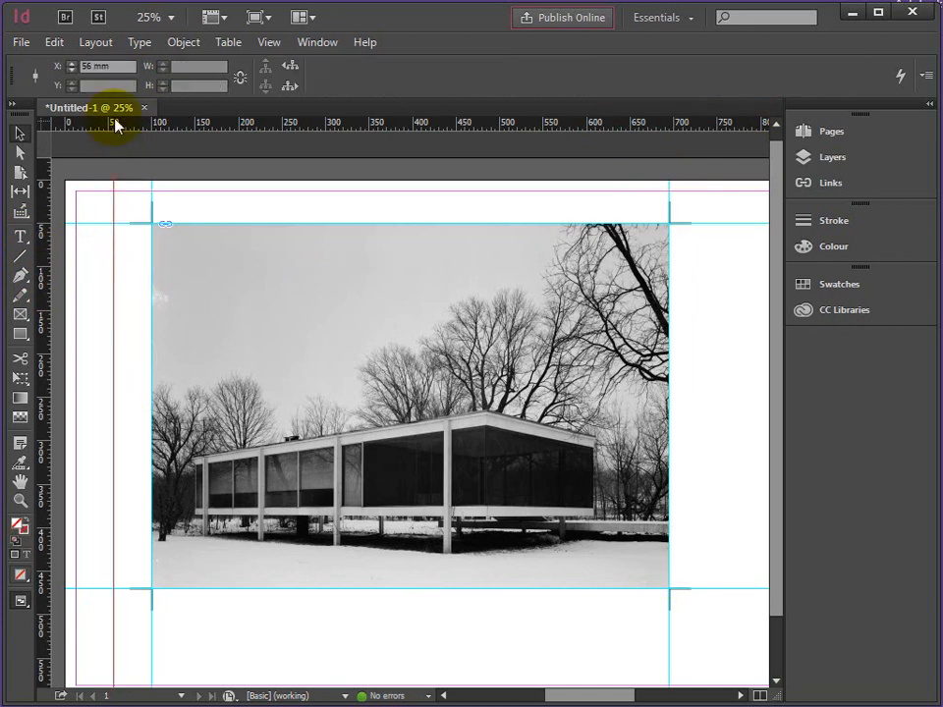
click(110, 65)
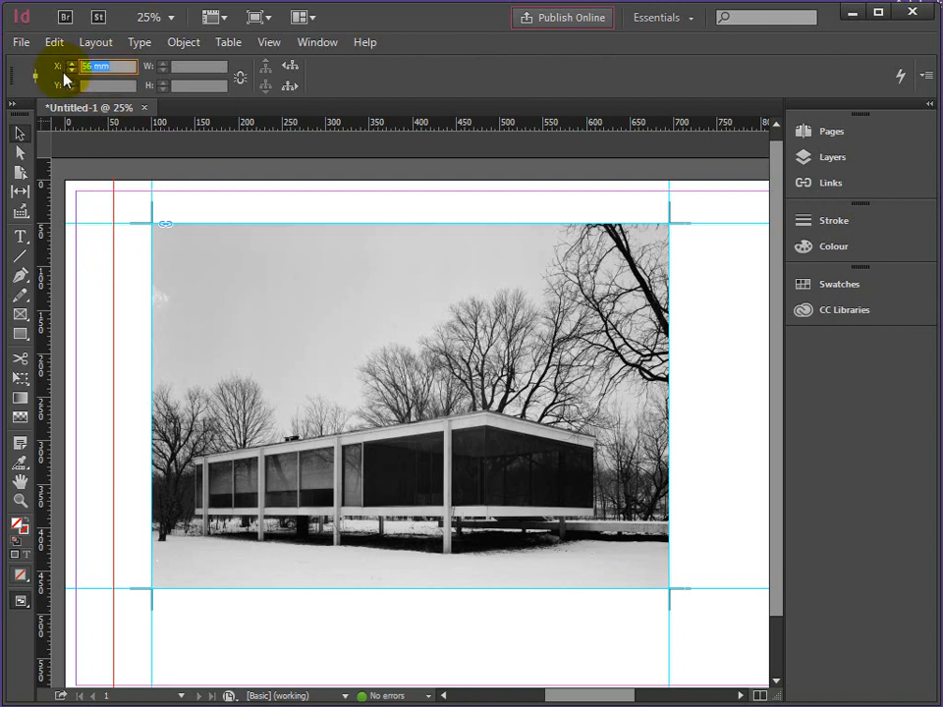
text(110)
key(Return)
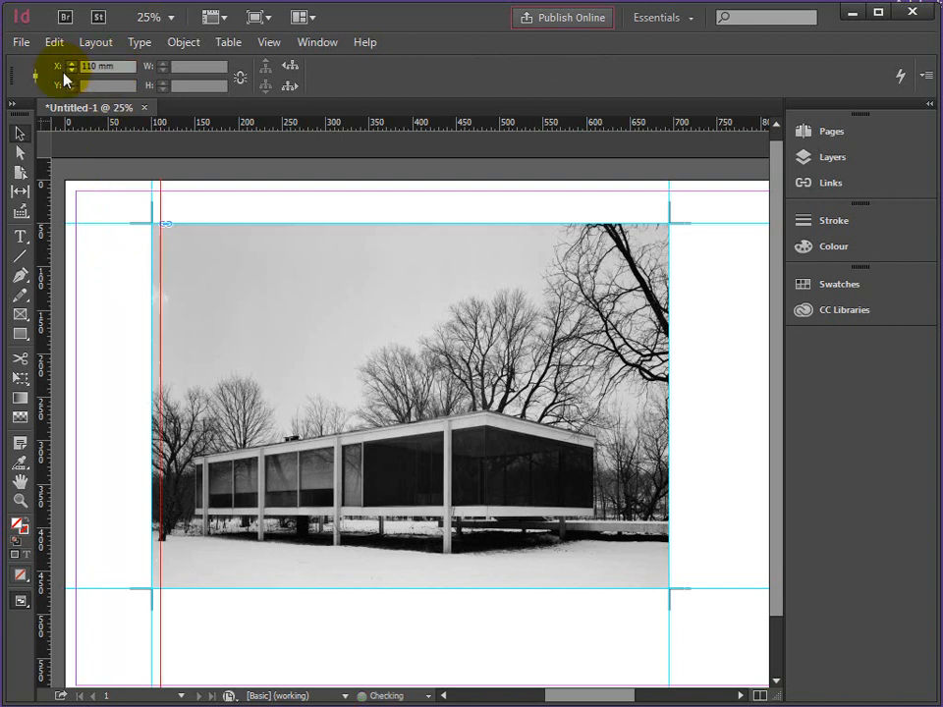
- Add a vertical ruler guide at X 600 mm over the right part of the photo
drag(43, 299, 113, 303)
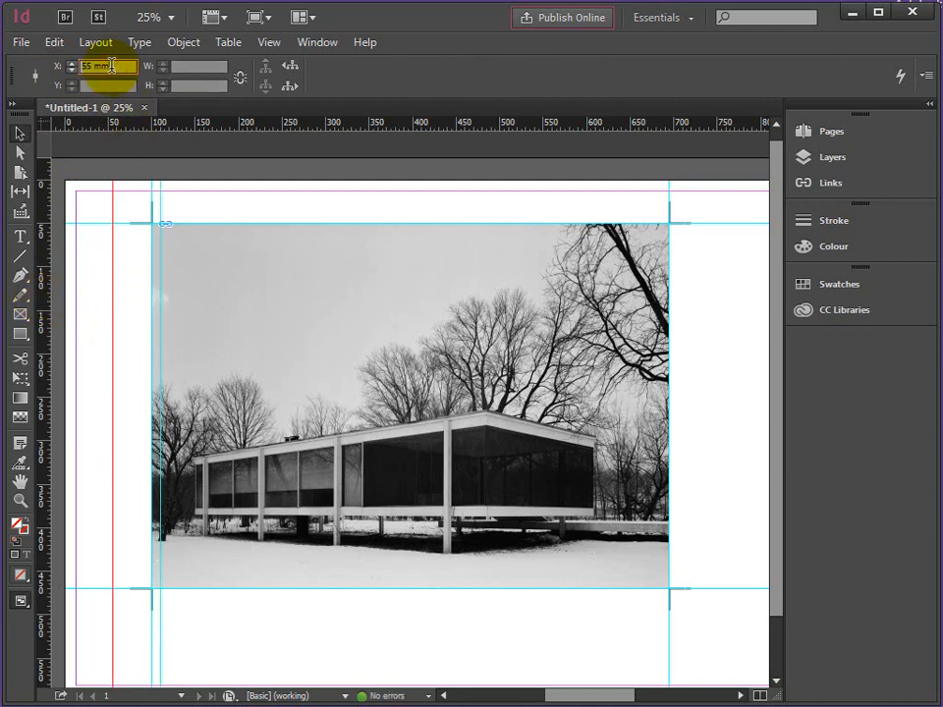
click(57, 69)
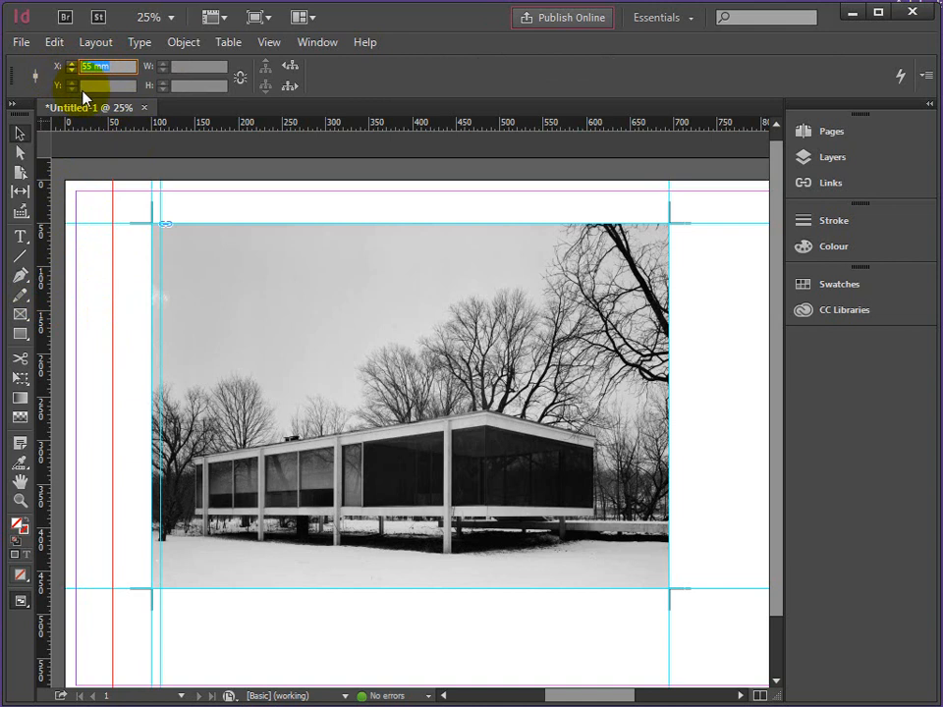
text(600)
key(Return)
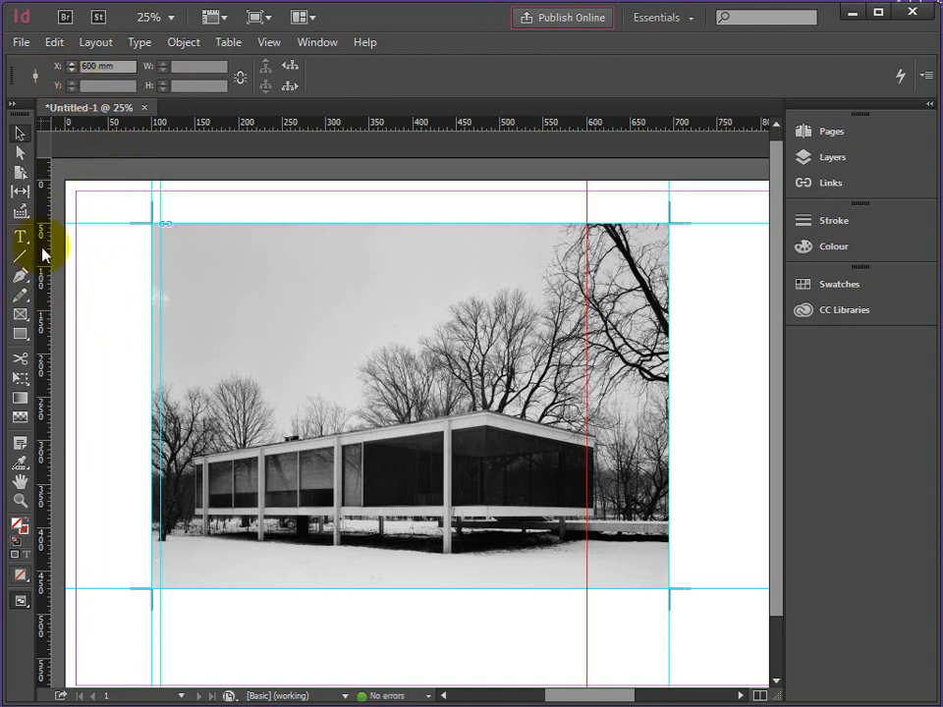
- Add two vertical ruler guides at X 440 mm and 435 mm to form a 5 mm column gutter
drag(43, 246, 104, 251)
drag(111, 64, 69, 77)
text(440)
key(Return)
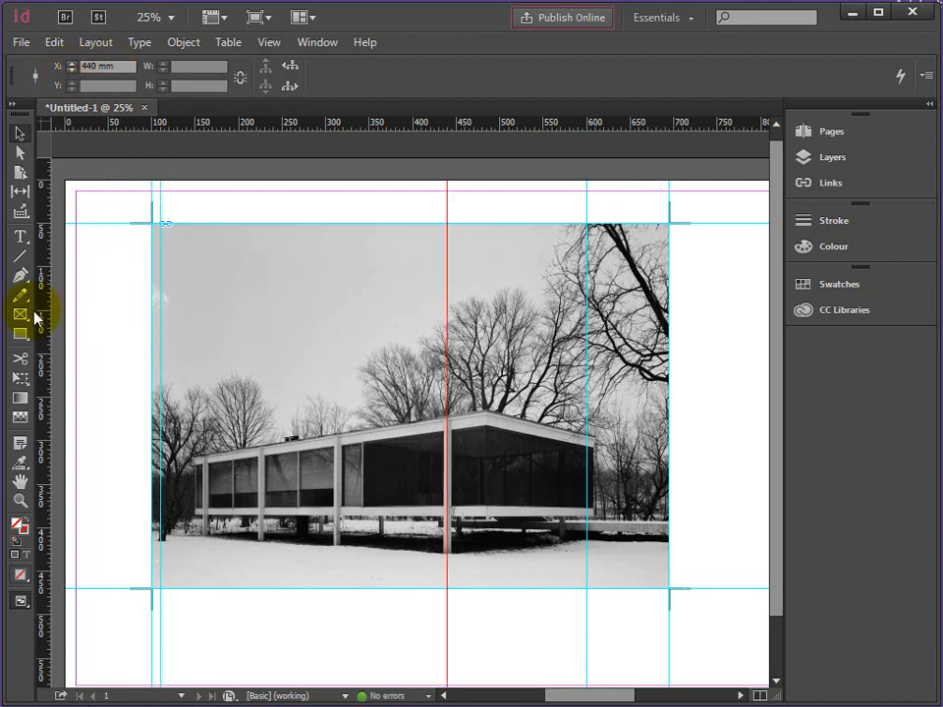
drag(42, 310, 104, 309)
drag(114, 63, 45, 81)
text(435)
key(Return)
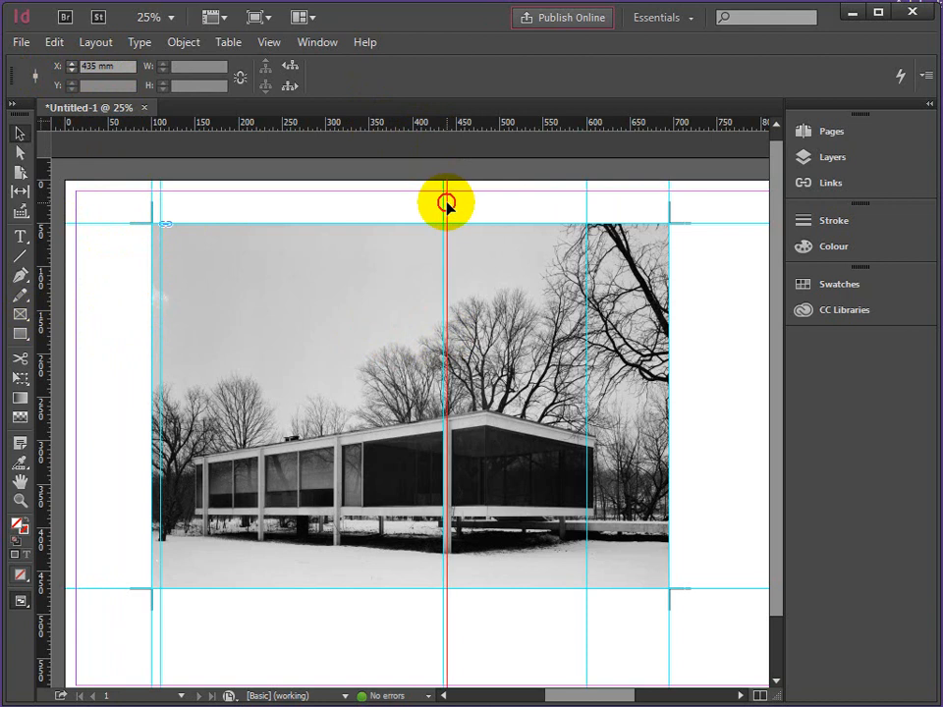
click(581, 210)
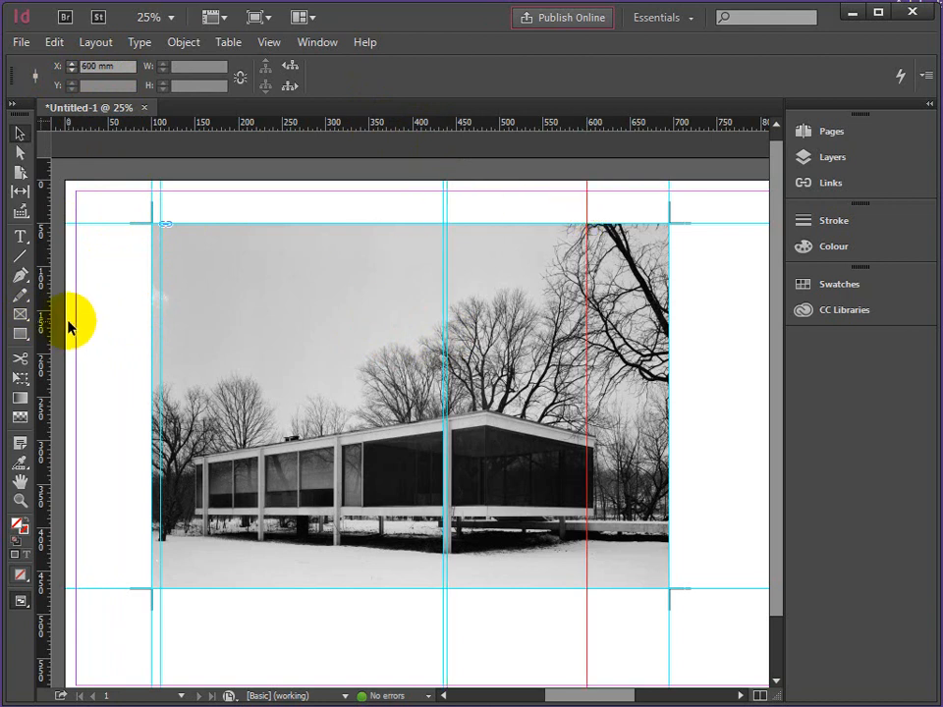
- Add two vertical ruler guides at X 275 mm and 270 mm to form another 5 mm gutter
drag(44, 306, 232, 315)
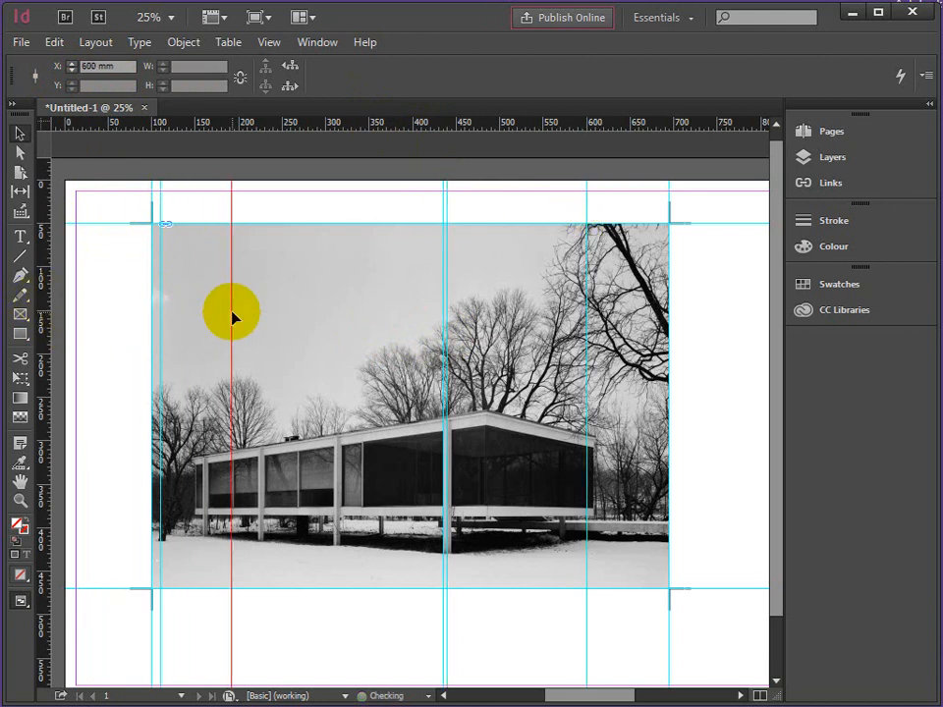
triple_click(114, 65)
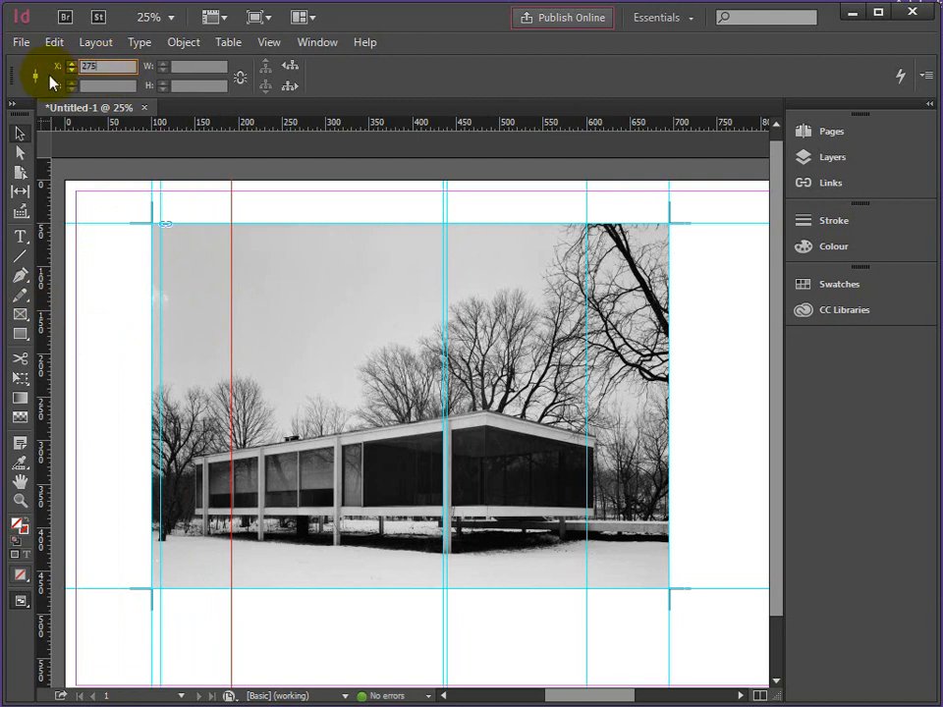
key(Return)
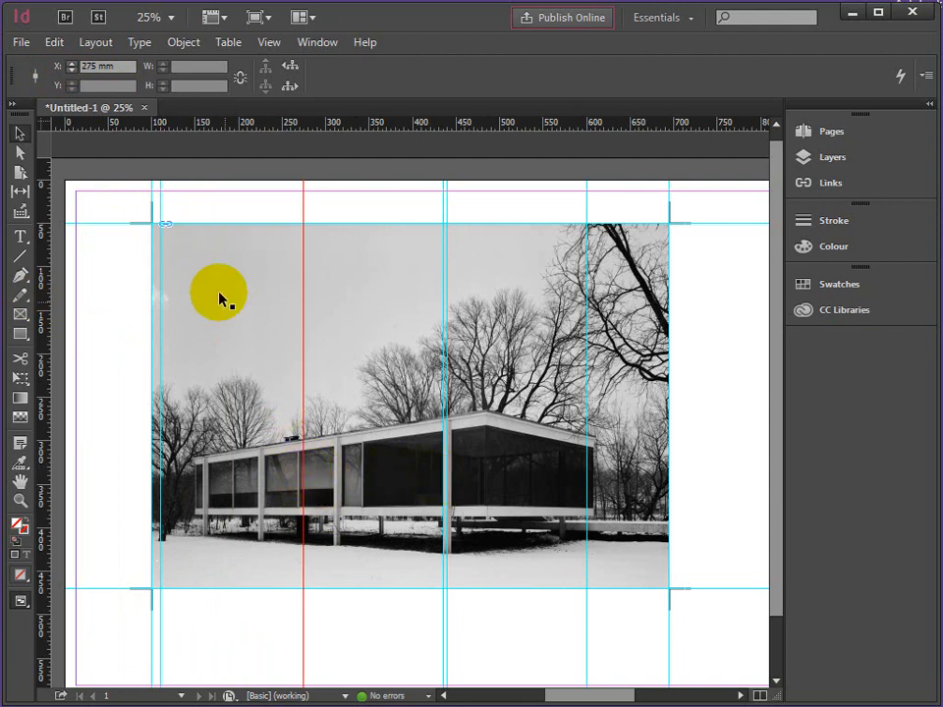
drag(42, 204, 185, 209)
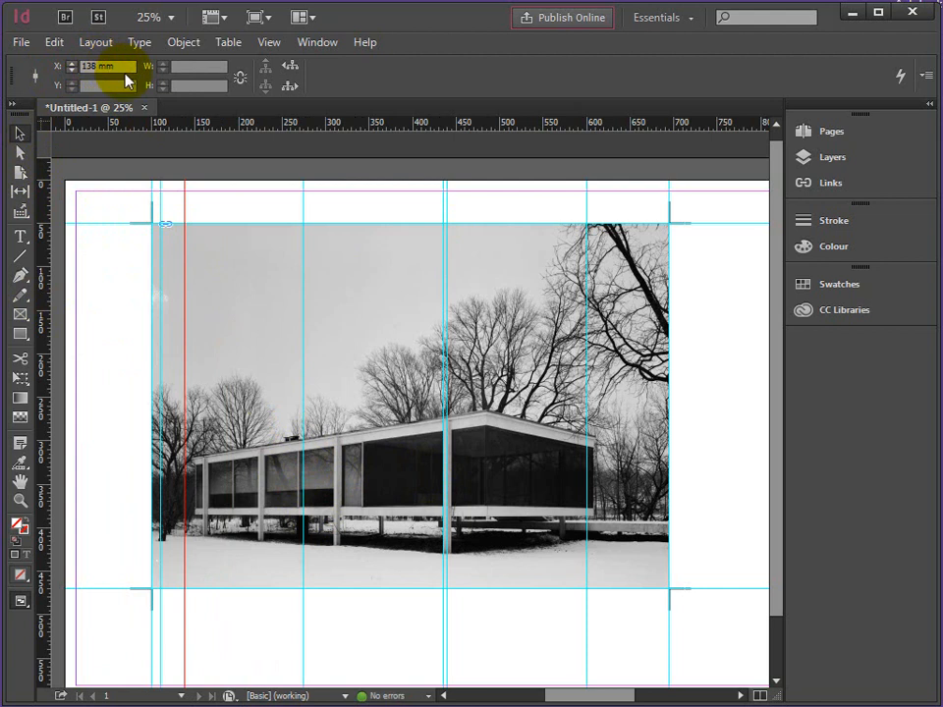
click(57, 69)
text(270)
key(Return)
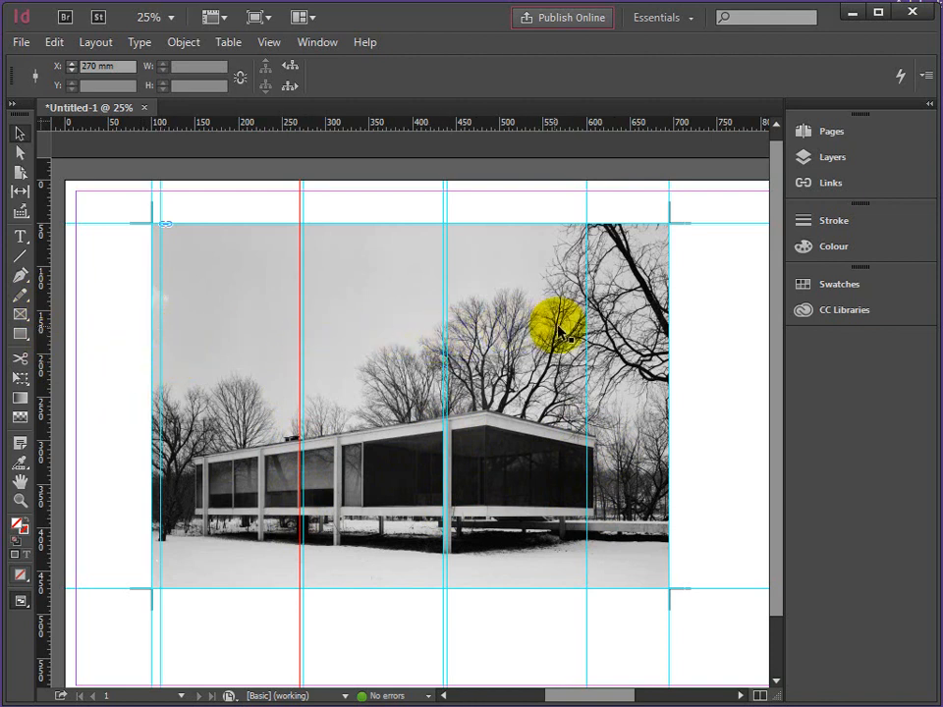
- Add a vertical ruler guide at X 605 mm to complete the gutter beside the 600 mm guide
drag(43, 316, 98, 309)
click(86, 65)
text(40)
key(Return)
key(Return)
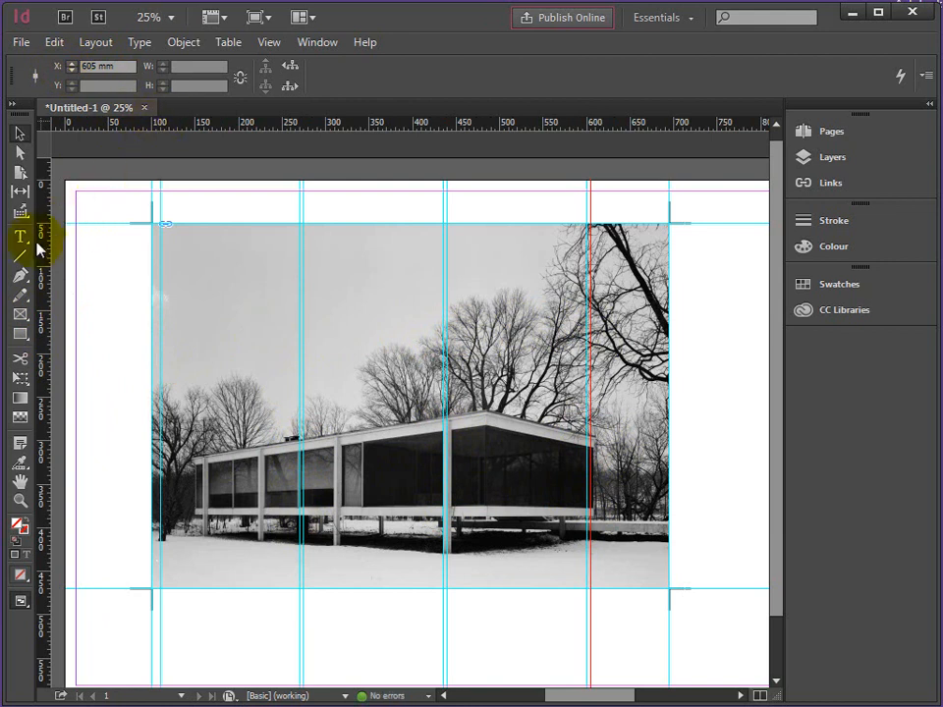
- Add a vertical ruler guide at X 685 mm, just inside the photo's right edge
drag(43, 251, 101, 244)
click(114, 65)
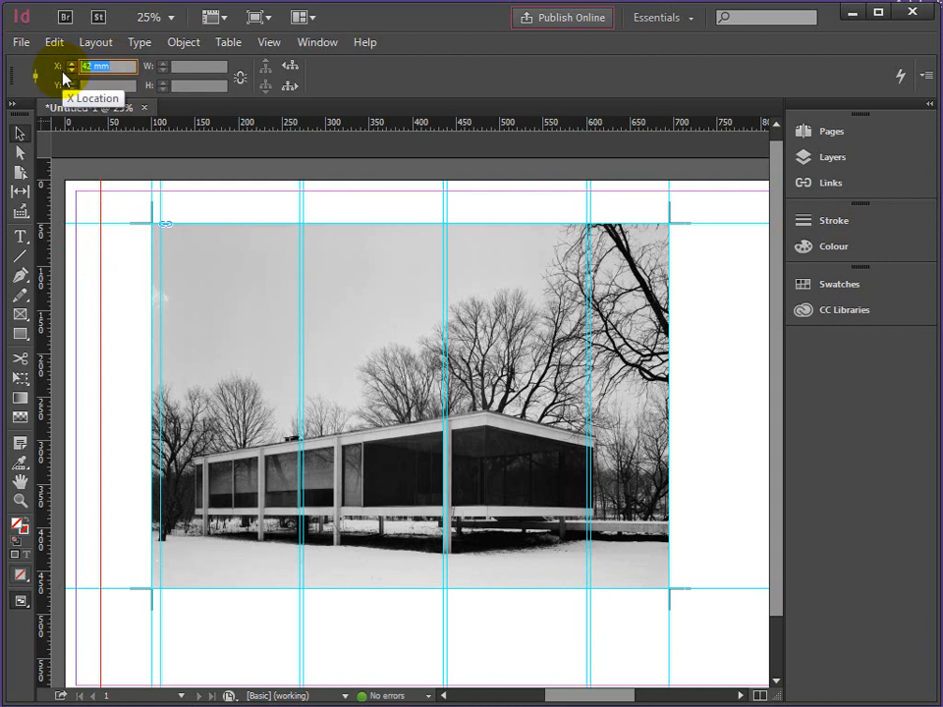
text(685)
key(Return)
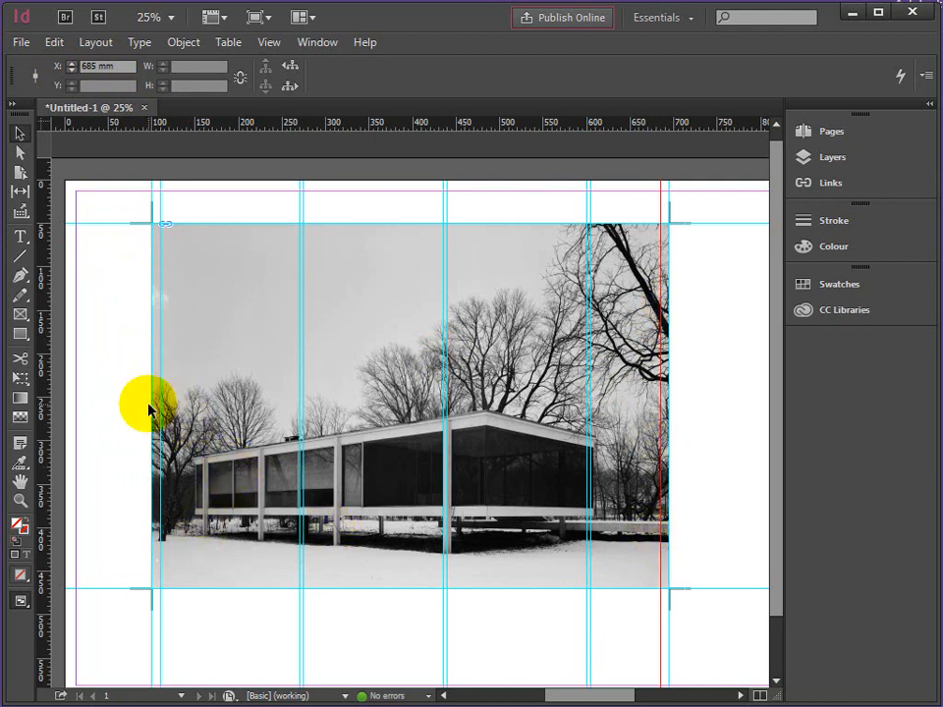
- Nudge the photo left inside its frame to an X offset of -23 mm, bringing the house's right end toward the 600 mm guide
click(20, 501)
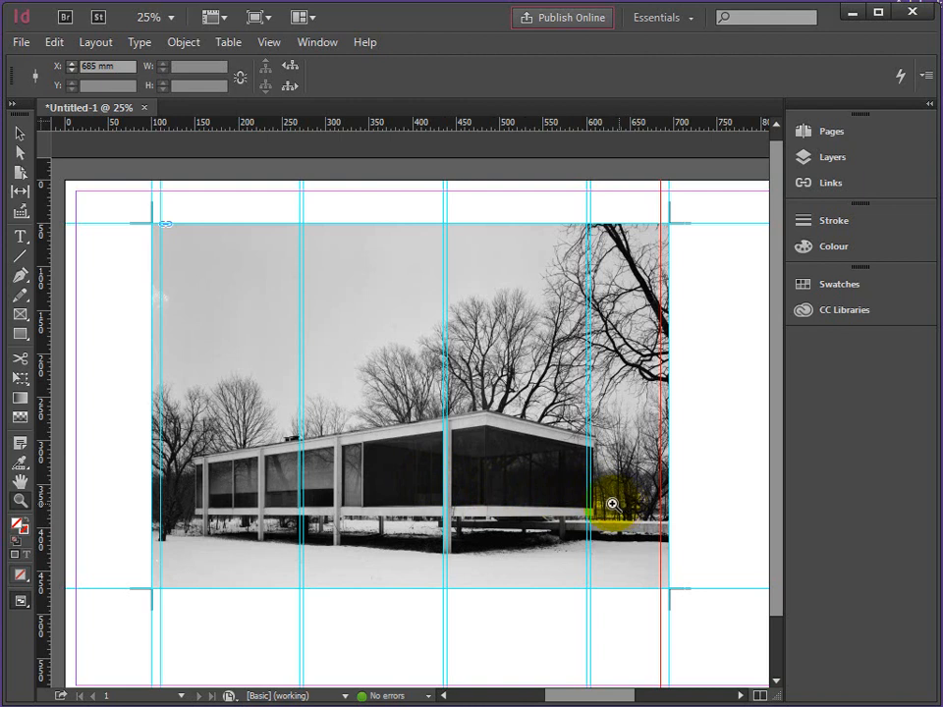
click(18, 152)
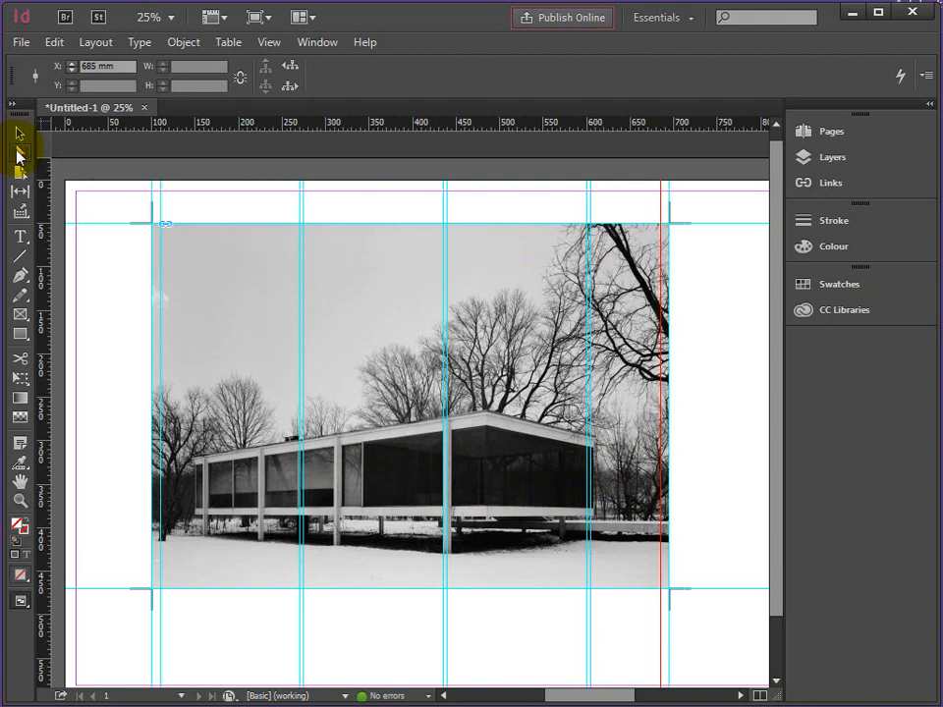
click(359, 301)
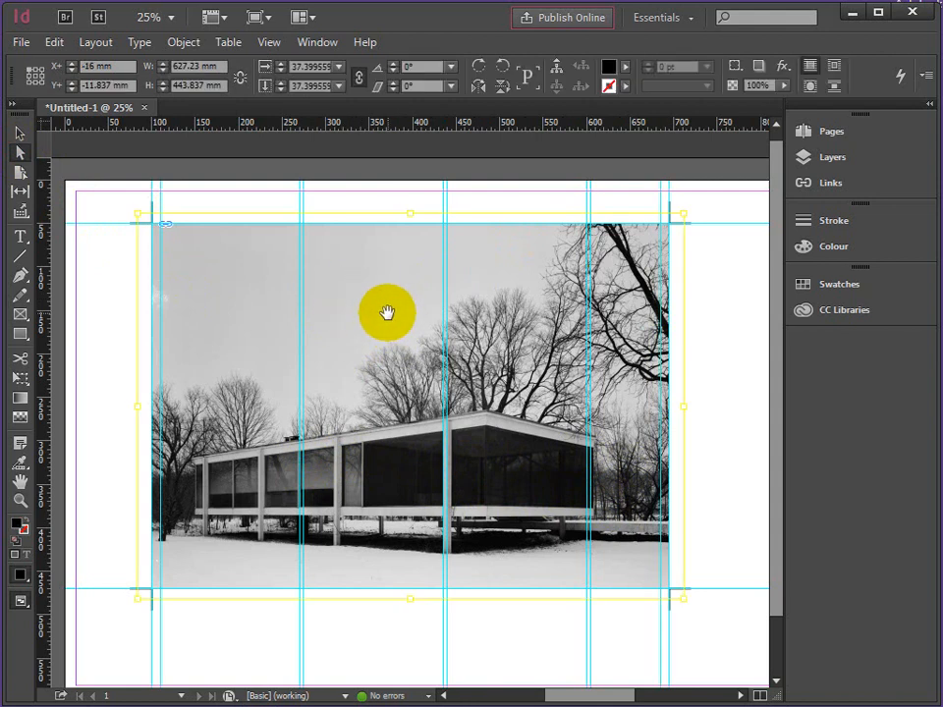
key(Right)
key(Left)
key(Left)
key(Left)
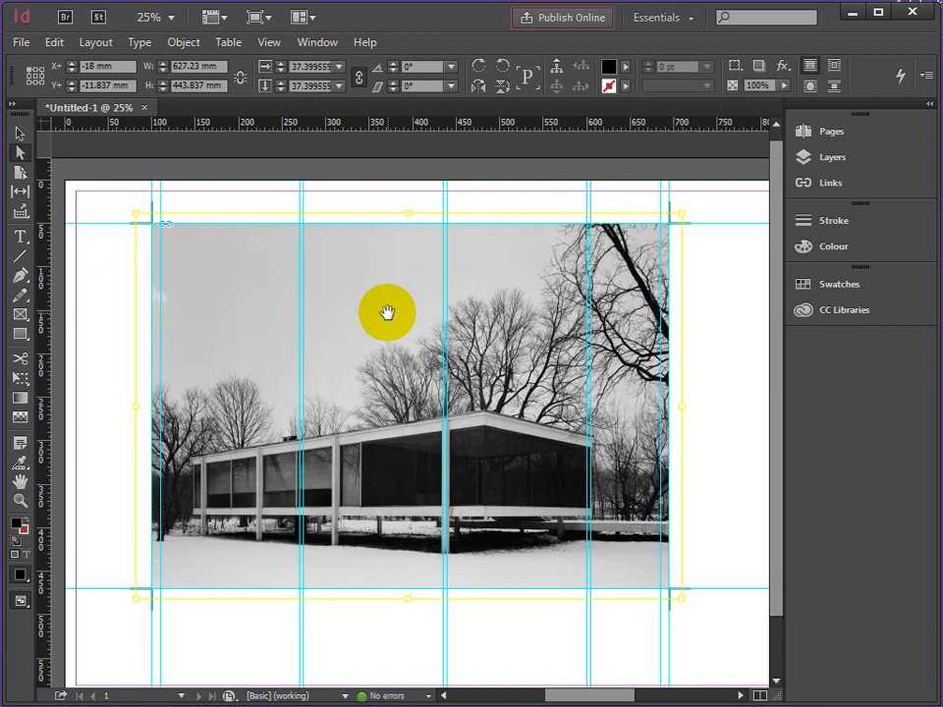
key(Right)
key(Left)
key(Left)
key(Left)
key(Left)
key(Left)
key(Left)
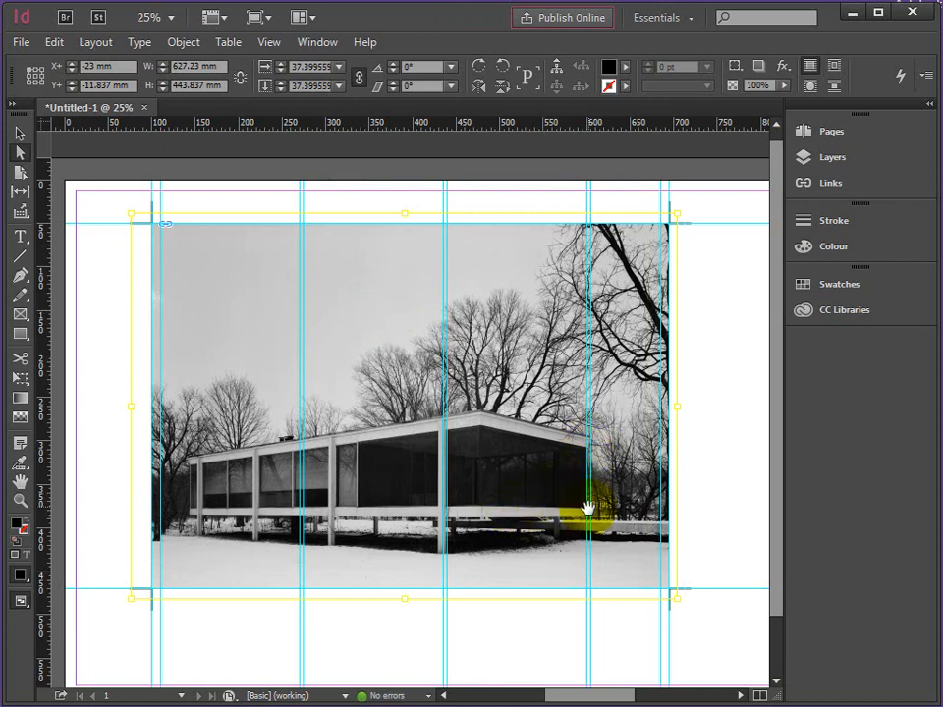
- Fine-tune the photo inside its frame to an X offset of -24 mm so the house's right end meets the 600 mm guide
click(19, 499)
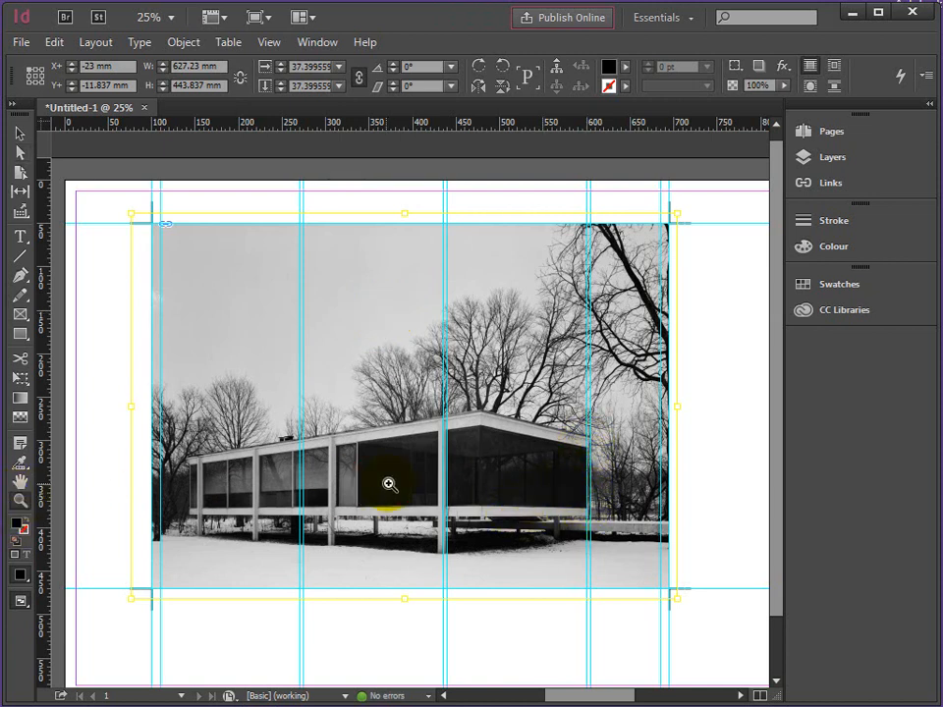
click(382, 483)
click(688, 421)
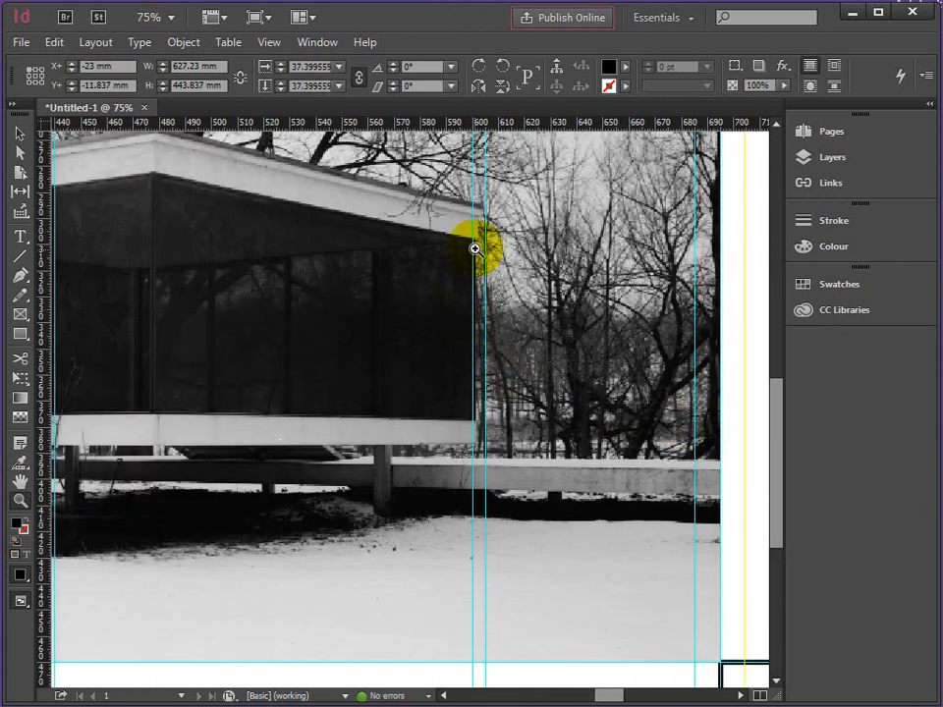
click(20, 152)
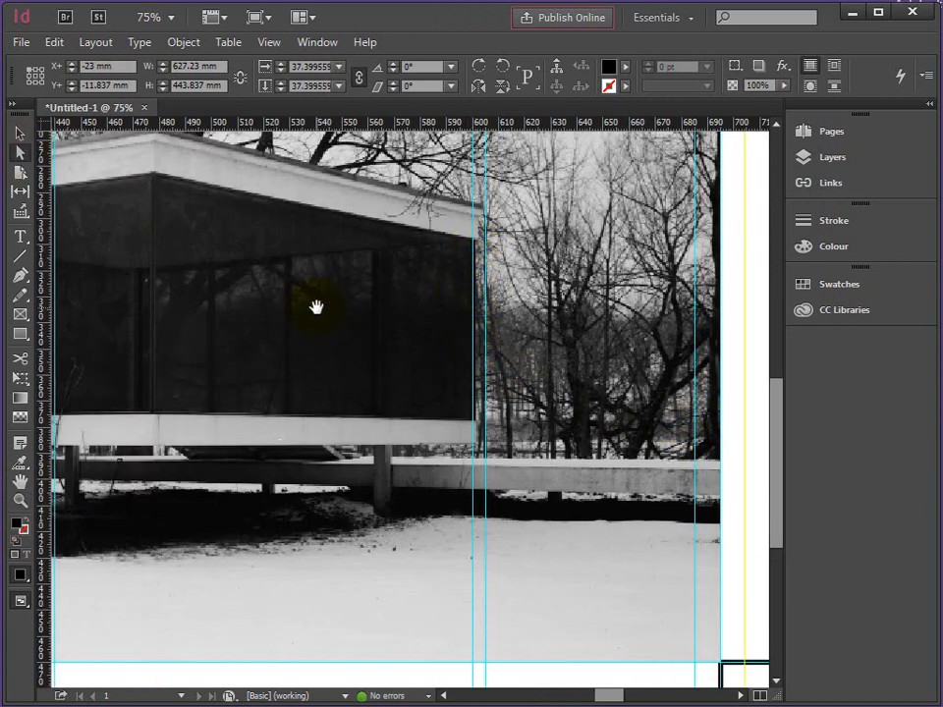
drag(315, 308, 312, 308)
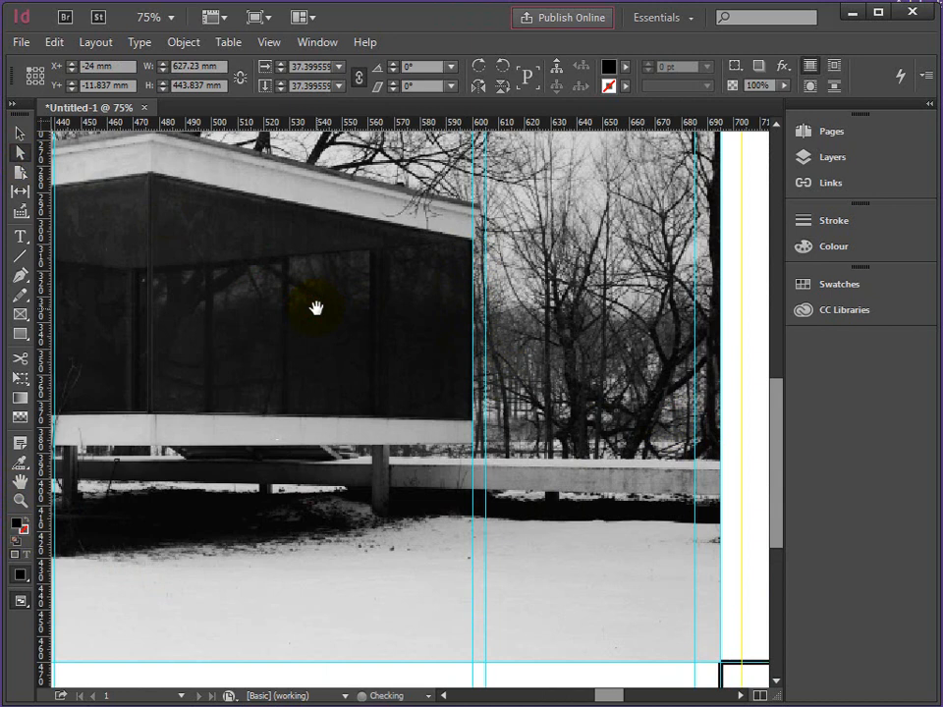
- Examine how the left part of the house lines up with the 110, 270 and 275 mm guides
drag(610, 695, 572, 697)
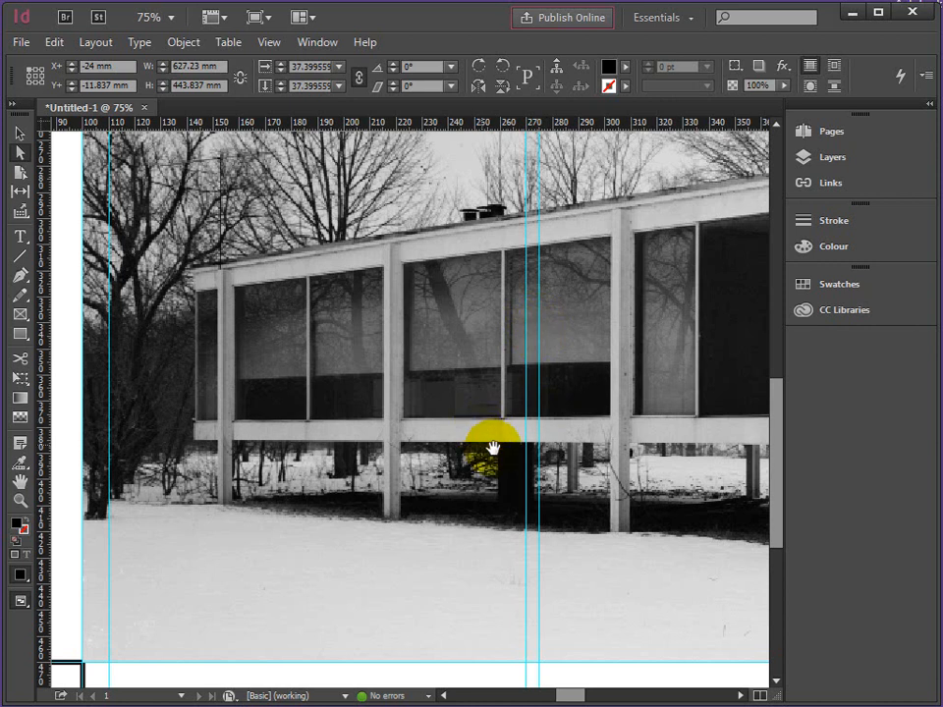
click(20, 499)
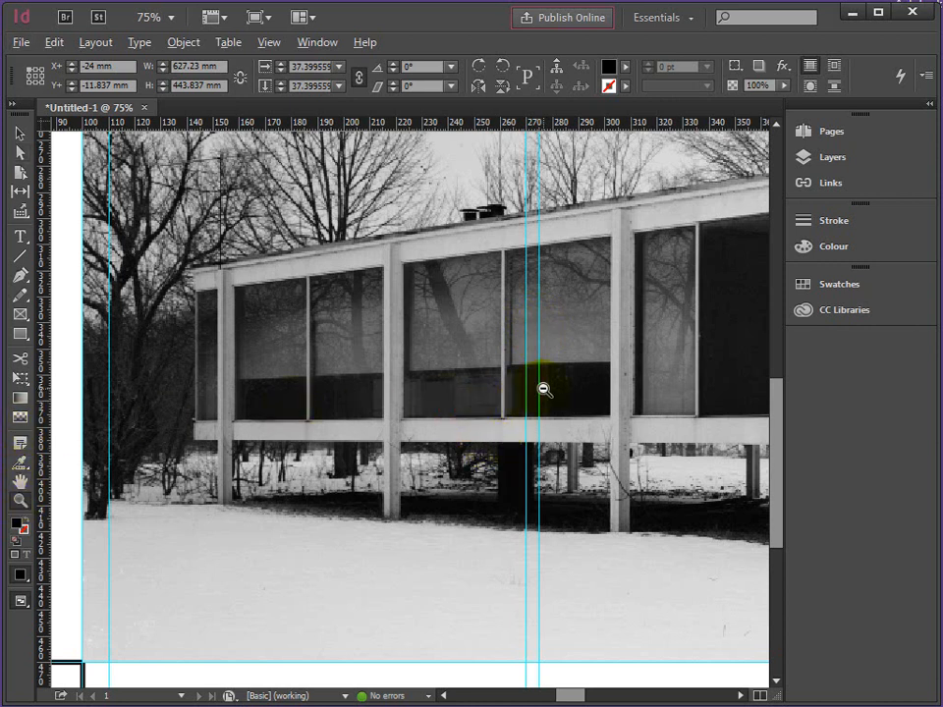
alt+click(542, 390)
alt+click(542, 376)
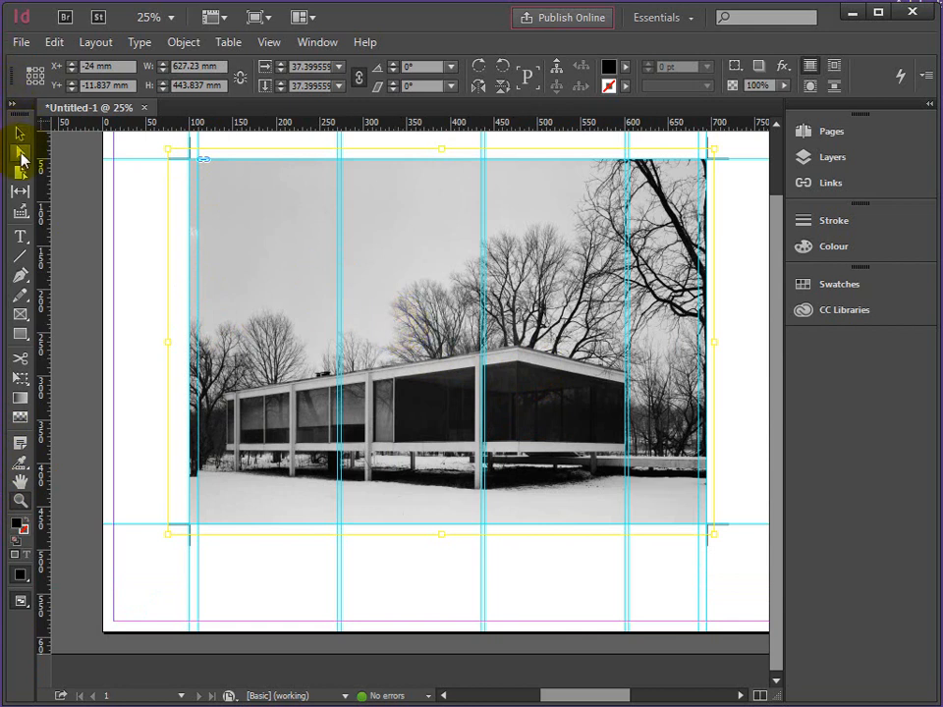
click(21, 155)
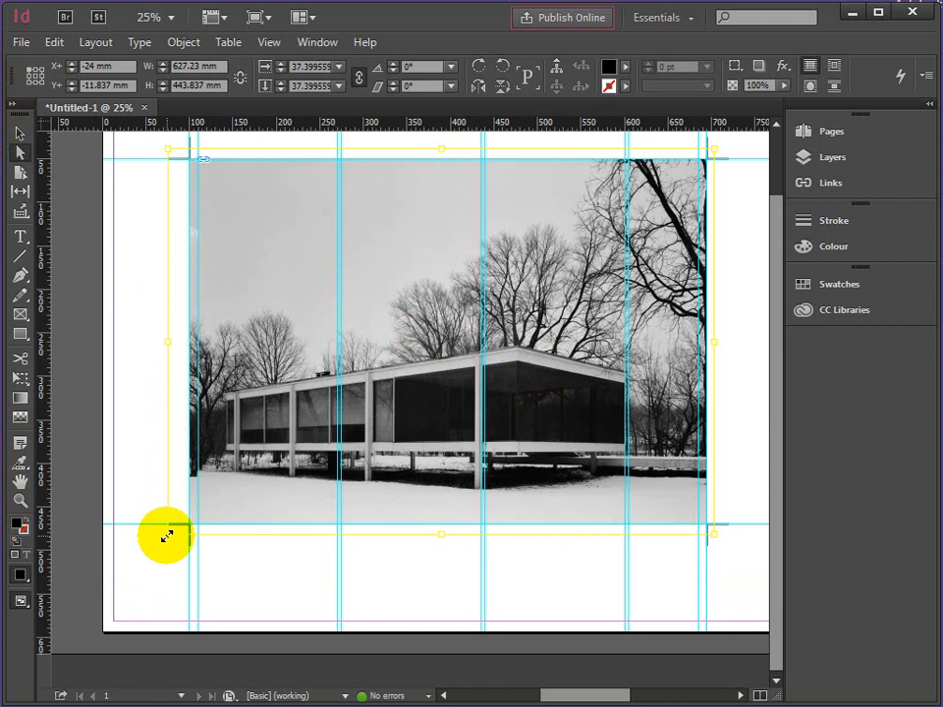
- Scale the photo proportionally inside its frame to about 609 × 431 mm and nudge it left to an X offset of -8.628 mm
drag(166, 535, 192, 524)
click(20, 500)
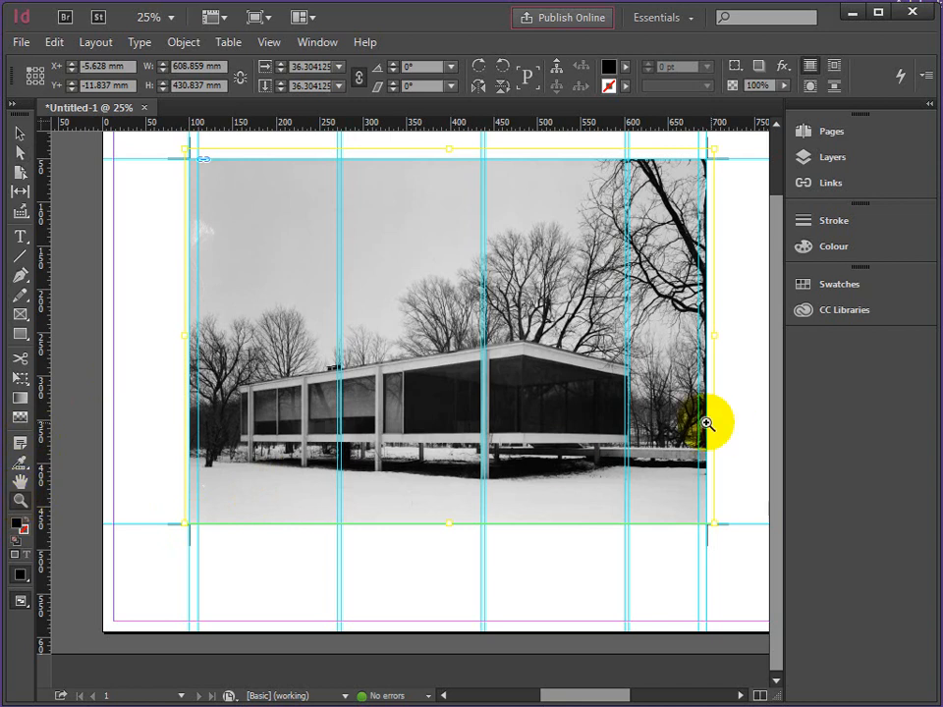
click(521, 423)
click(516, 544)
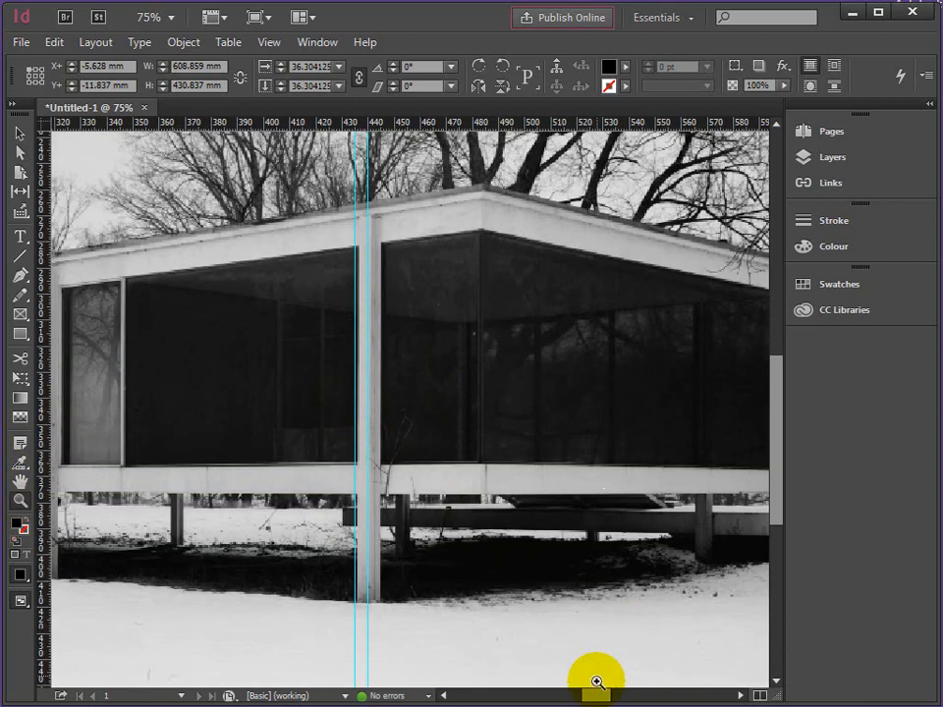
scroll(597, 673, right, 5)
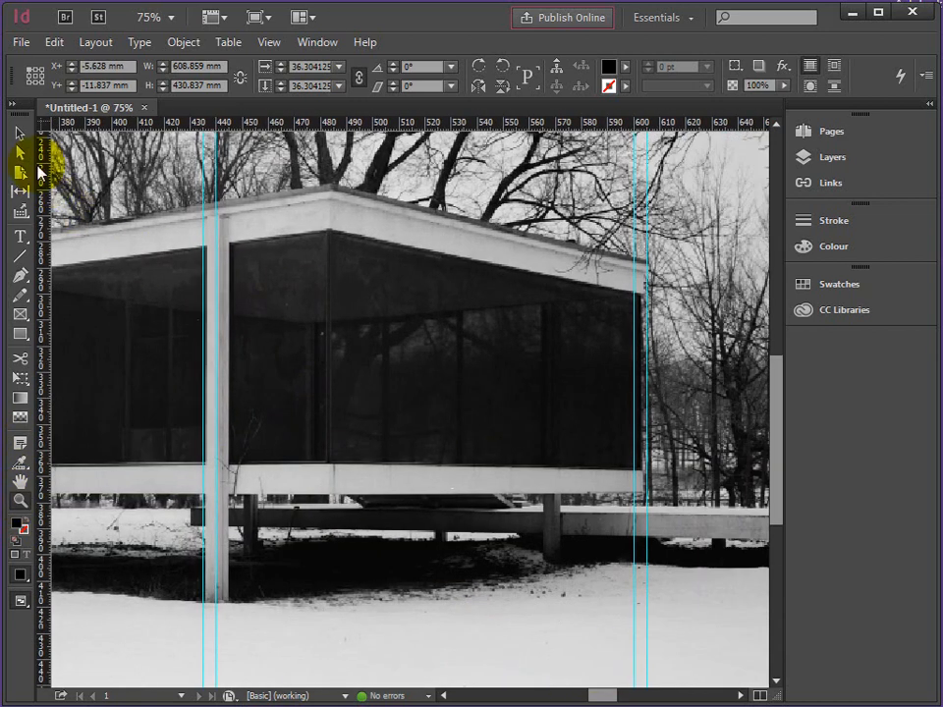
click(19, 152)
drag(405, 404, 400, 402)
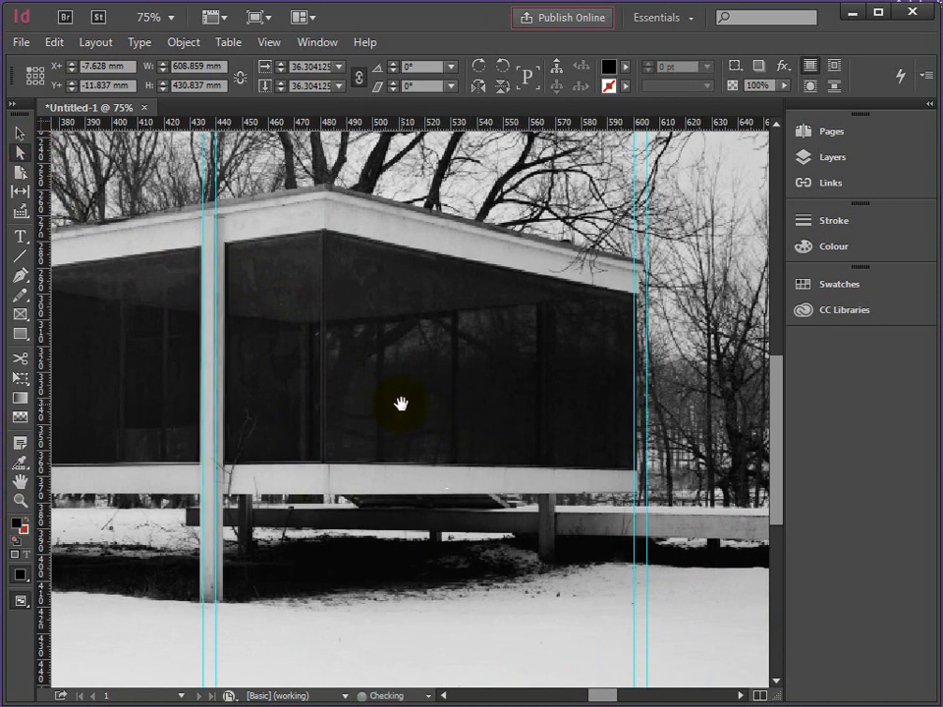
key(Left)
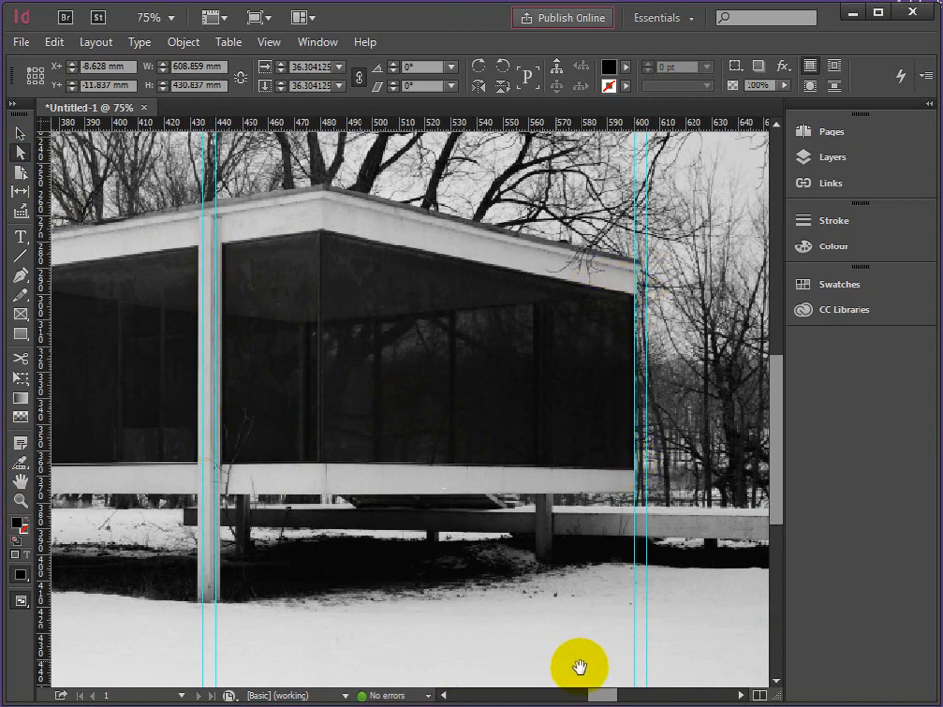
- Check how the left part of the house lines up with the 270 and 275 mm guides
drag(603, 694, 586, 686)
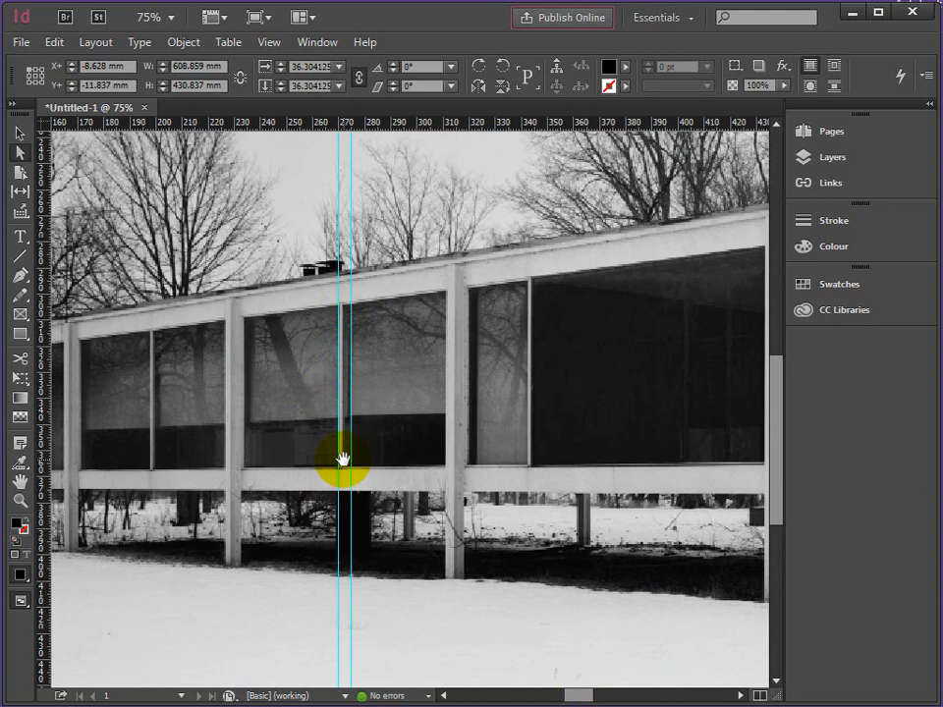
click(20, 499)
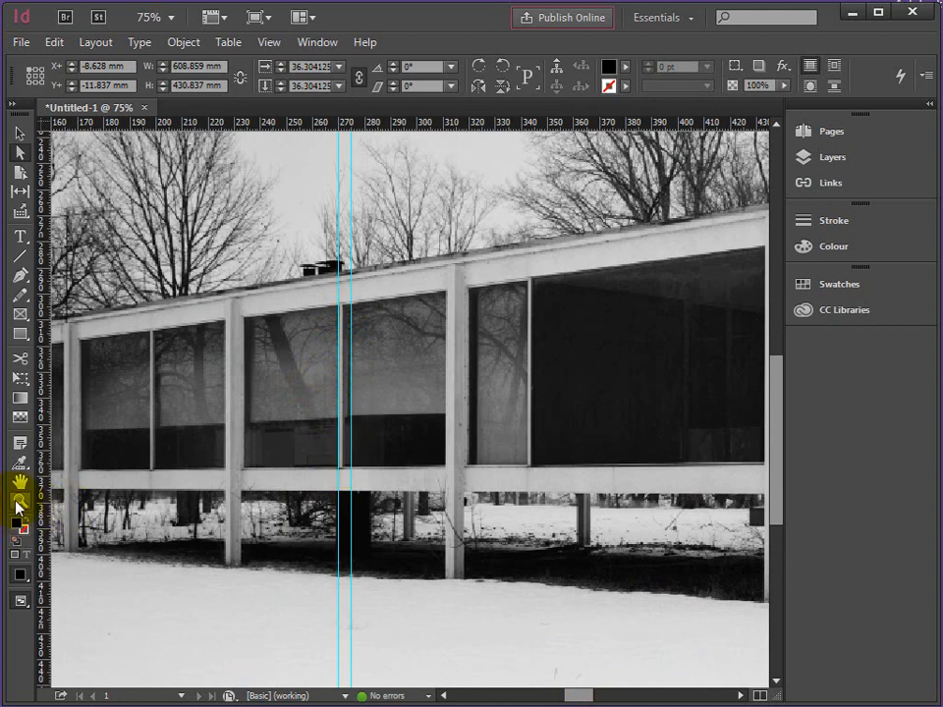
alt+click(563, 367)
alt+click(501, 341)
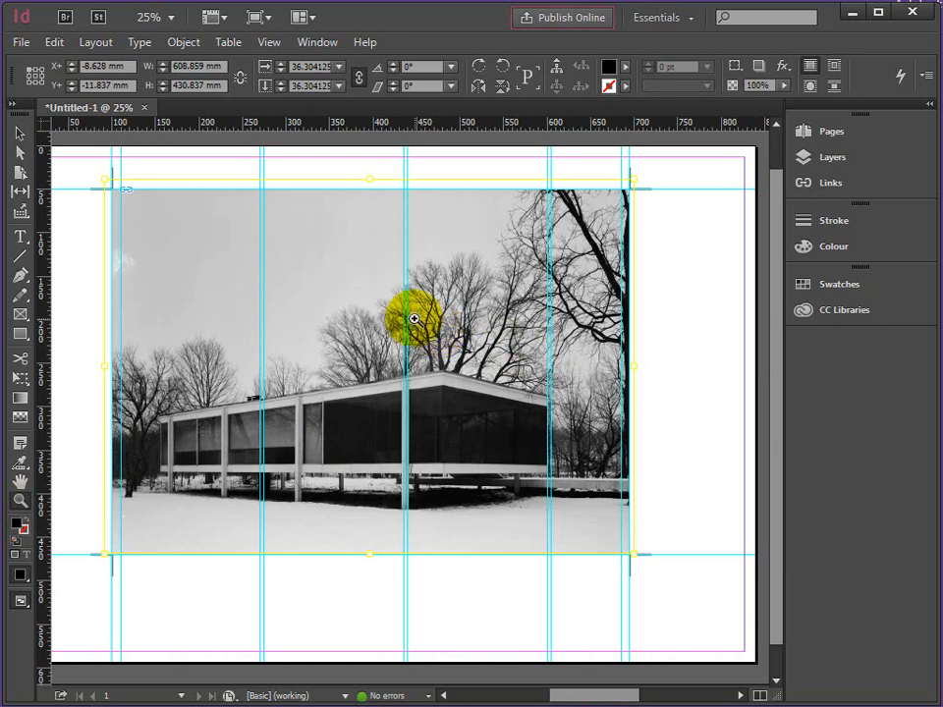
- Examine how the photo's bottom edge meets the horizontal guide and crop mark at the board's lower-right corner
click(573, 564)
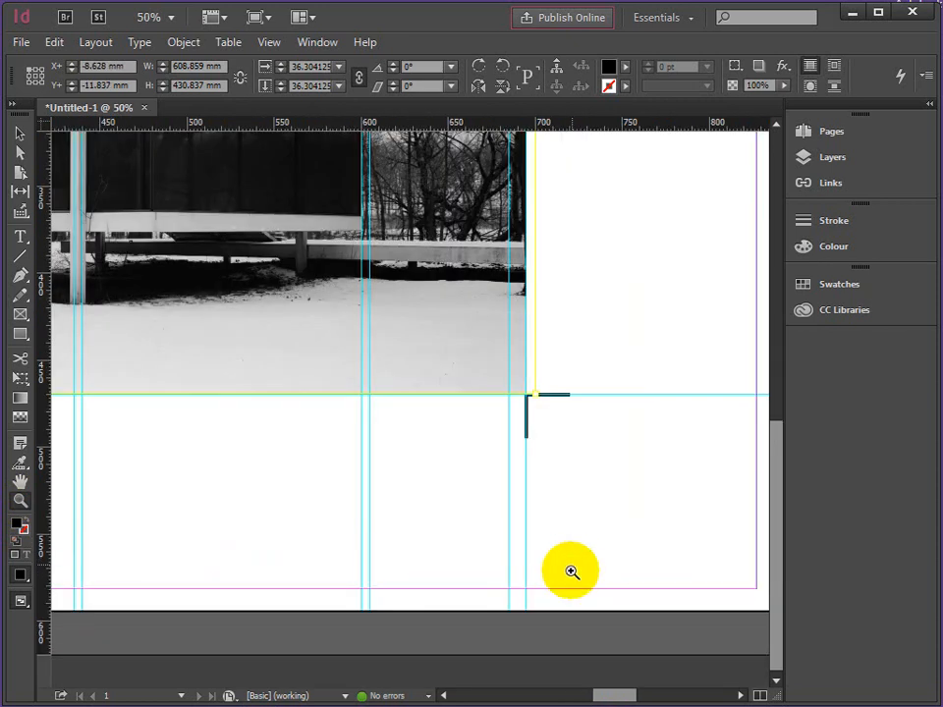
click(488, 453)
click(482, 430)
click(481, 430)
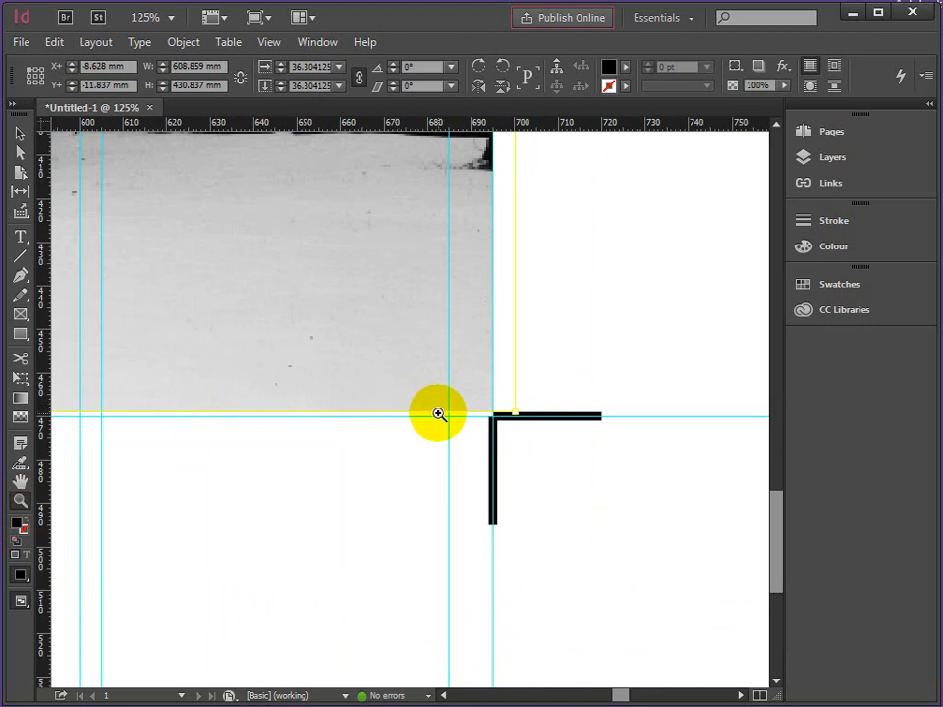
click(480, 409)
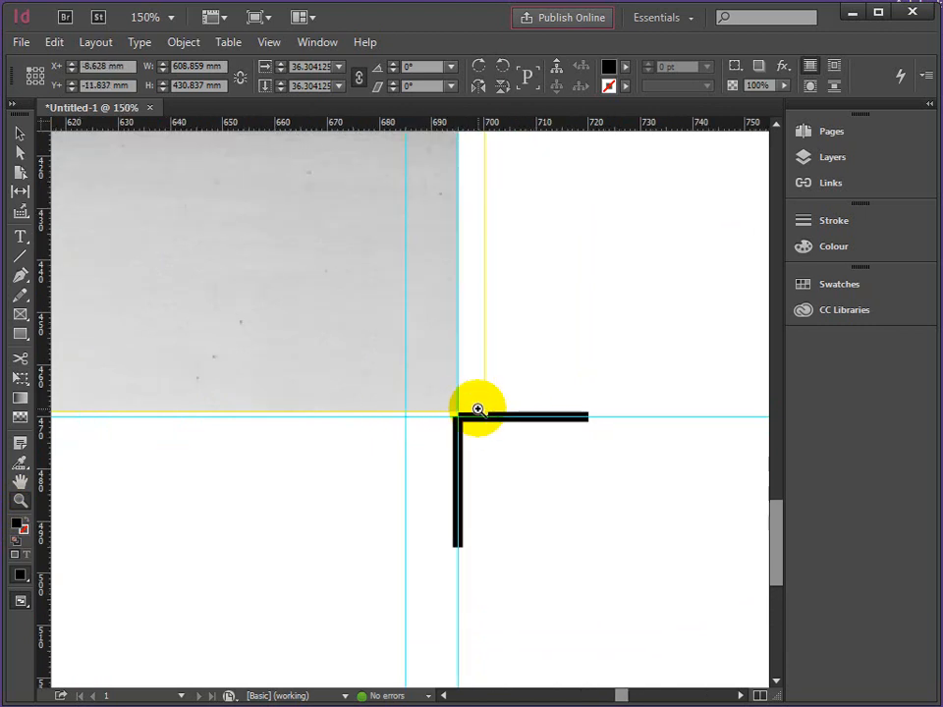
click(423, 408)
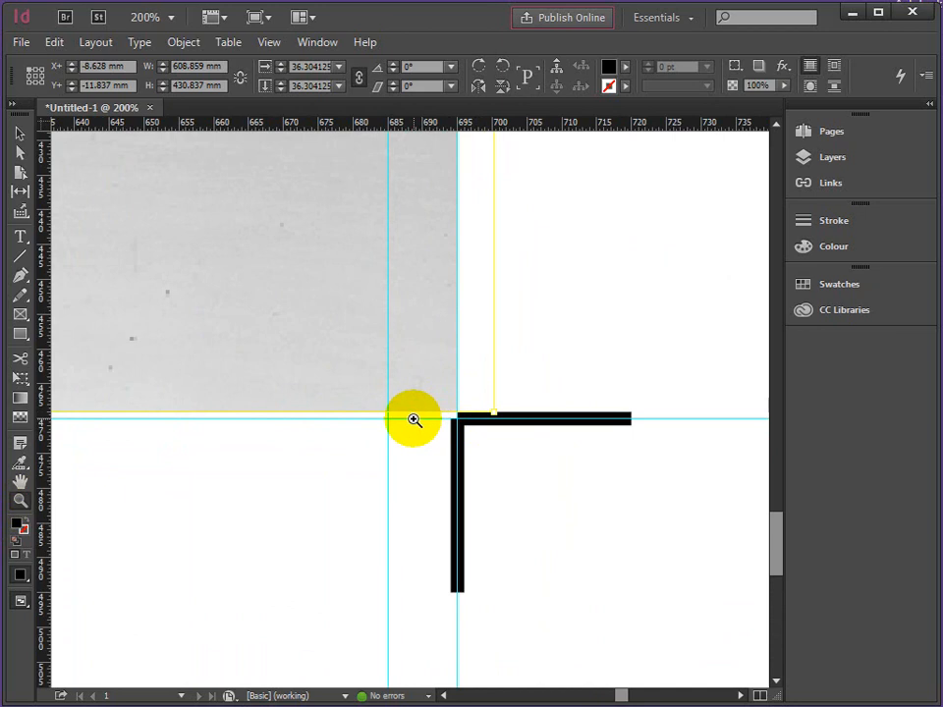
alt+click(226, 331)
alt+click(230, 327)
alt+click(228, 327)
alt+click(236, 327)
alt+click(247, 327)
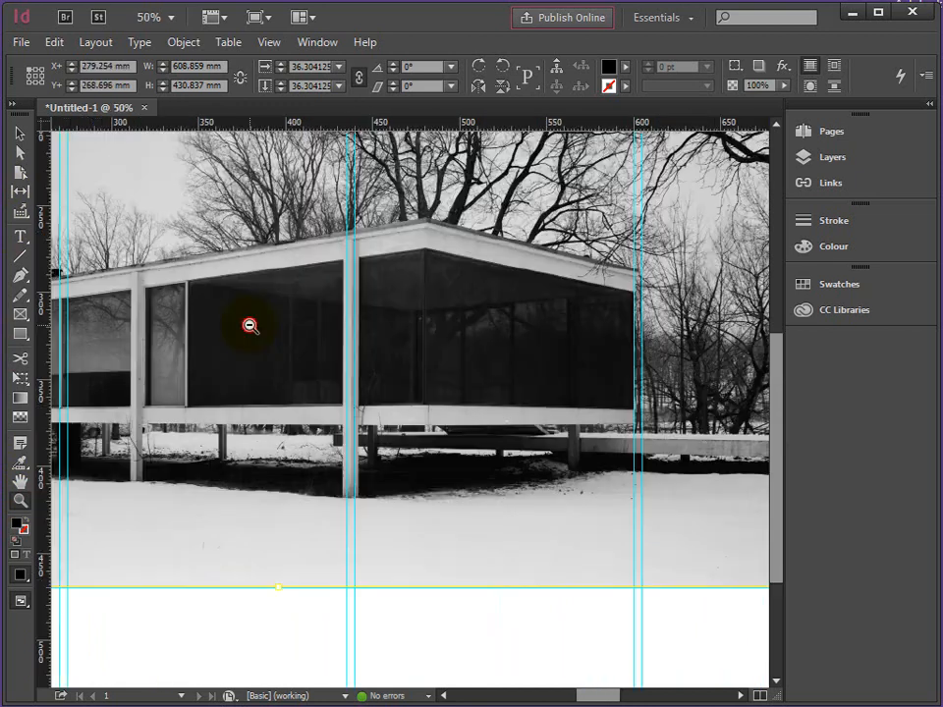
alt+click(285, 331)
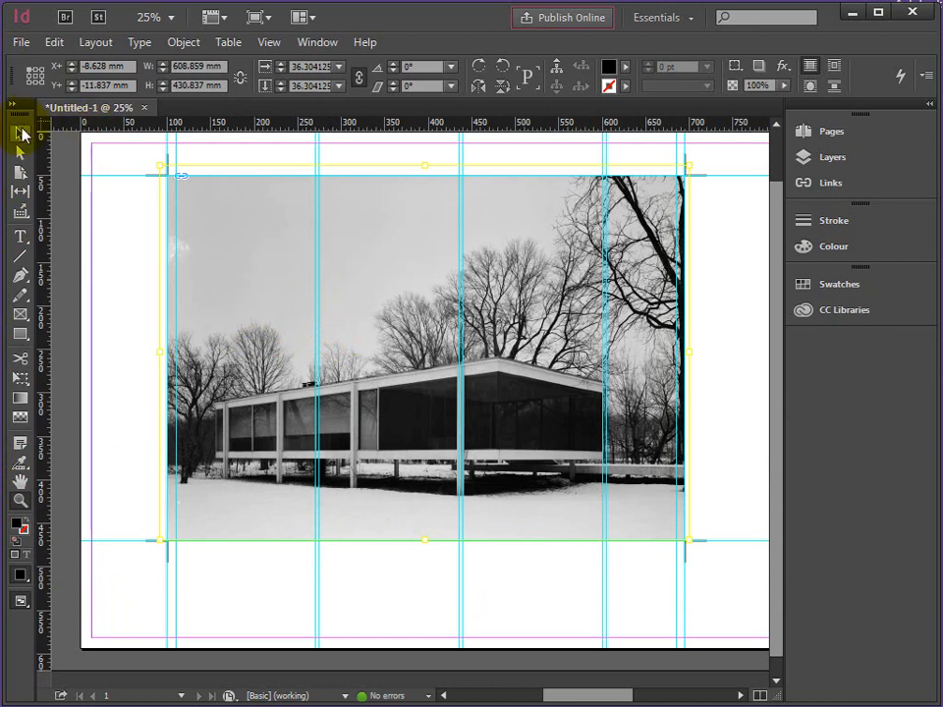
- Move the photo down inside its frame to a Y offset of -10.837 mm so its bottom edge meets the lower horizontal guide
click(20, 134)
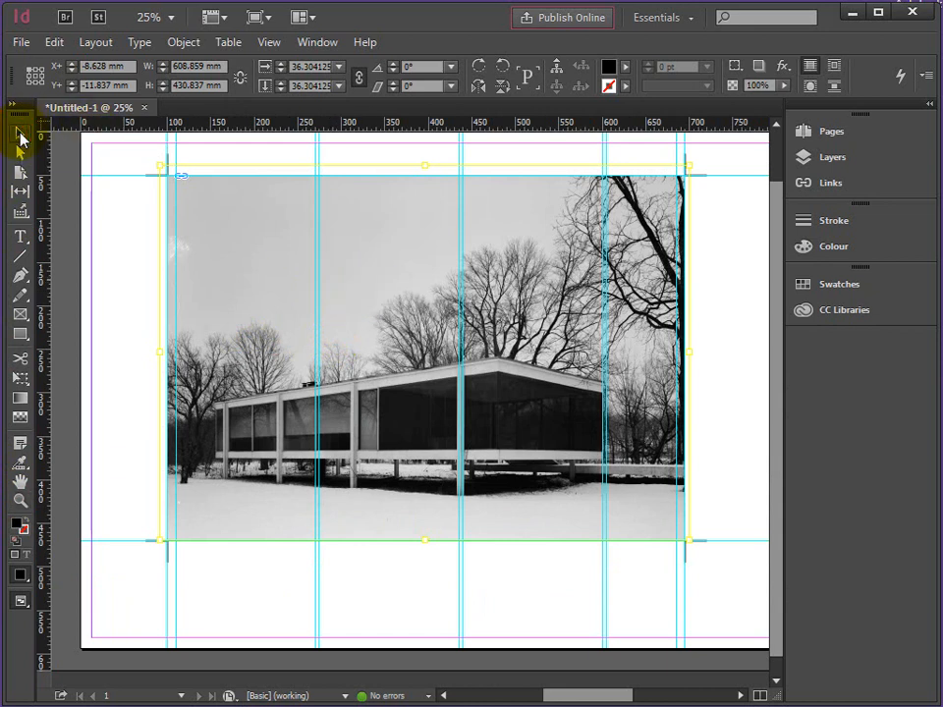
click(396, 508)
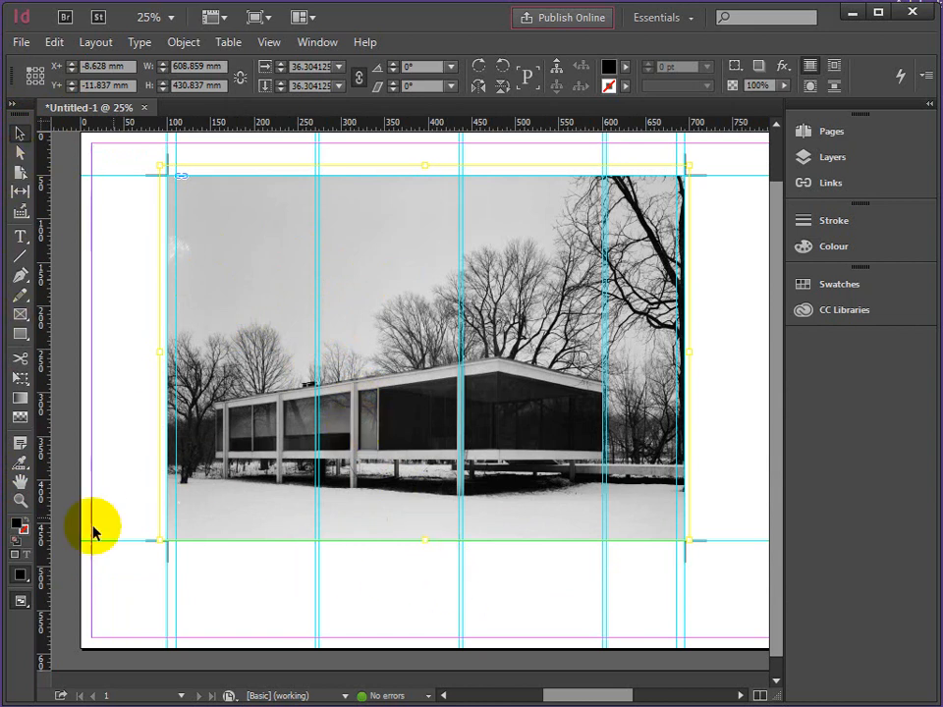
click(19, 500)
click(469, 567)
click(480, 408)
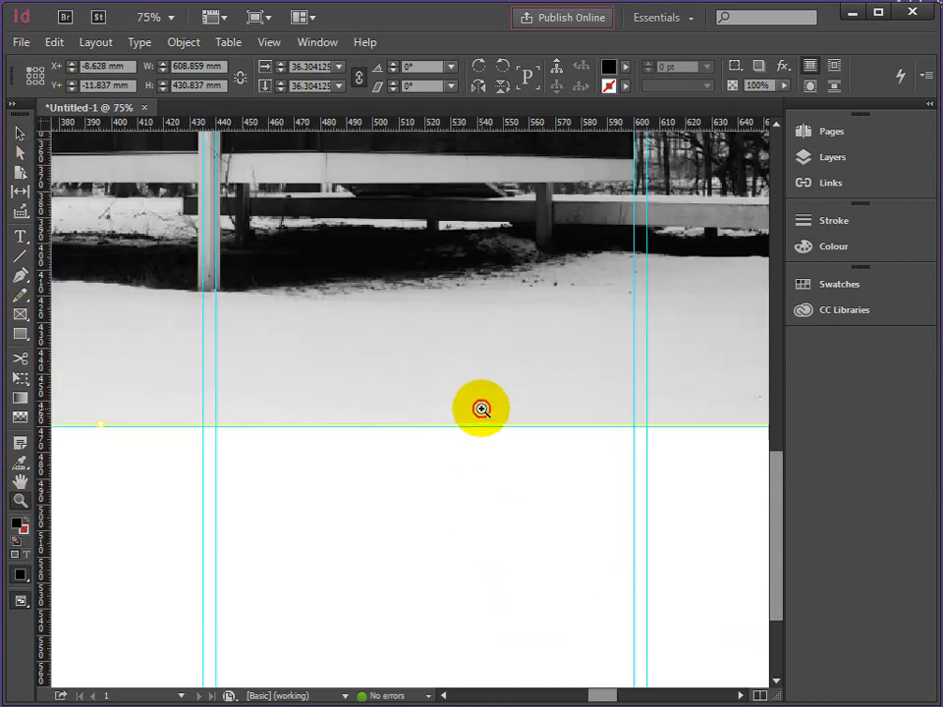
click(19, 133)
click(408, 366)
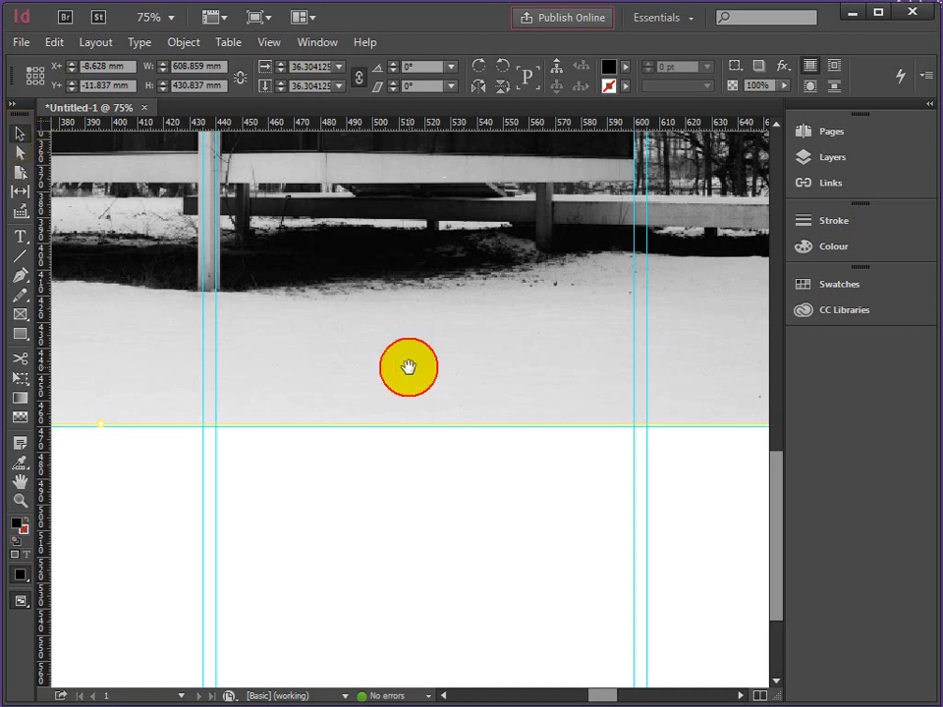
drag(388, 425, 390, 433)
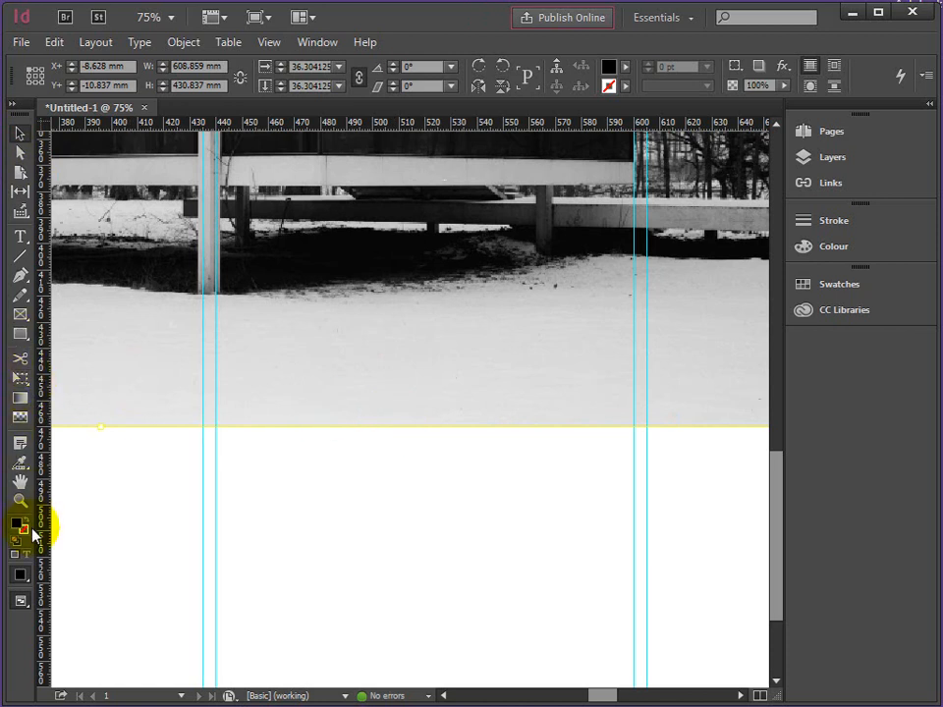
- Examine how the photo's top edge meets the horizontal guide and crop mark at the board's upper-right corner
click(21, 500)
alt+click(465, 341)
alt+click(448, 326)
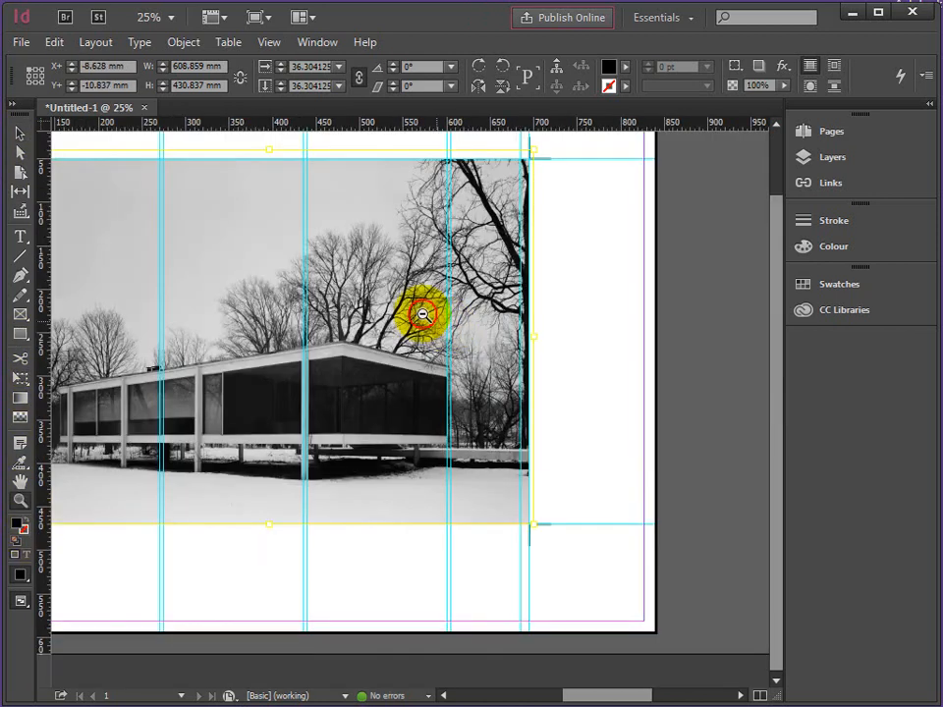
click(490, 164)
click(553, 279)
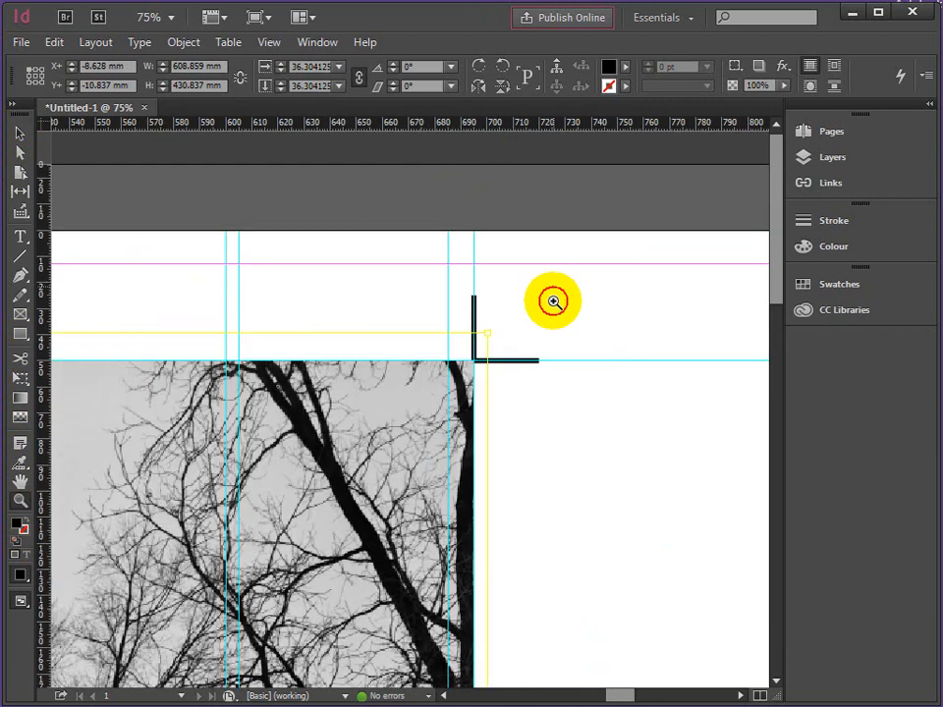
click(446, 397)
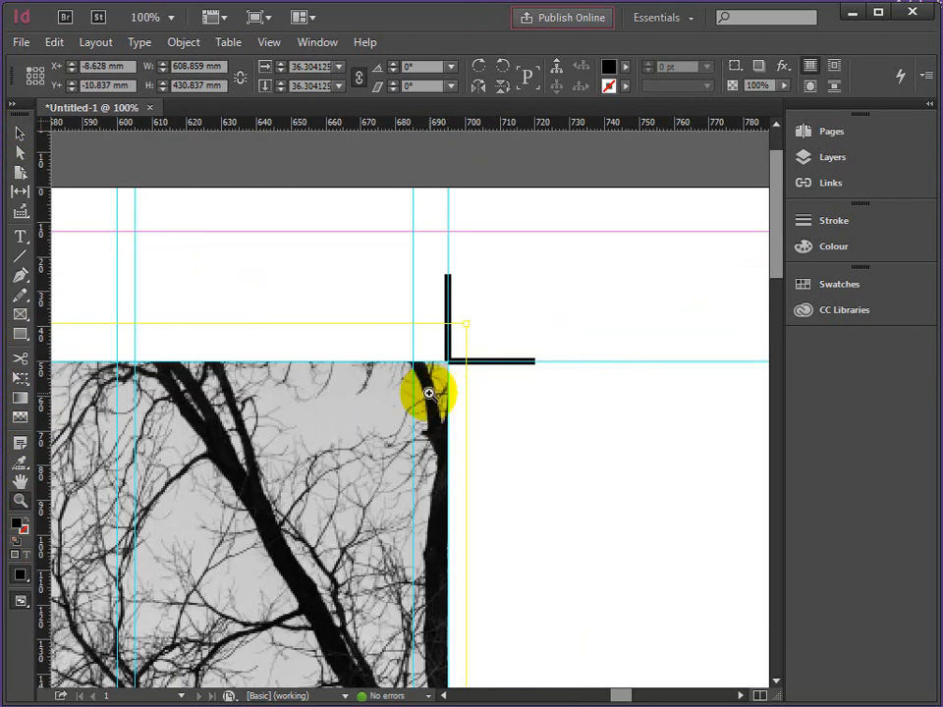
click(427, 390)
click(404, 393)
click(397, 394)
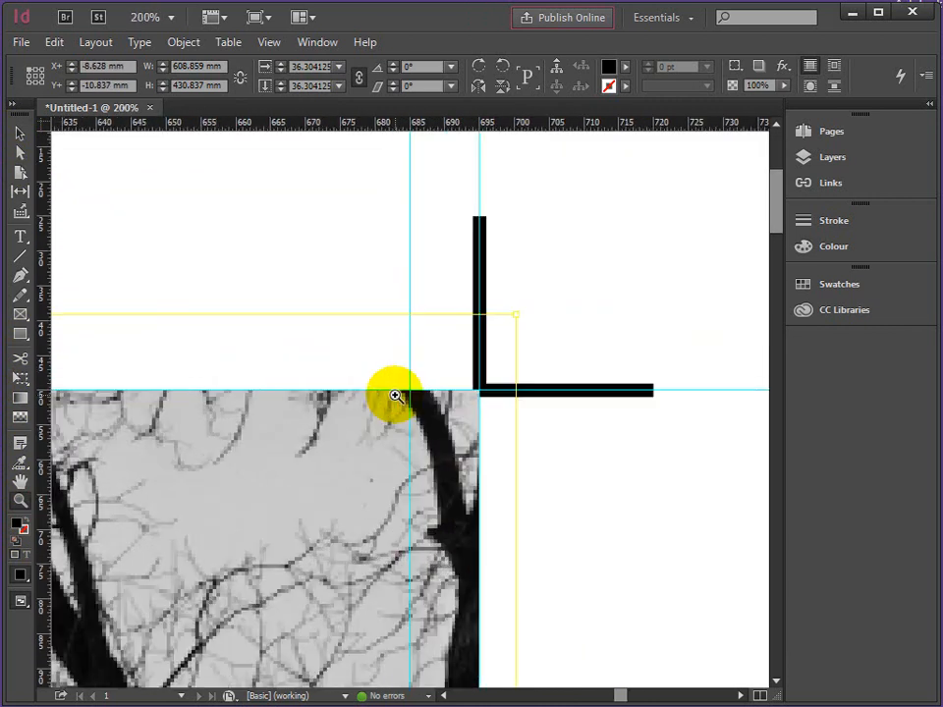
alt+click(299, 445)
alt+click(298, 445)
alt+click(294, 446)
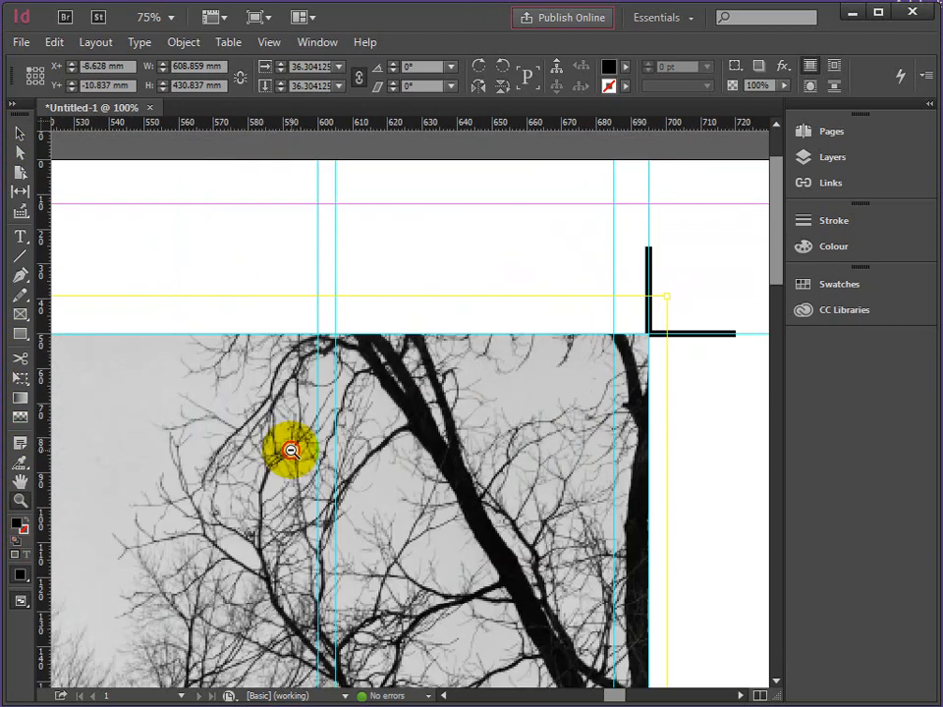
alt+click(291, 452)
alt+click(291, 469)
alt+click(292, 483)
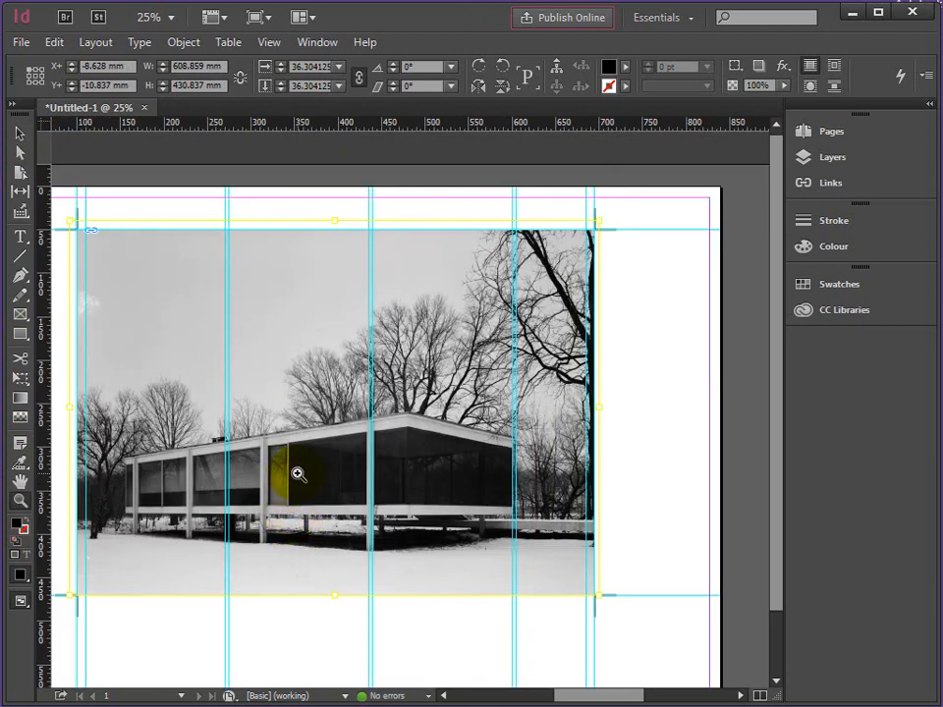
- Make GUIDES the active layer
click(20, 135)
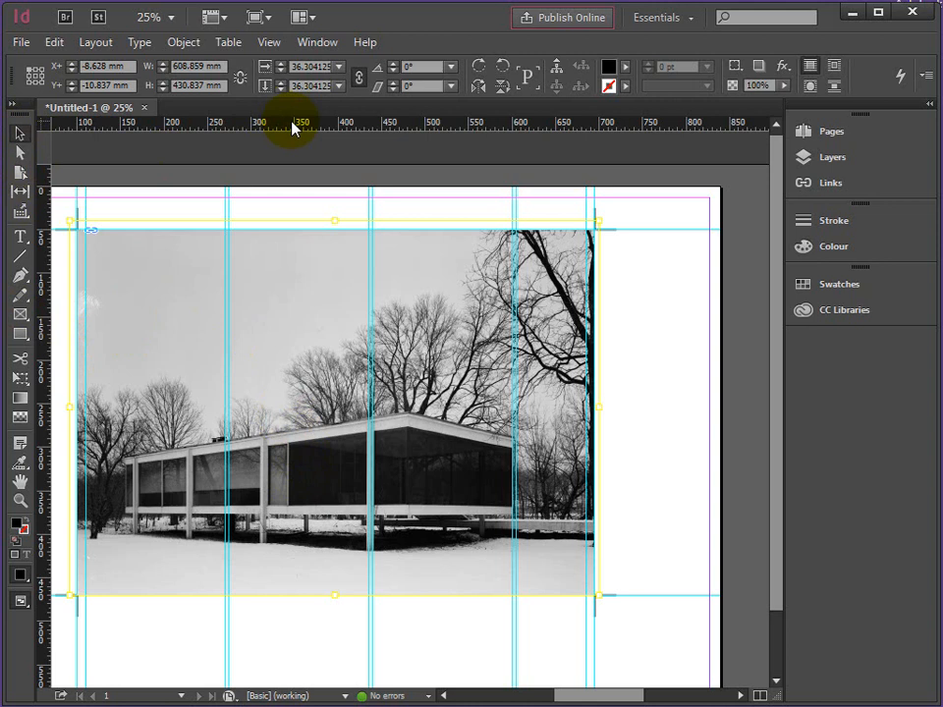
click(830, 159)
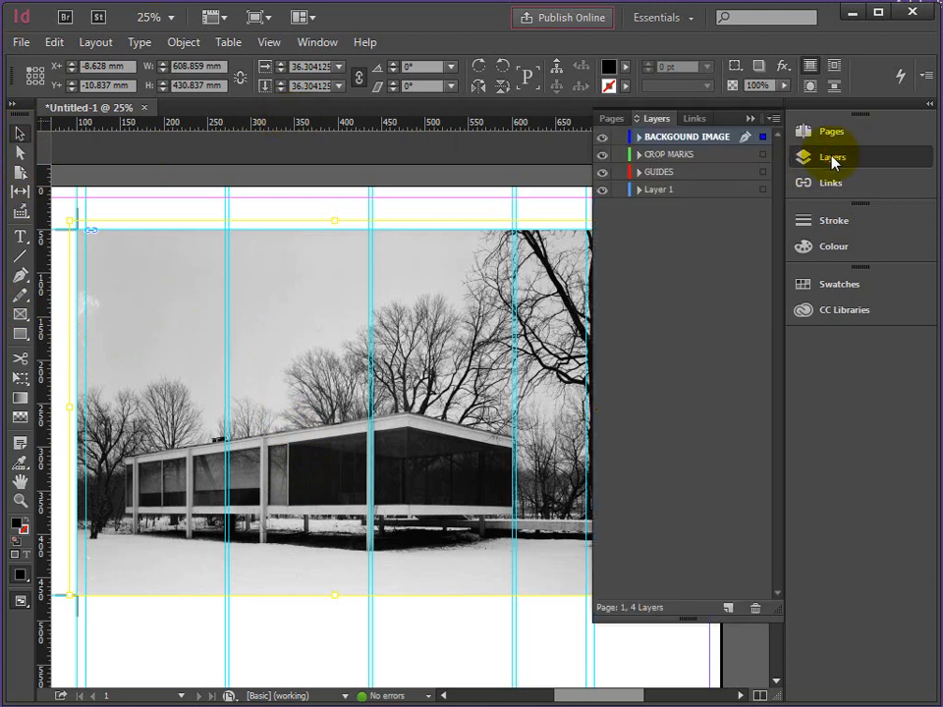
click(656, 174)
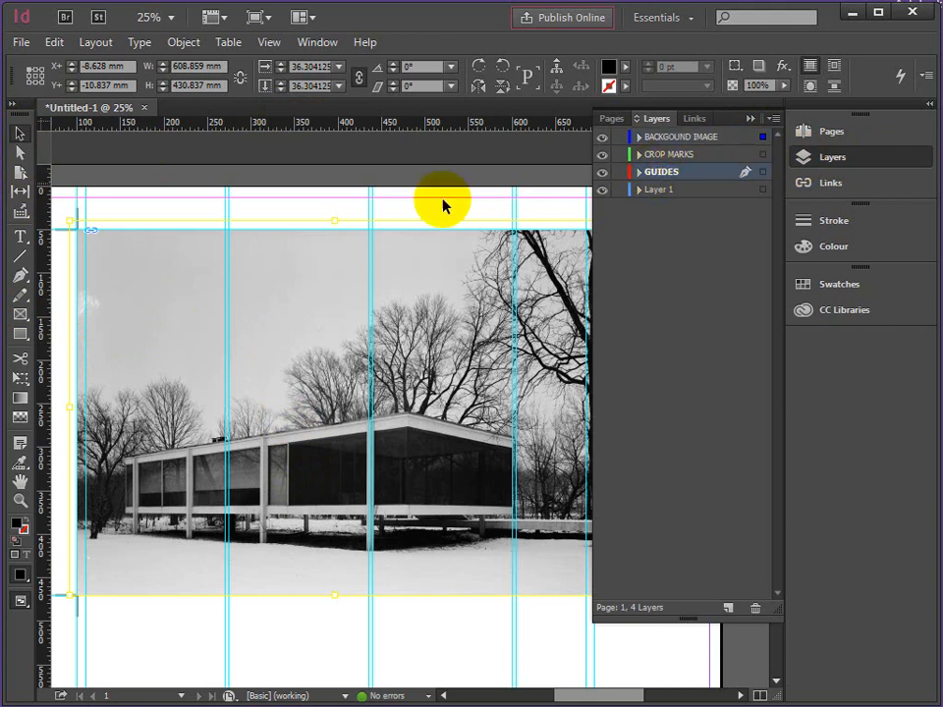
- Add a horizontal ruler guide at Y 60 mm, just below the photo's top edge
drag(238, 127, 111, 252)
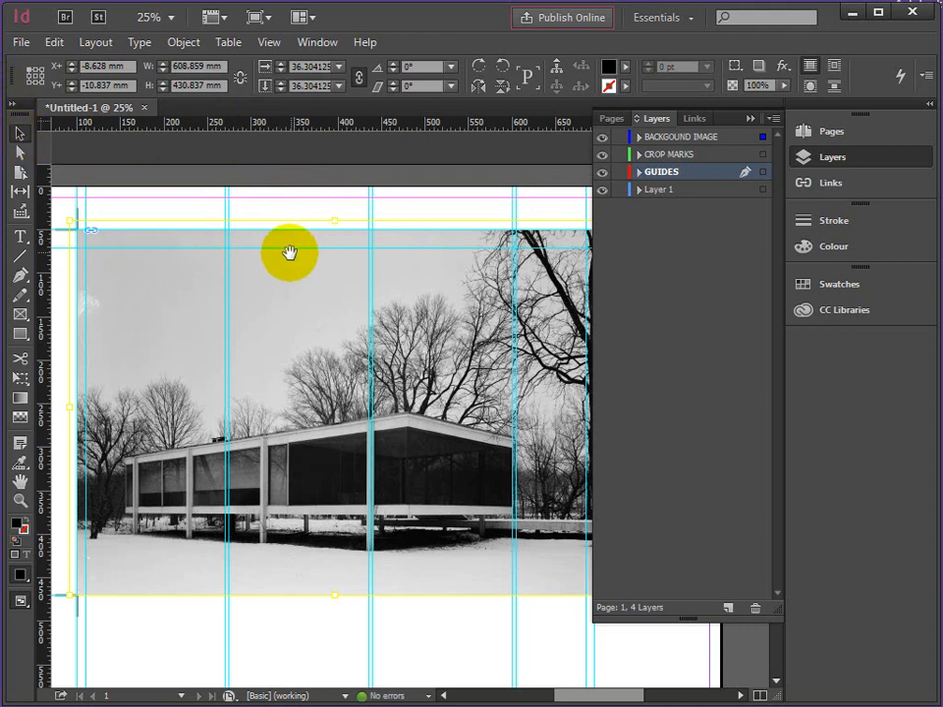
click(68, 255)
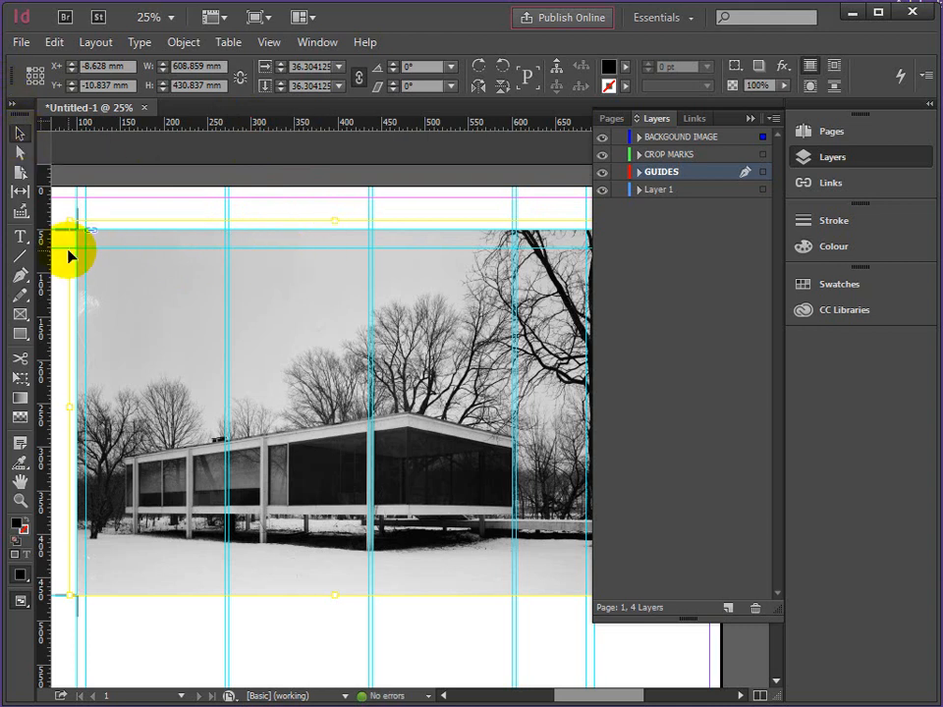
click(58, 254)
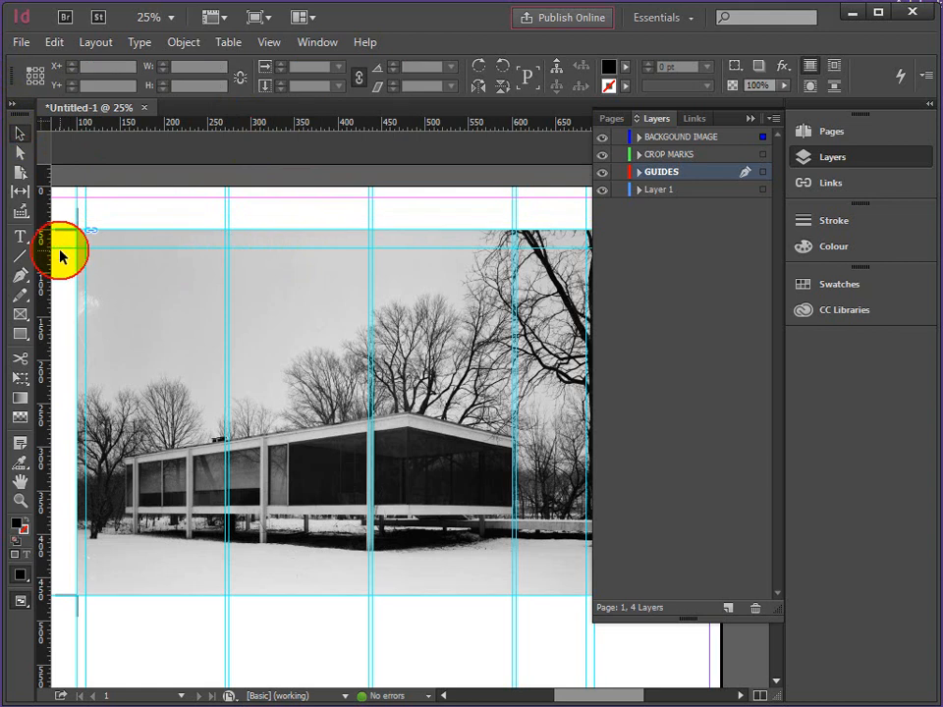
click(60, 248)
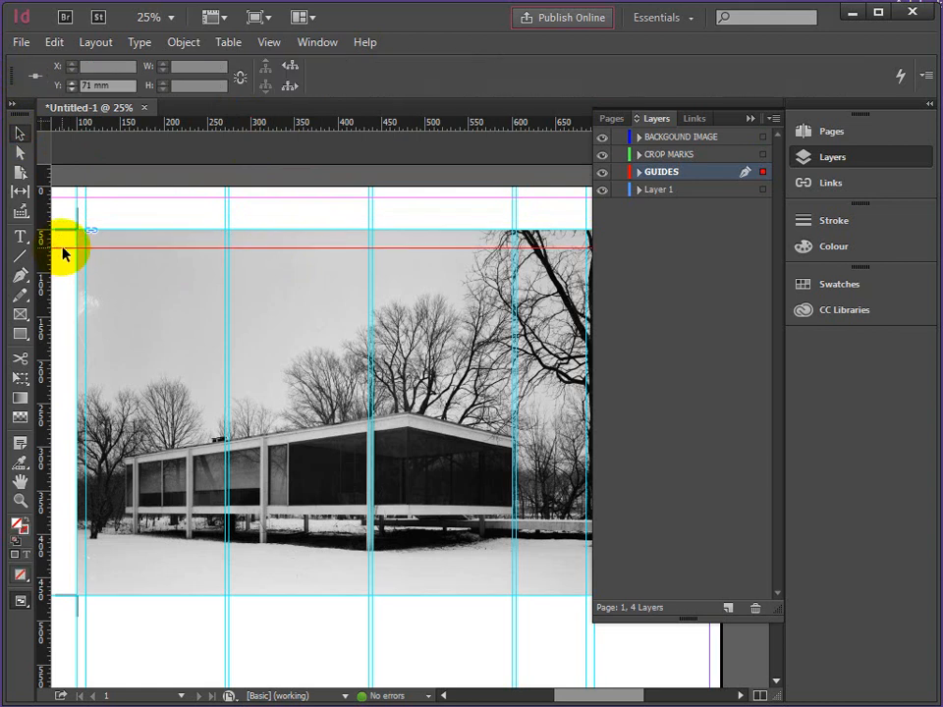
click(113, 87)
text(60)
key(Return)
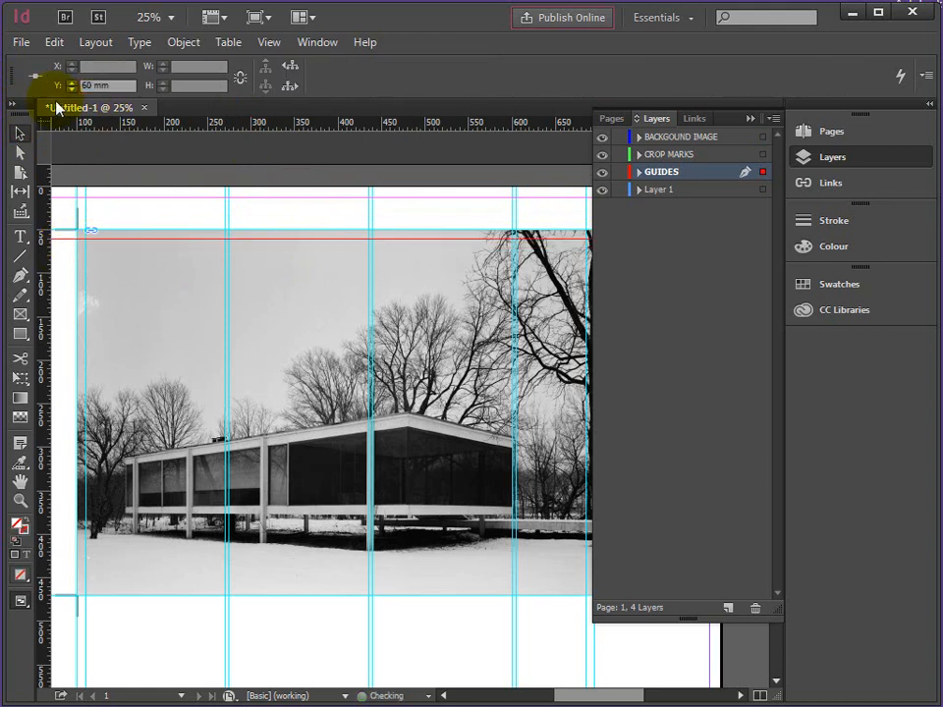
click(751, 119)
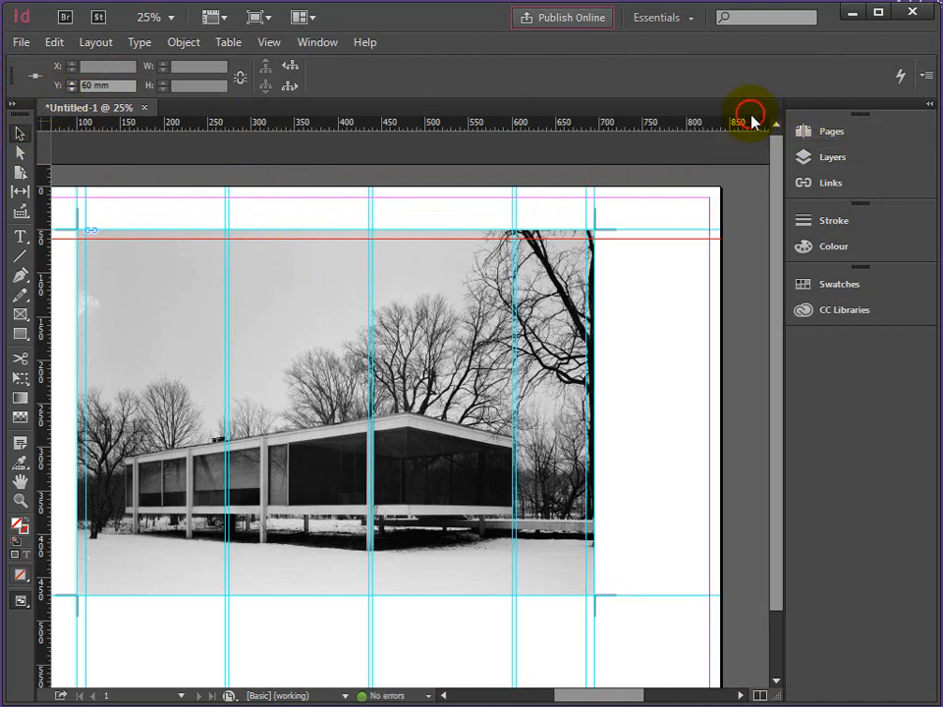
- Add two horizontal ruler guides across the upper part of the photo, at Y 120 mm and Y 125 mm
drag(593, 697, 577, 697)
drag(189, 120, 191, 273)
click(103, 86)
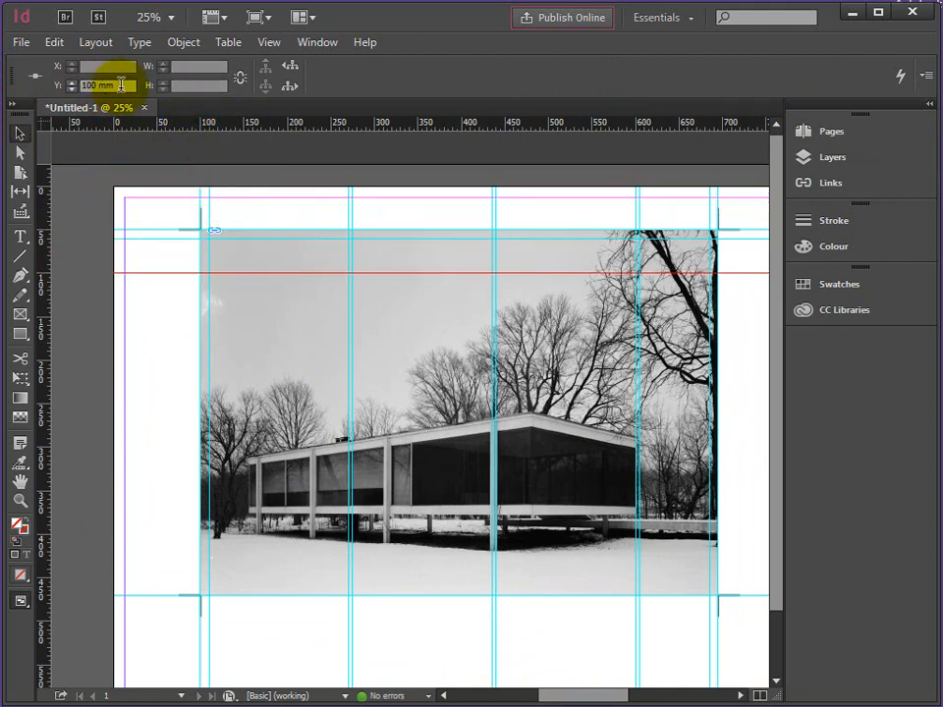
key(Return)
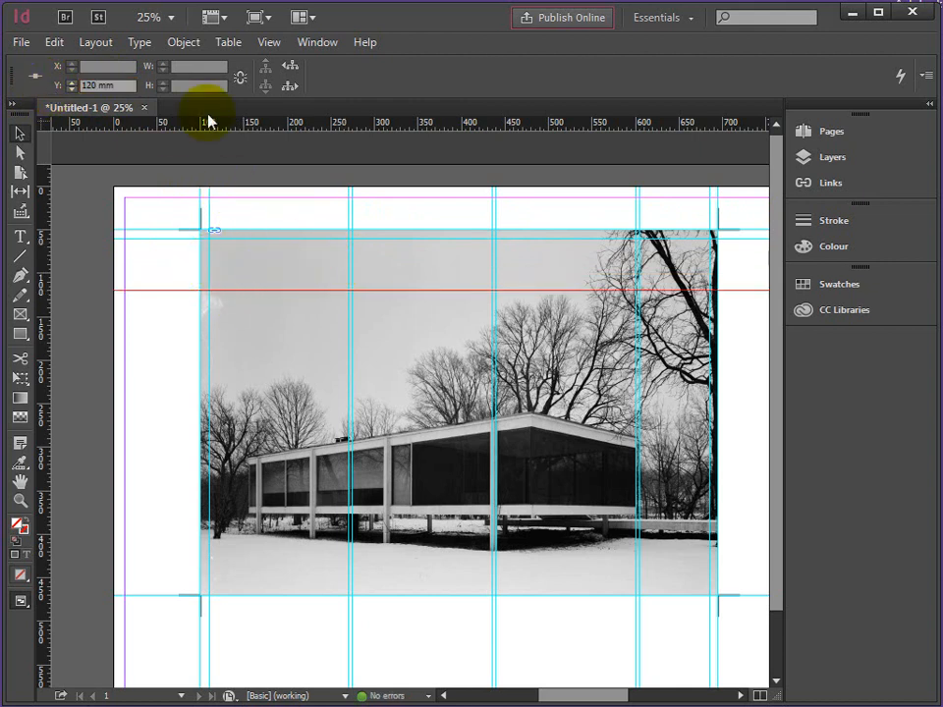
drag(212, 121, 171, 306)
triple_click(106, 85)
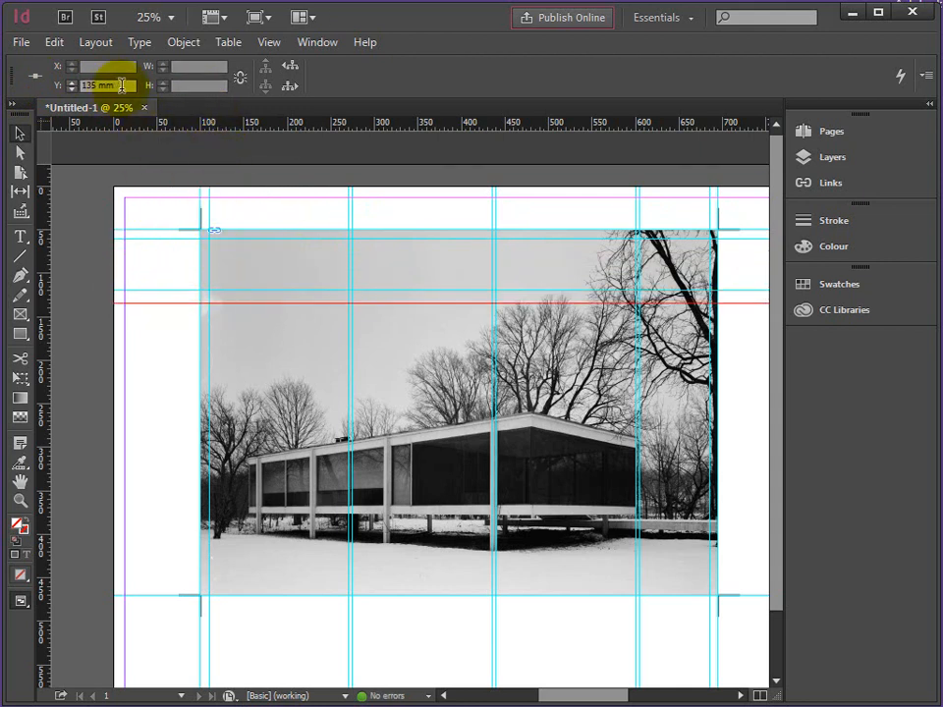
text(125)
key(Return)
- Add a pair of horizontal ruler guides just above the house's roofline, at Y 255 mm and Y 260 mm
drag(230, 126, 202, 334)
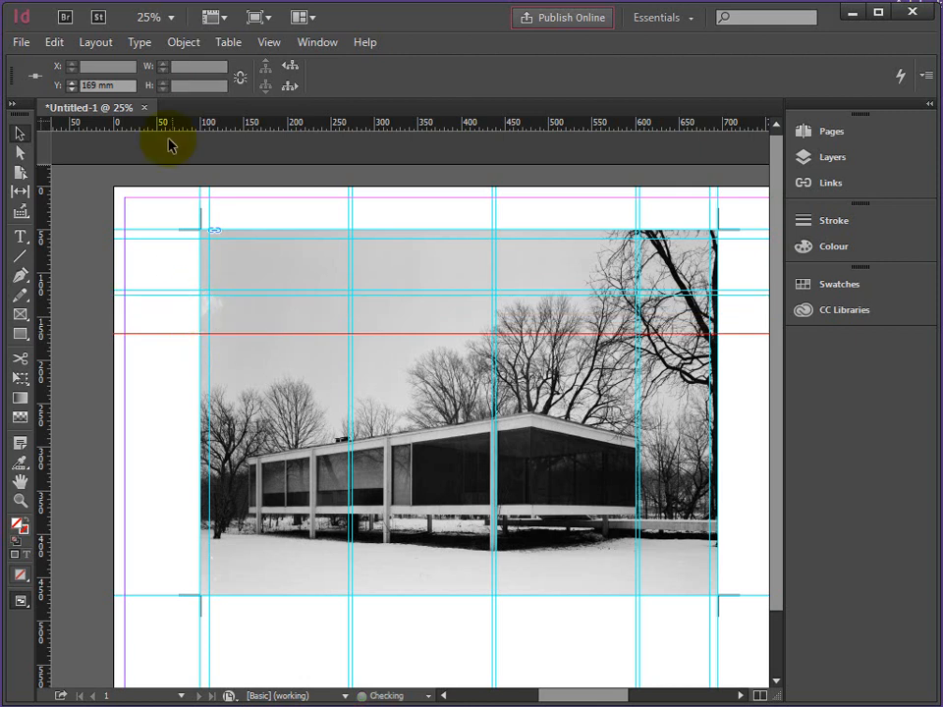
click(60, 90)
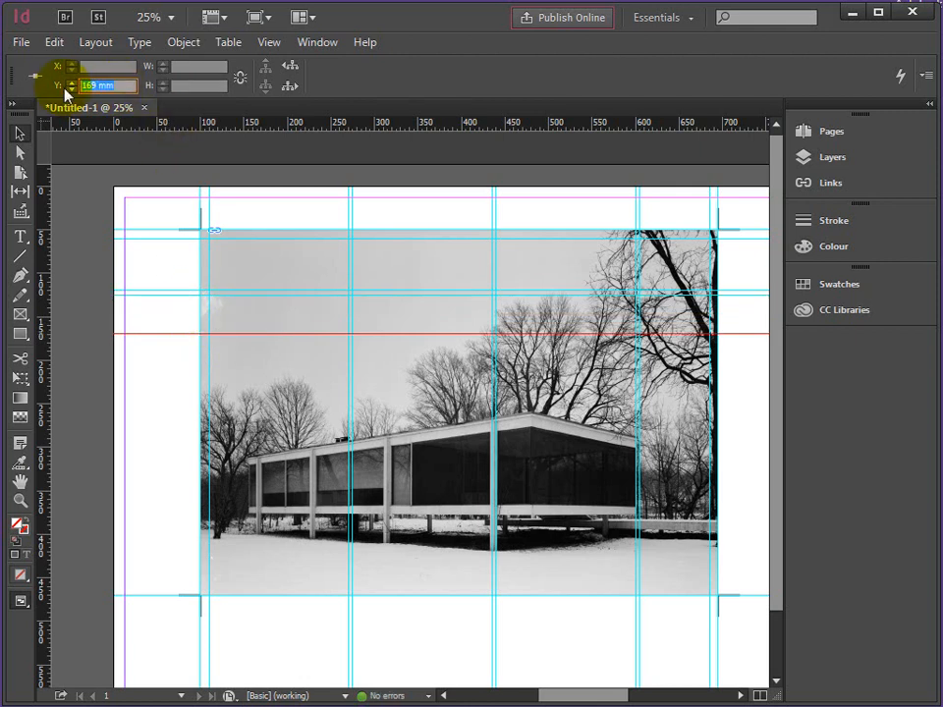
text(255)
key(Return)
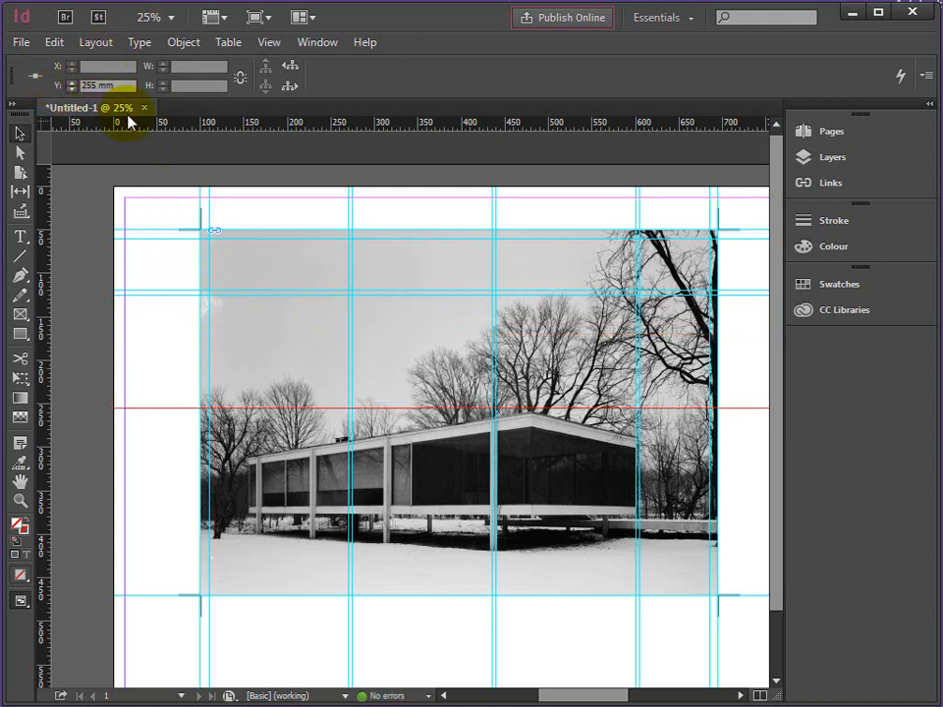
drag(167, 124, 172, 343)
text(260)
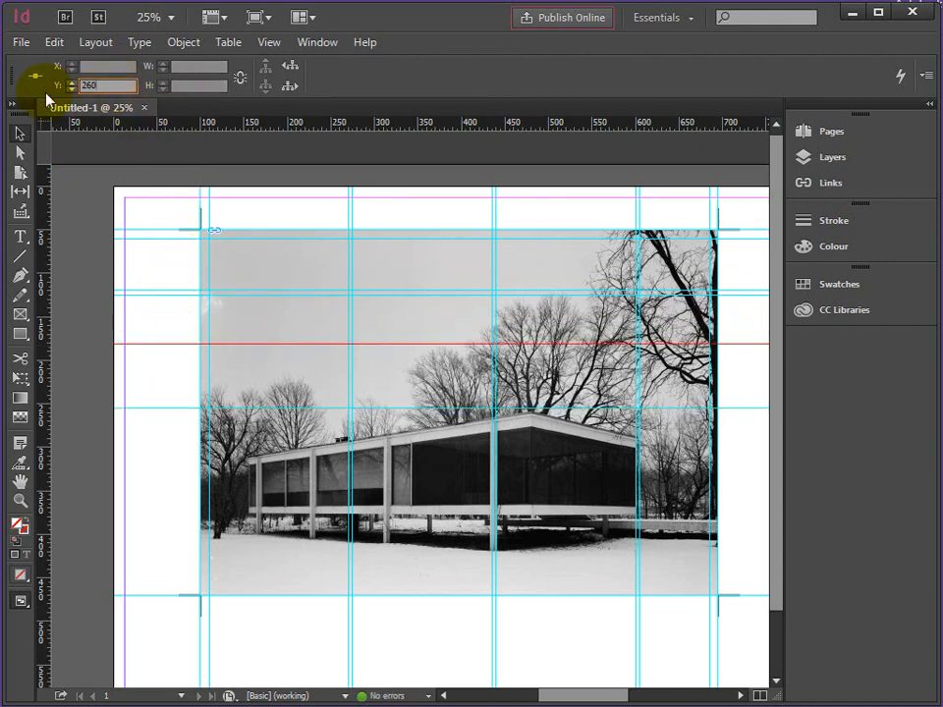
key(Return)
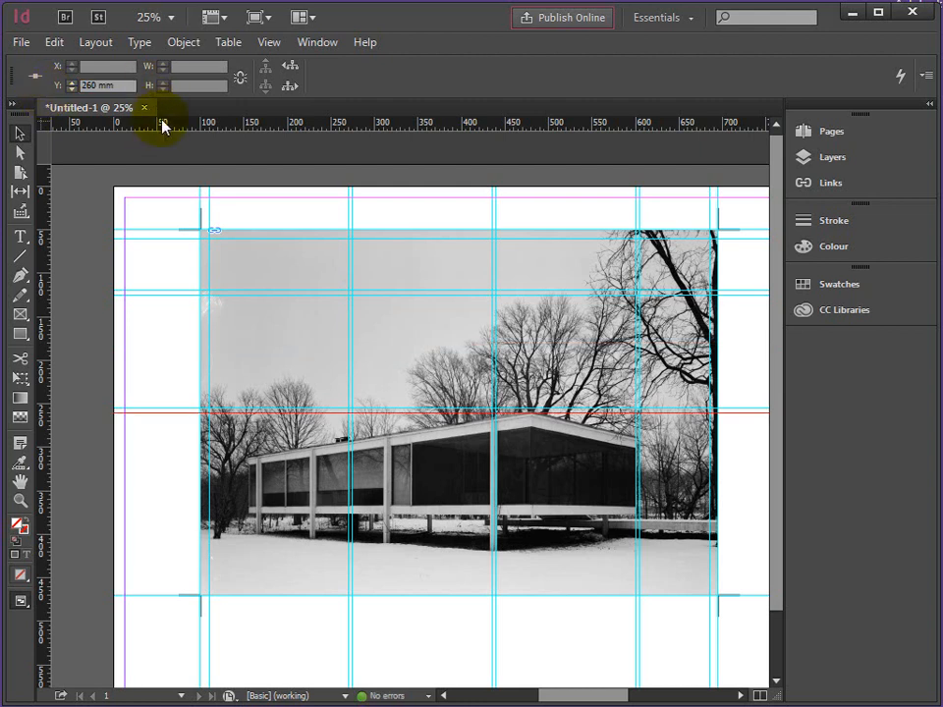
- Add horizontal ruler guides at Y 270 mm near the roofline and Y 460 mm just above the photo's bottom edge
drag(181, 121, 144, 372)
click(98, 86)
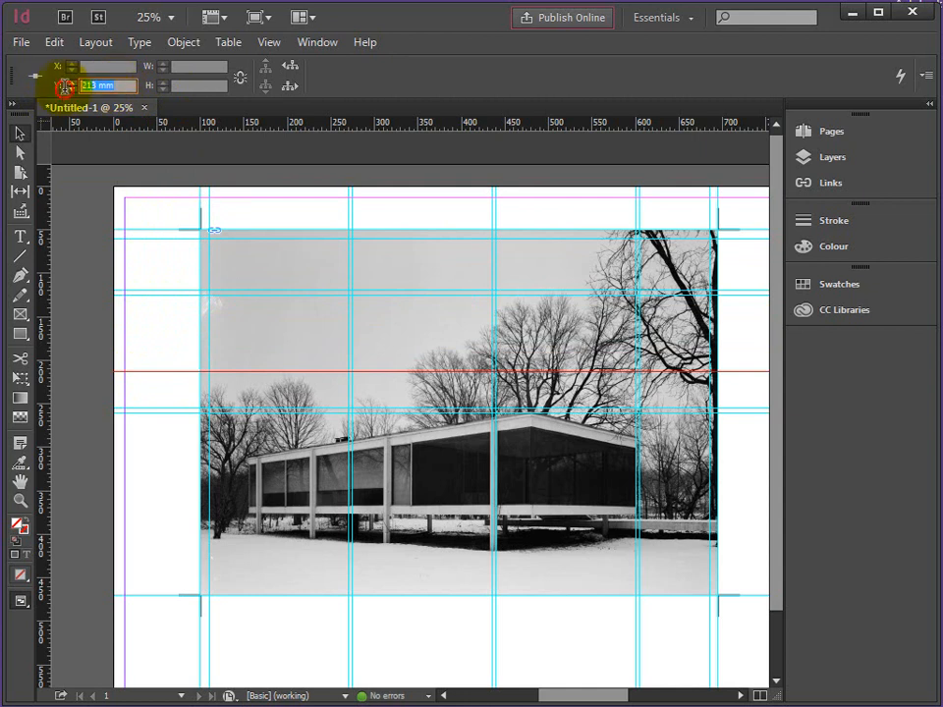
text(270)
key(Return)
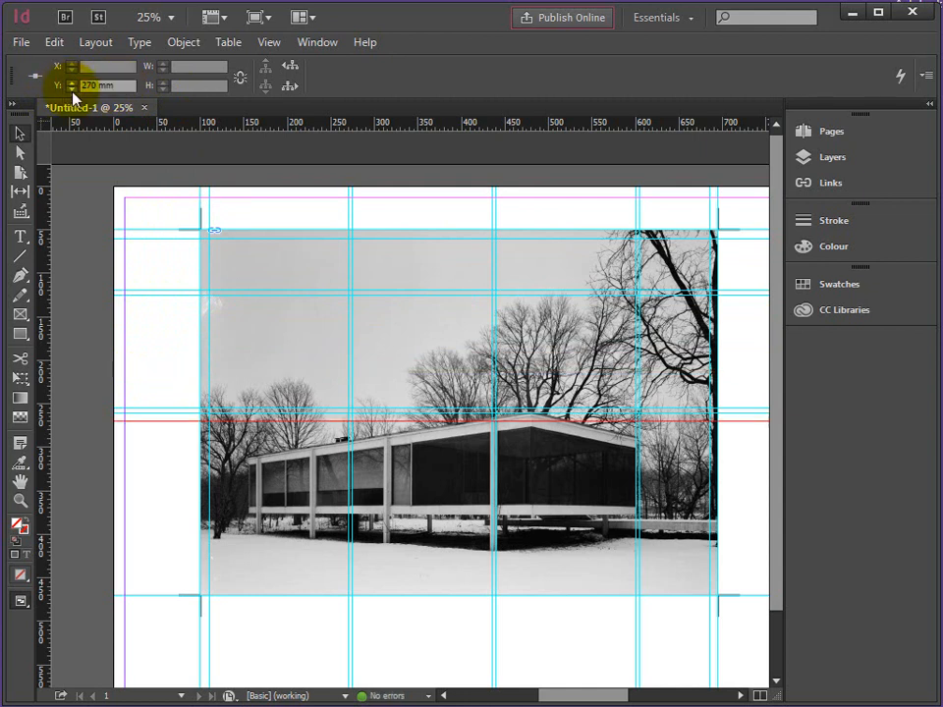
drag(212, 119, 165, 580)
click(103, 85)
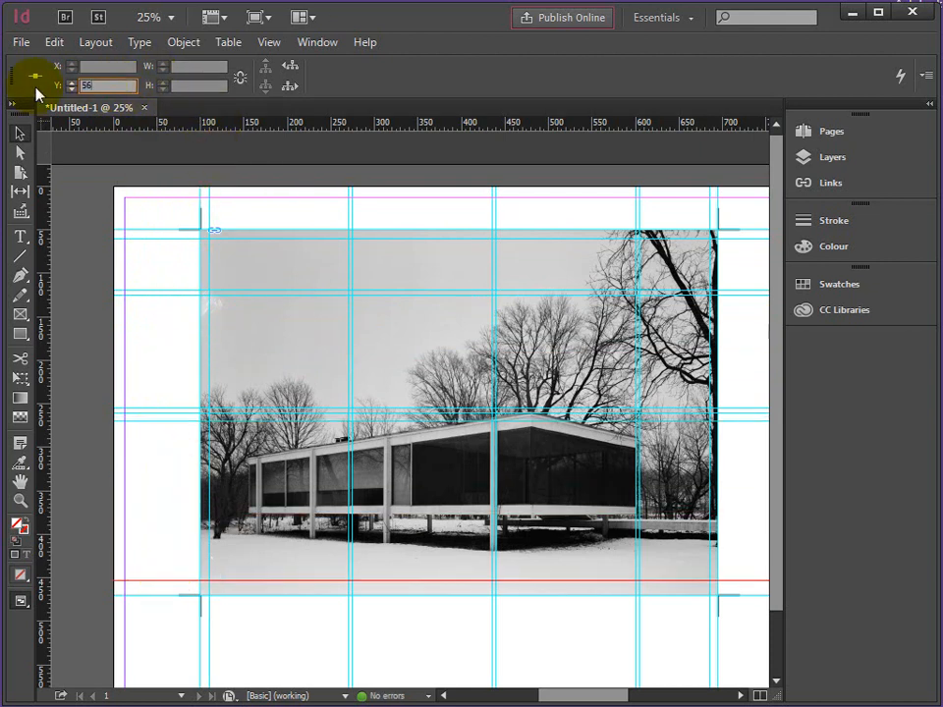
text(460)
key(Return)
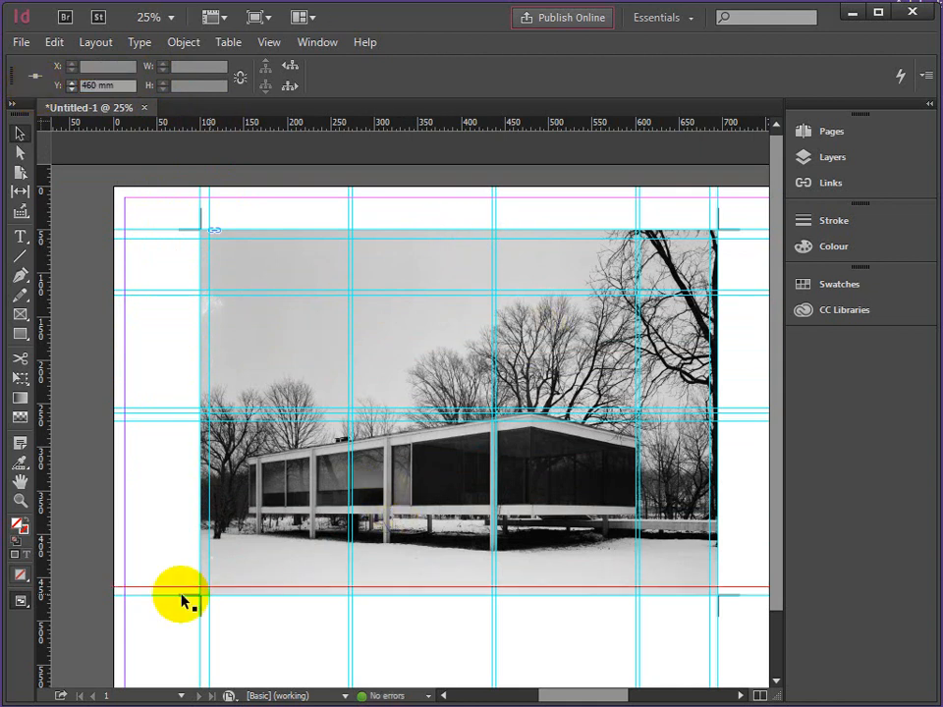
- Examine the guide grid over the photo up close, from the left edge to the house, and as a whole board
click(21, 499)
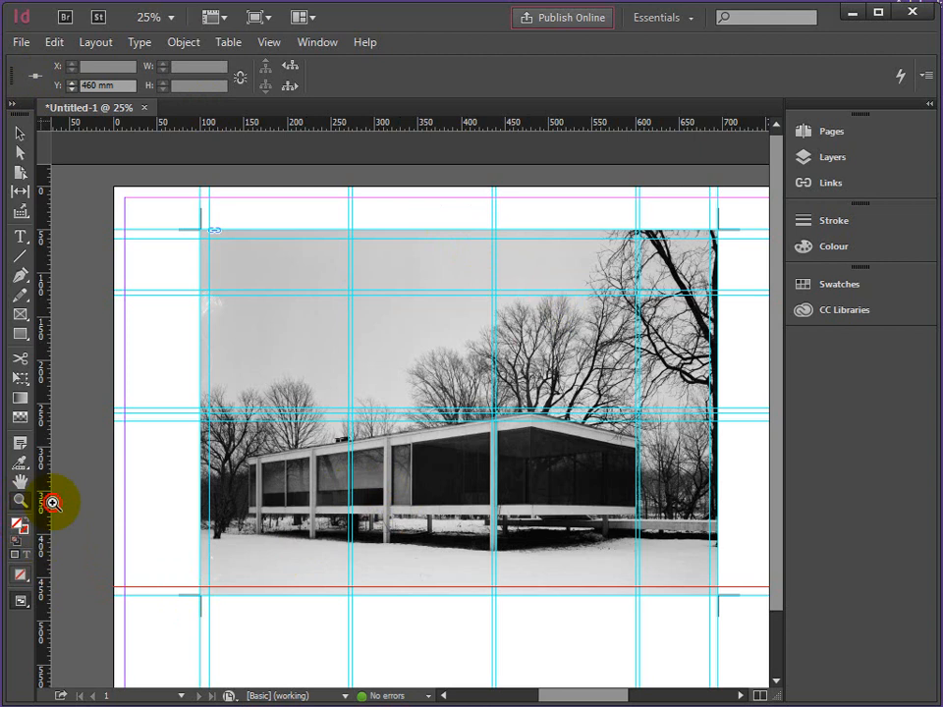
click(467, 458)
alt+click(381, 442)
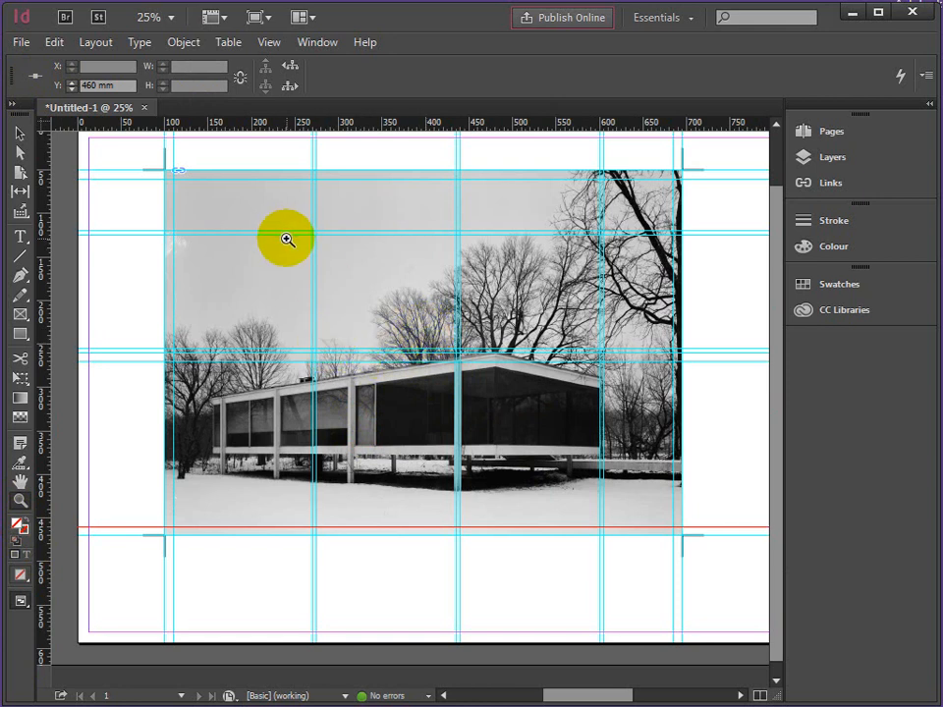
click(176, 260)
click(409, 404)
click(410, 413)
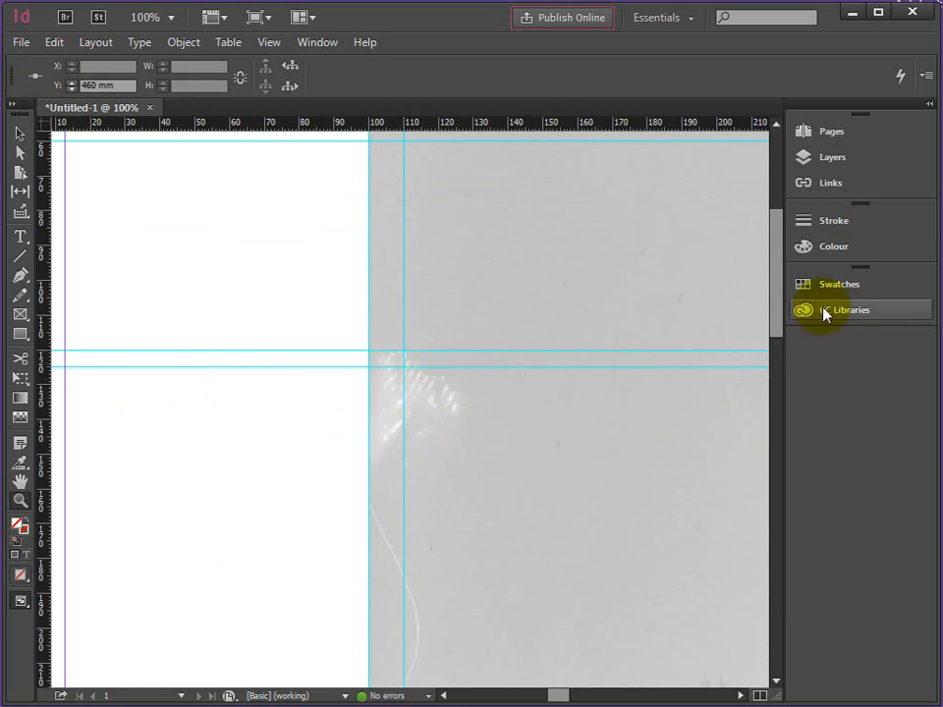
drag(775, 286, 772, 343)
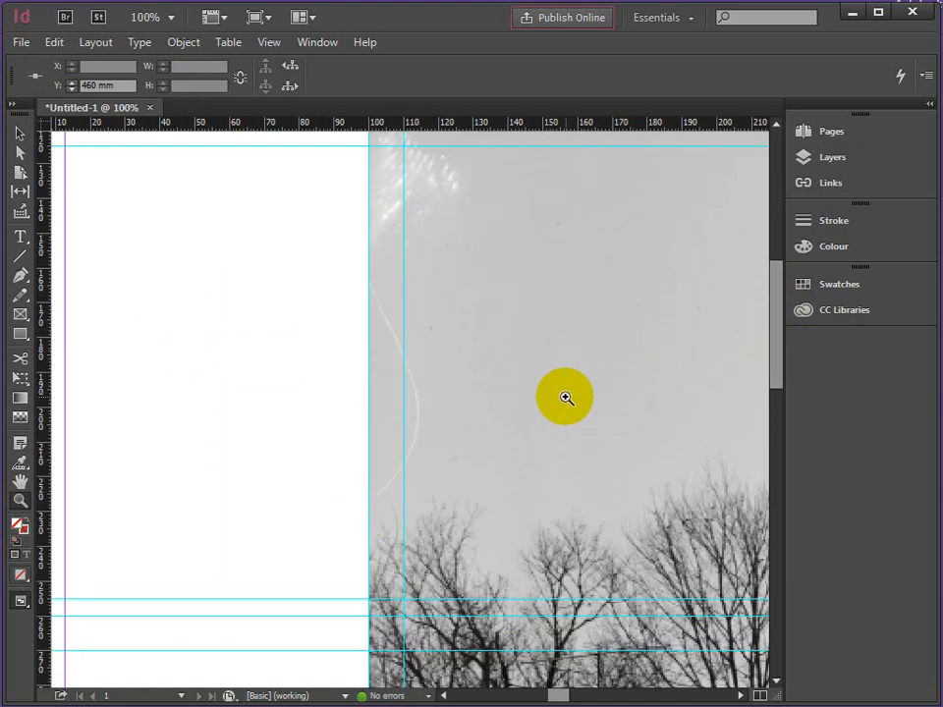
alt+click(663, 342)
alt+click(596, 361)
alt+click(532, 363)
alt+click(532, 364)
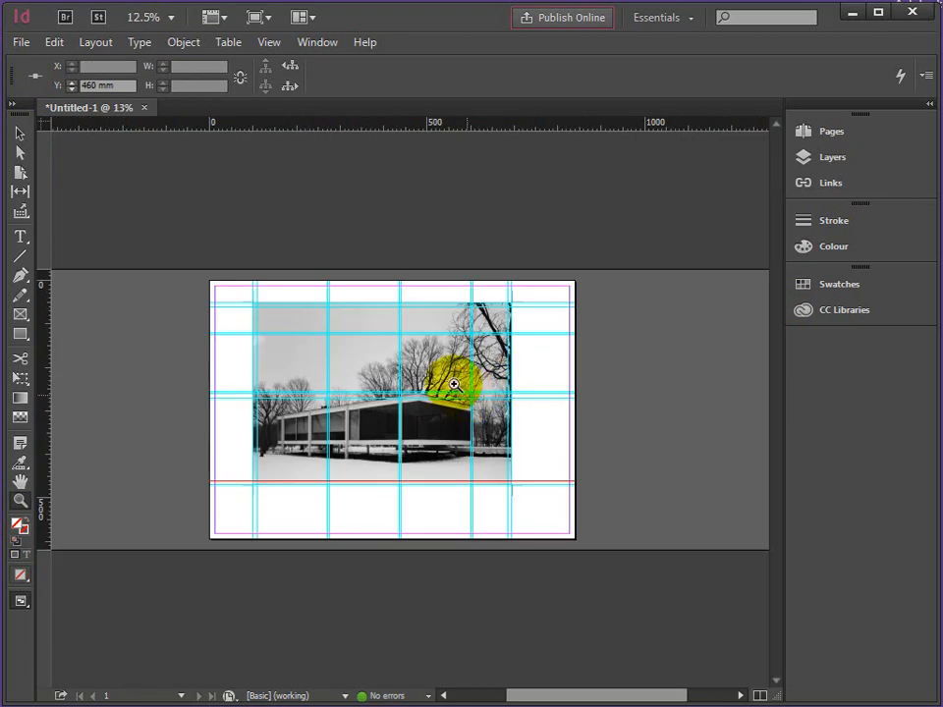
click(411, 429)
click(459, 421)
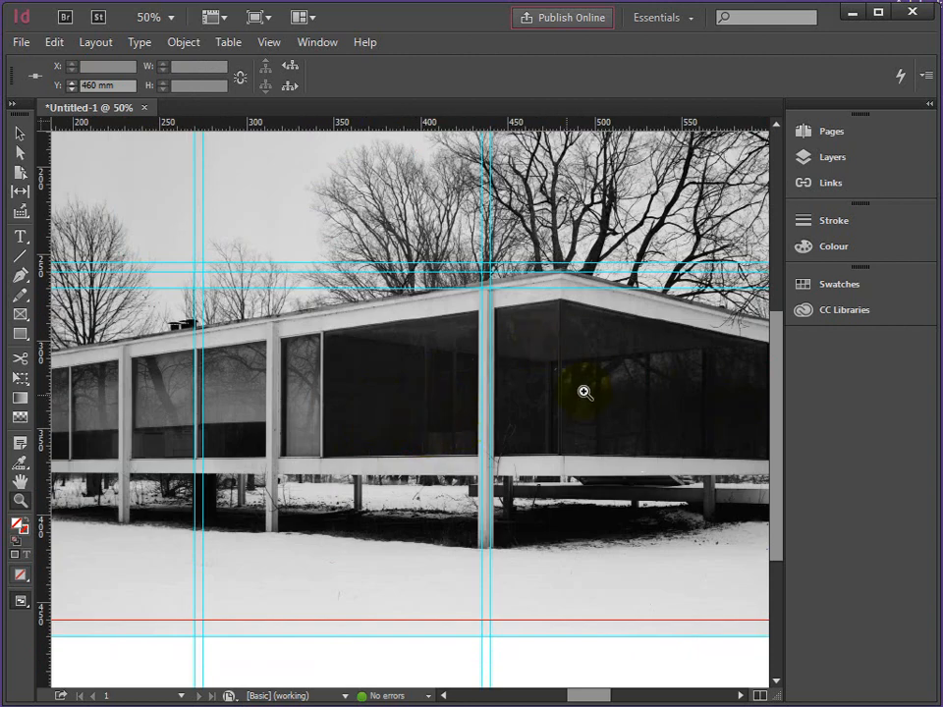
alt+click(347, 324)
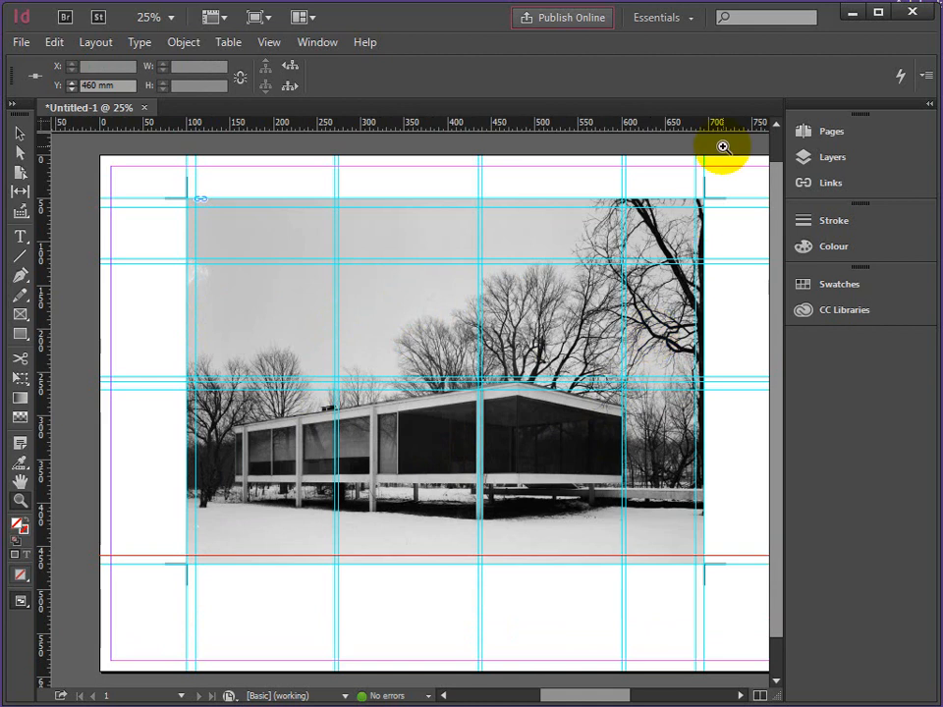
- Select the Farnsworth House photo through its entry in the BACKGOUND IMAGE layer
click(826, 164)
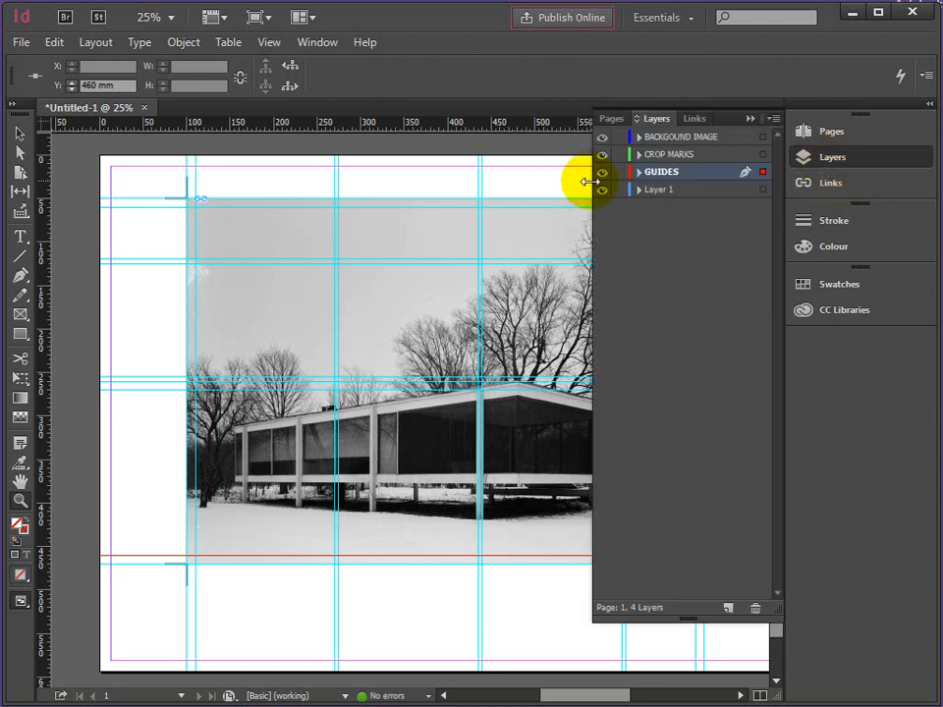
click(638, 138)
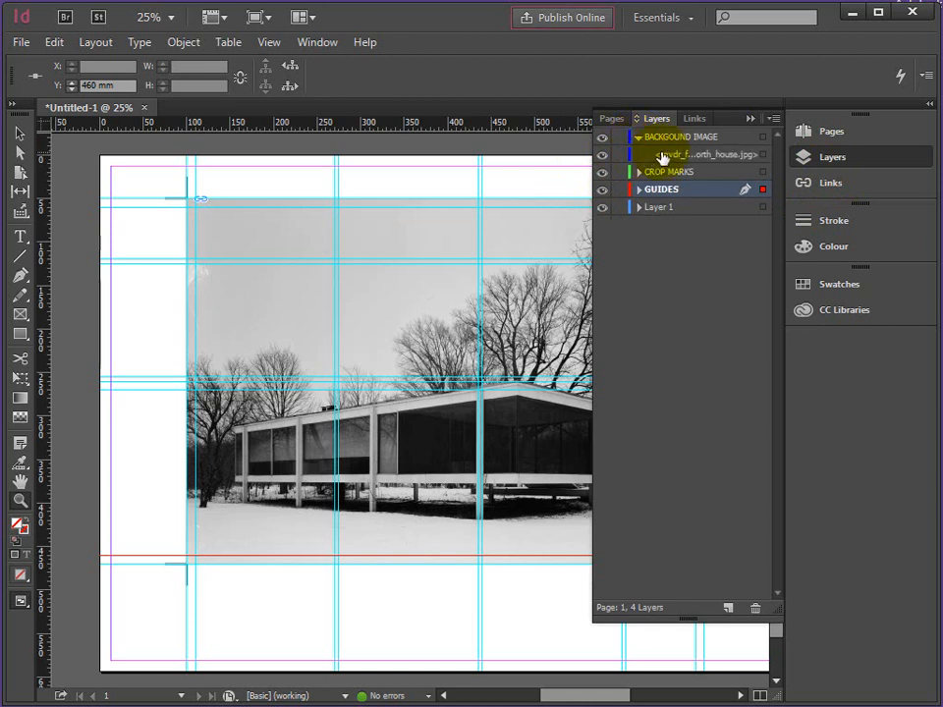
click(719, 163)
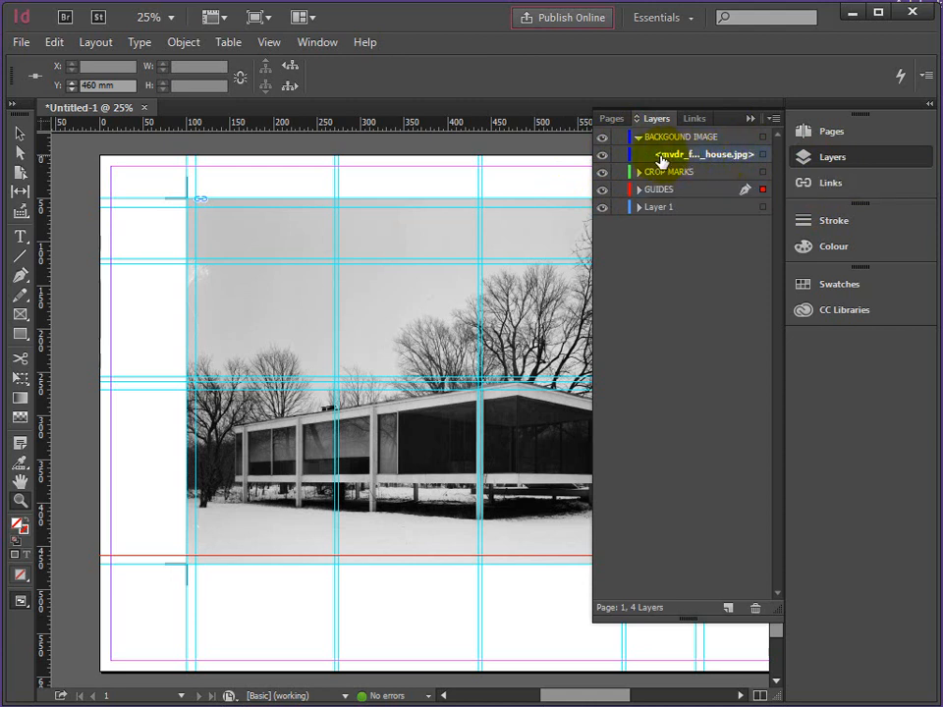
right_click(712, 163)
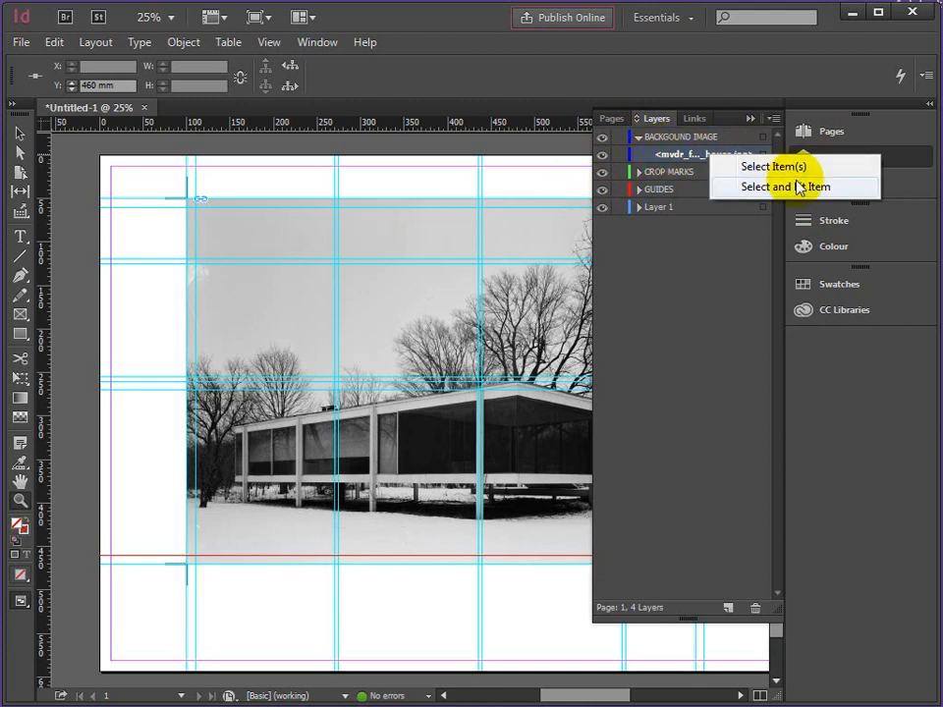
click(749, 166)
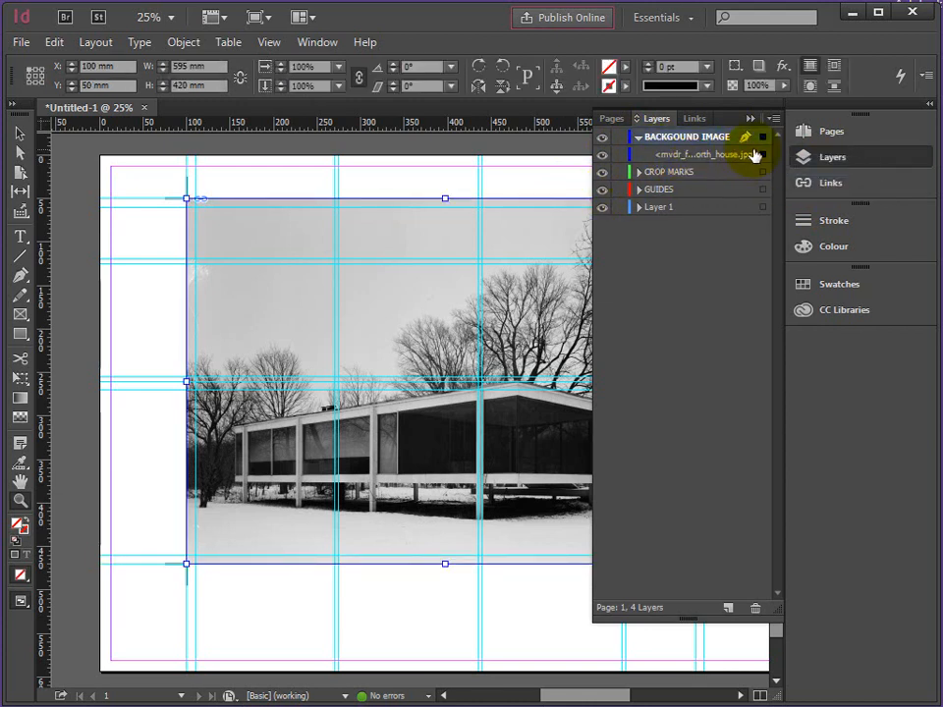
- Inspect the placed photo's link information, such as its colour space, resolution and dimensions, and return to the layer list
click(809, 187)
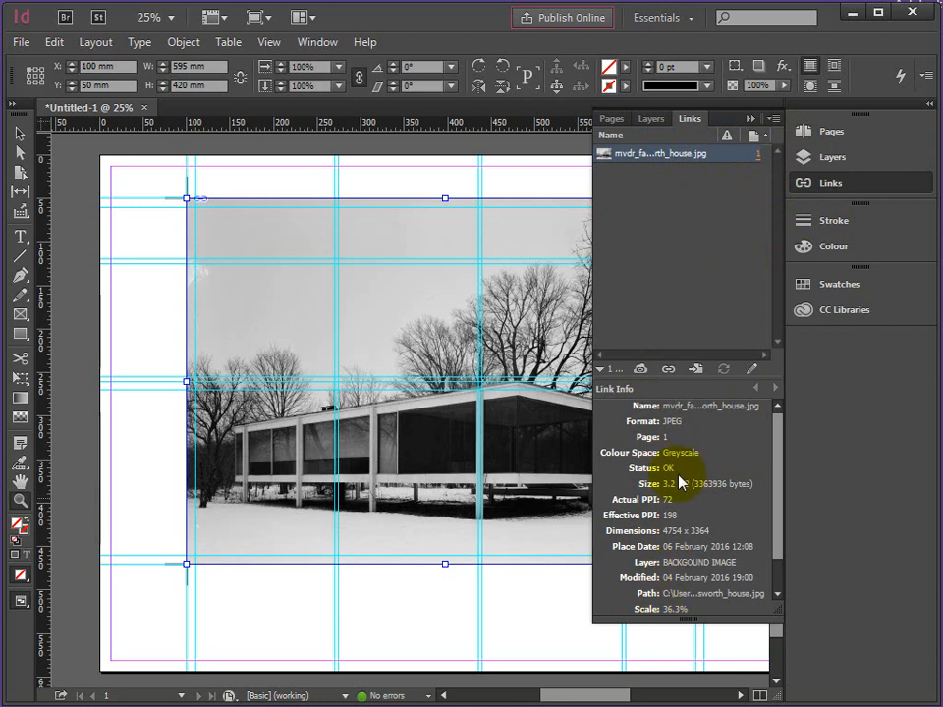
drag(778, 488, 785, 424)
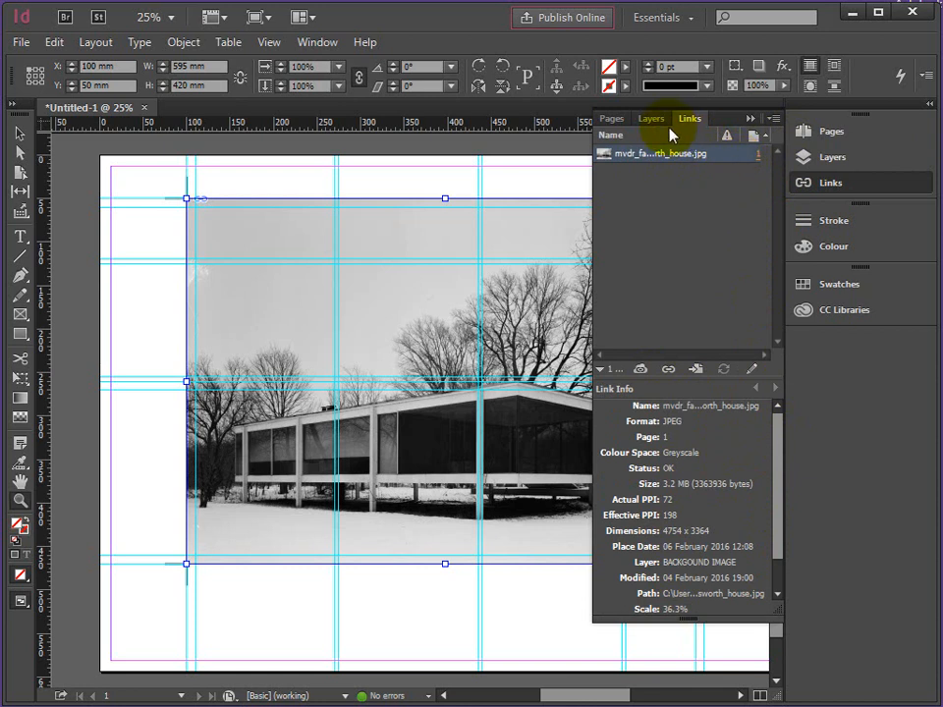
click(601, 368)
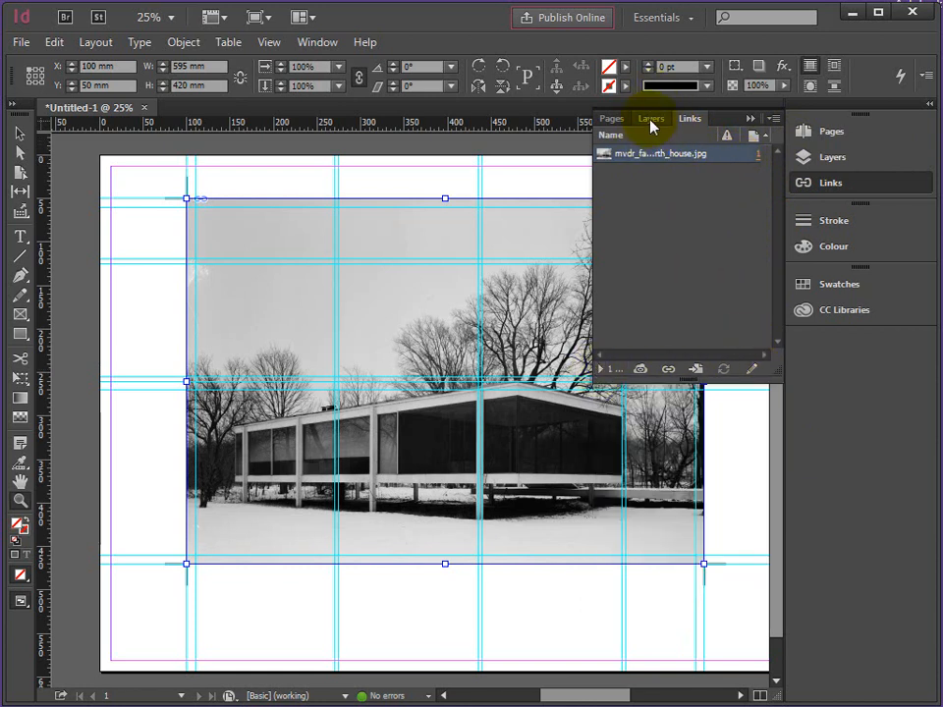
click(651, 119)
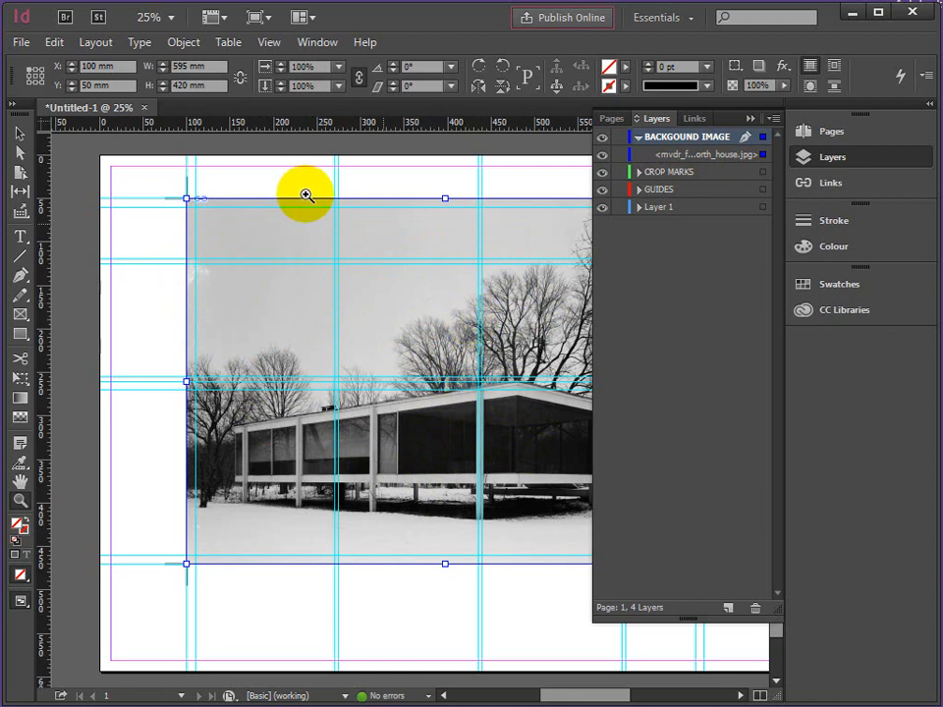
- Replace the selected photo by placing mvdr_farnsworth_house_adjusted.jpg in its frame
click(23, 45)
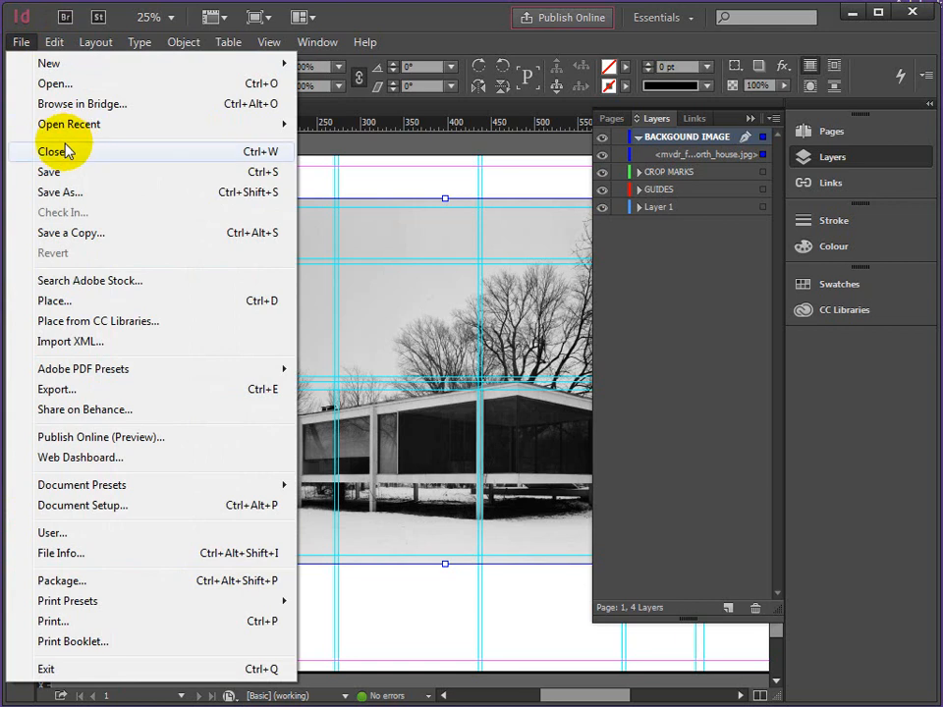
click(54, 303)
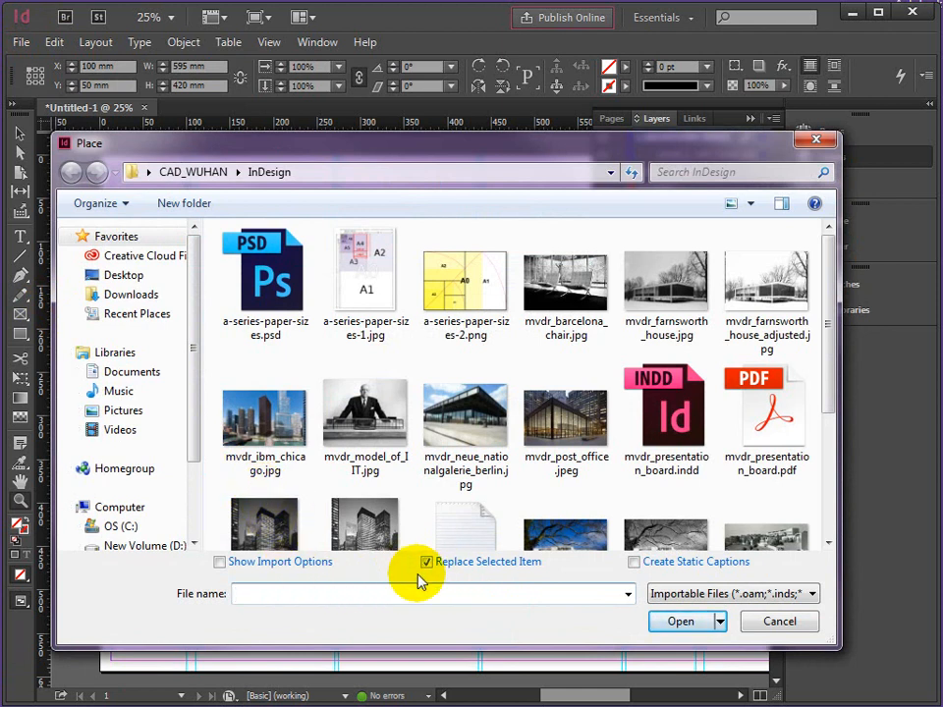
click(765, 286)
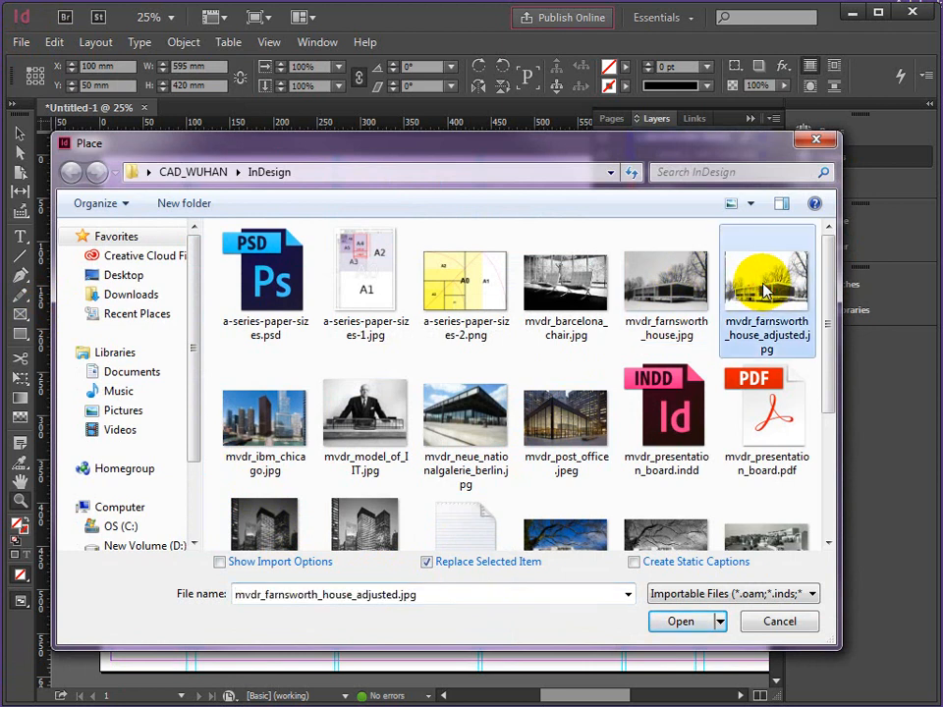
click(679, 623)
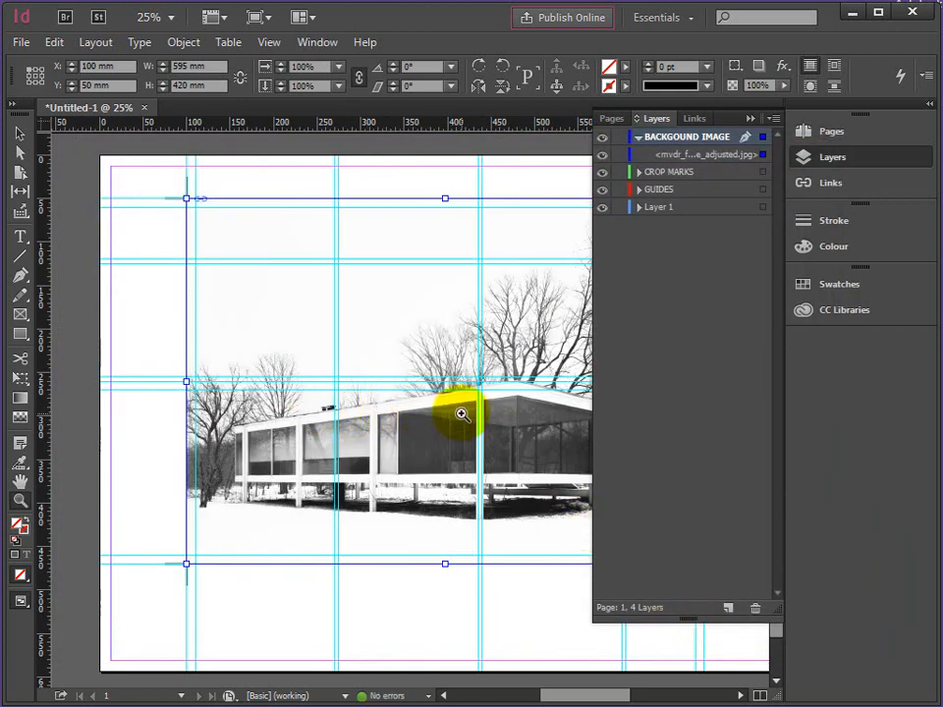
- Create a new layer above the BACKGOUND IMAGE layer
alt+click(507, 388)
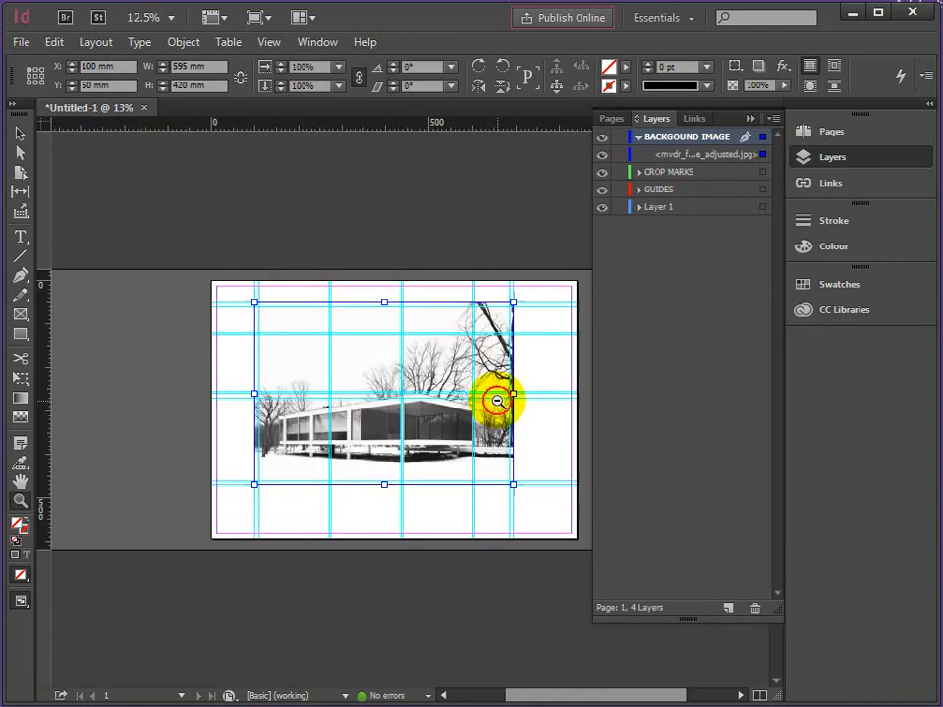
click(499, 398)
key(v)
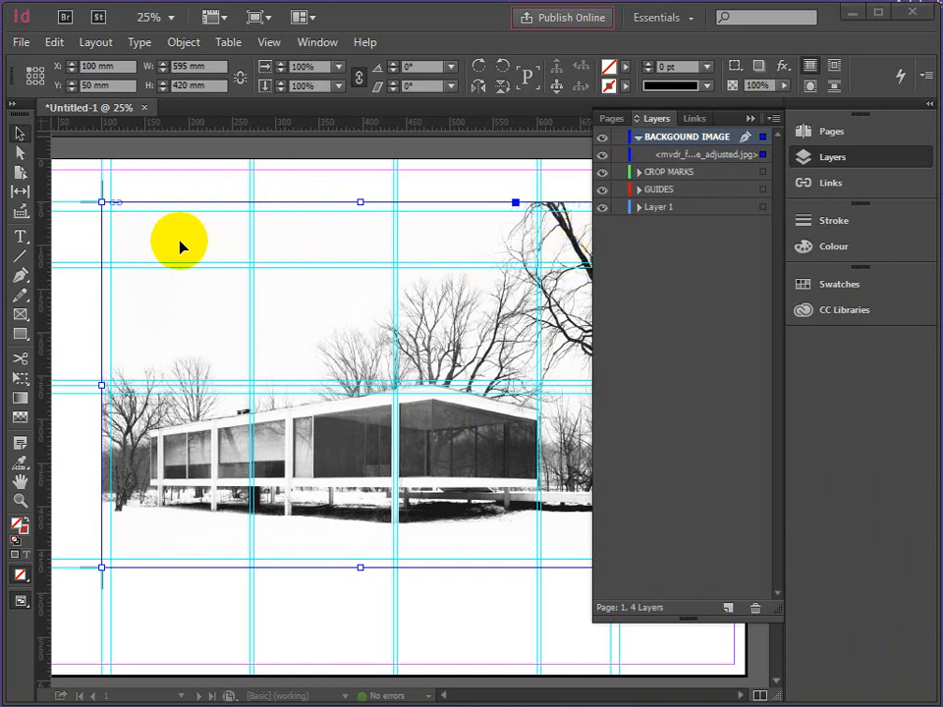
click(727, 610)
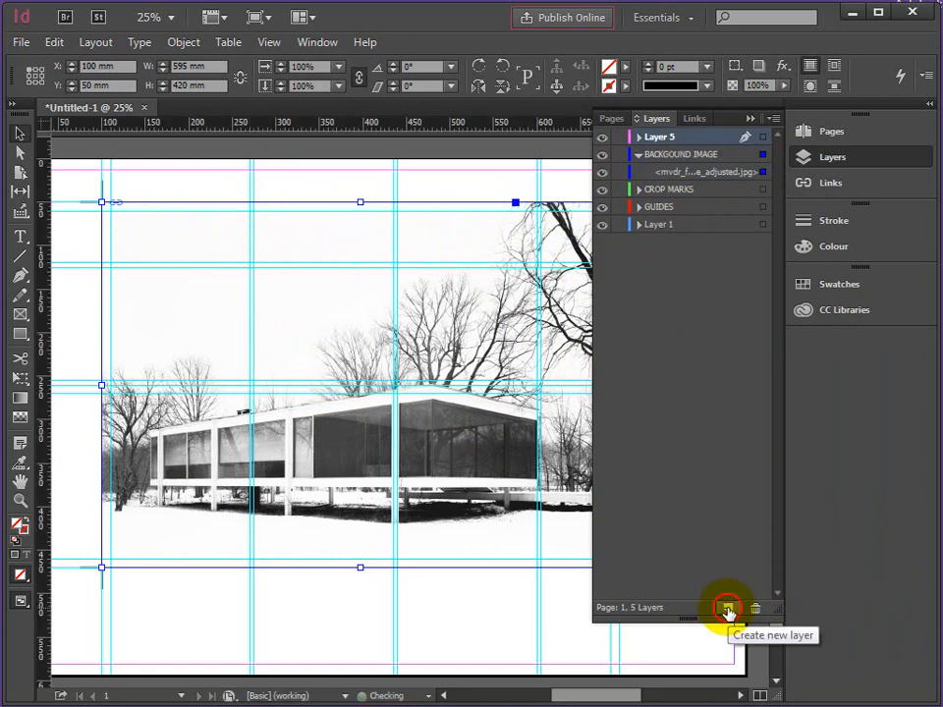
- Rename the newly created layer as THUMBNAILS
double_click(660, 138)
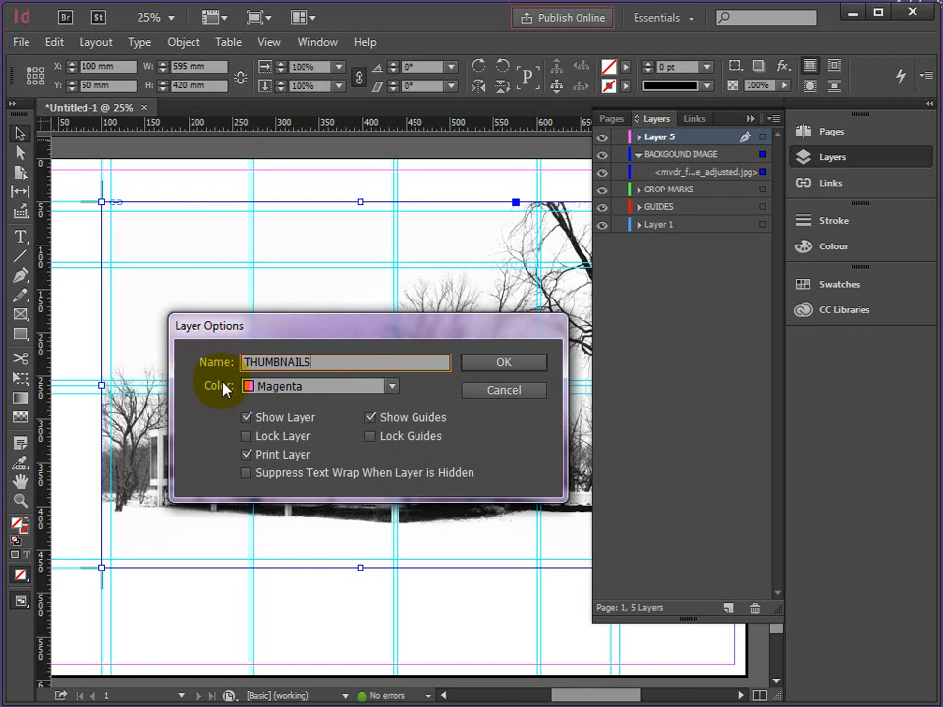
click(504, 365)
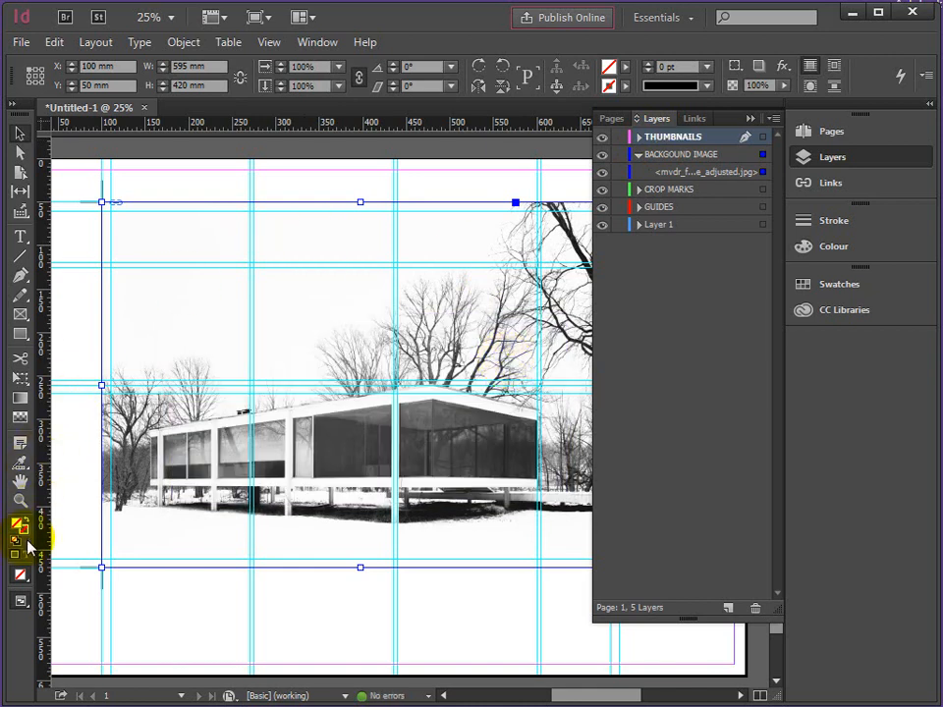
- Collapse the layer list and deselect the background photo, with the board's upper-left crop mark area in view
click(30, 486)
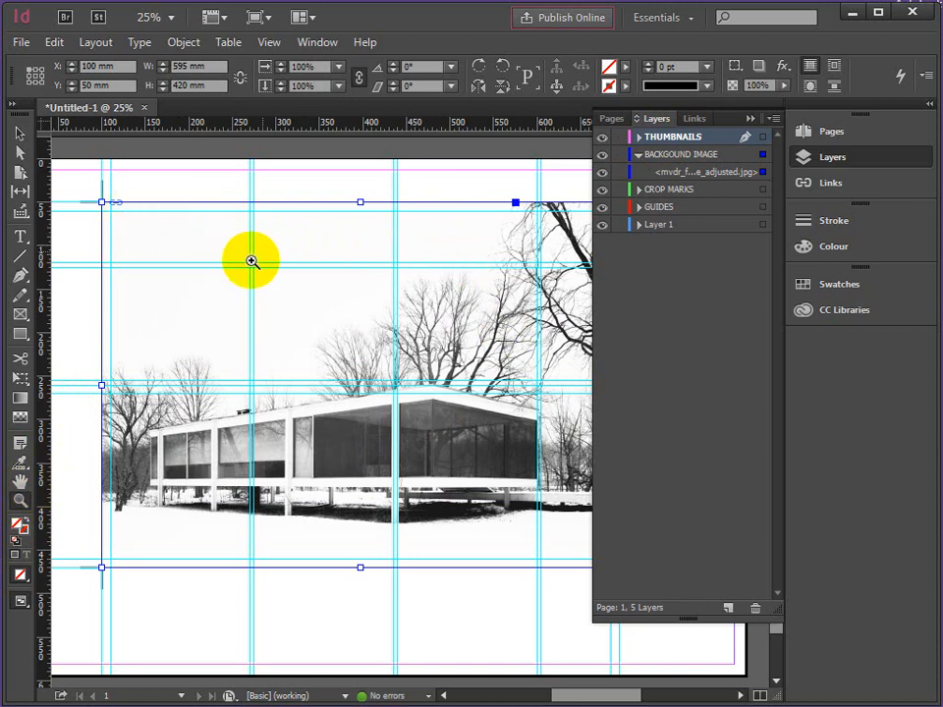
click(182, 260)
click(399, 370)
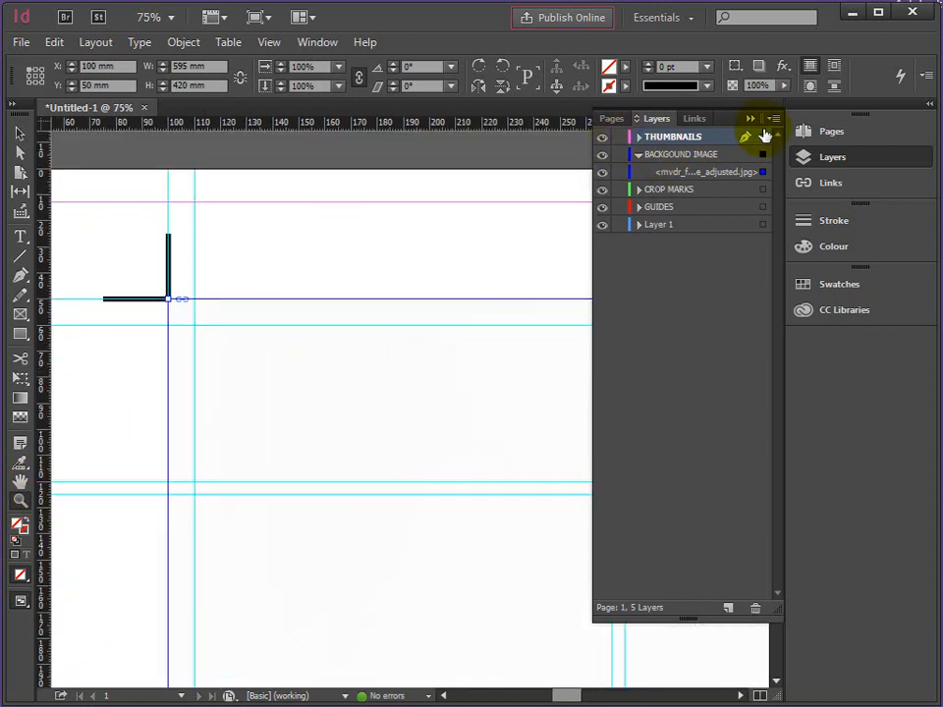
click(750, 121)
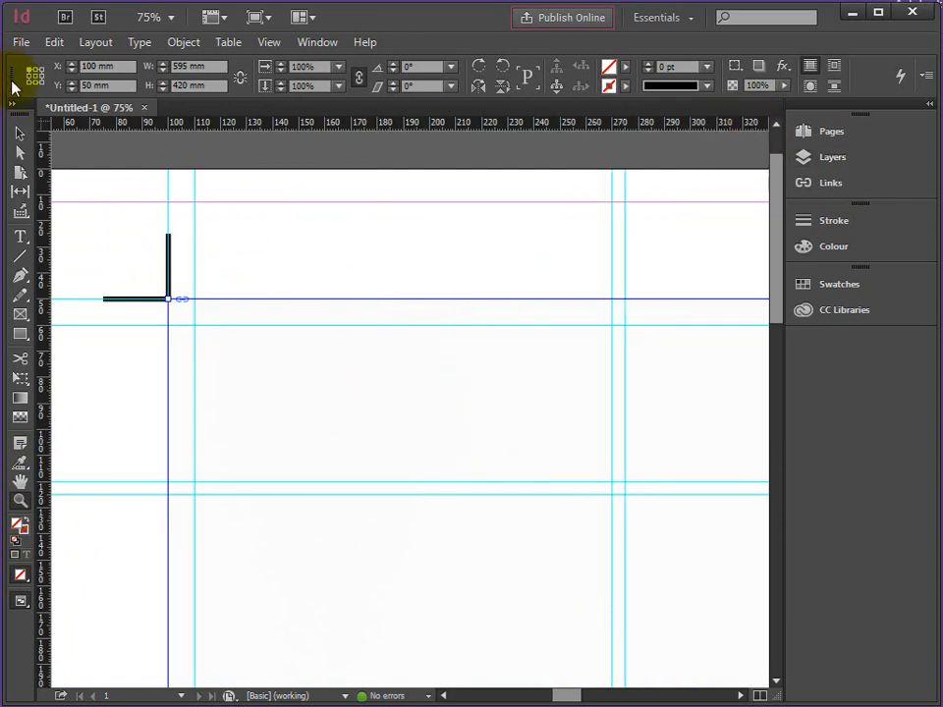
click(21, 134)
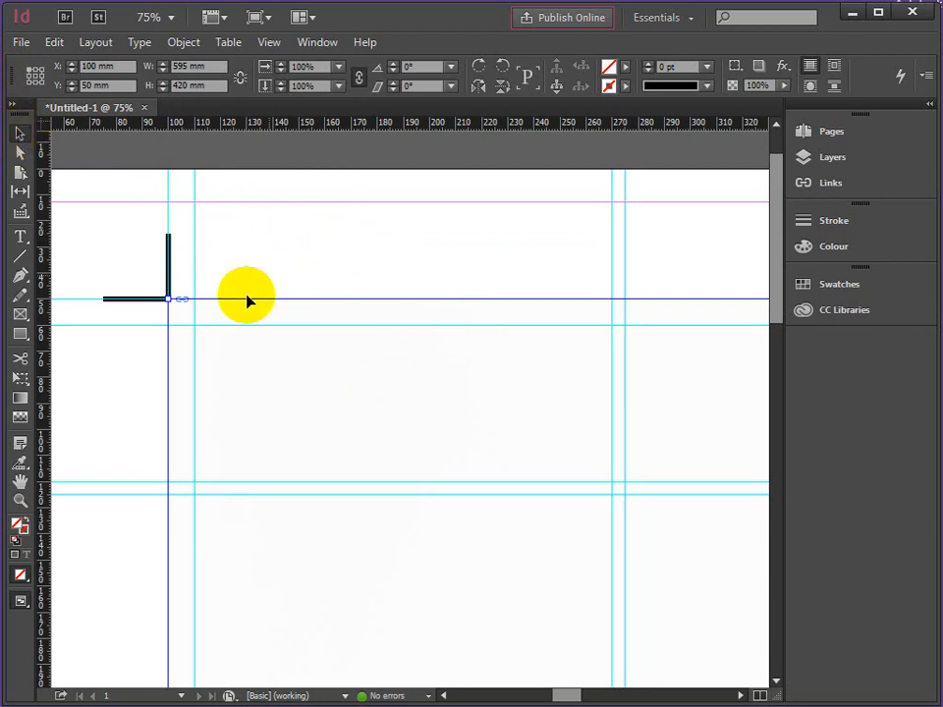
click(369, 246)
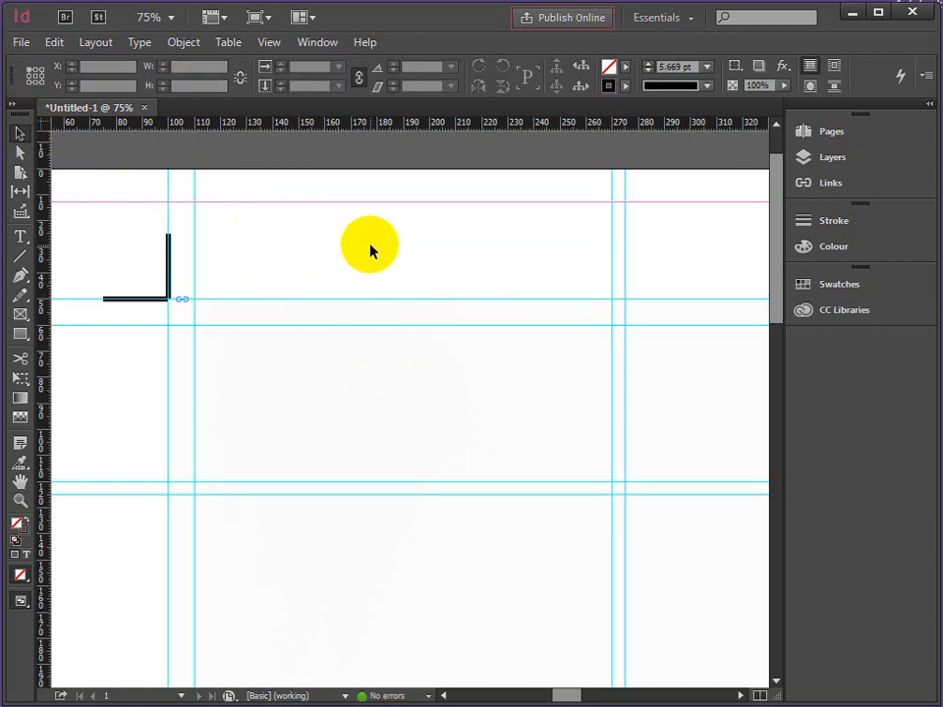
- Place mvdr_weissenhof.jpg without replacing the selected item, starting at the 110 mm and 60 mm guide intersection, about 82 mm wide
click(55, 43)
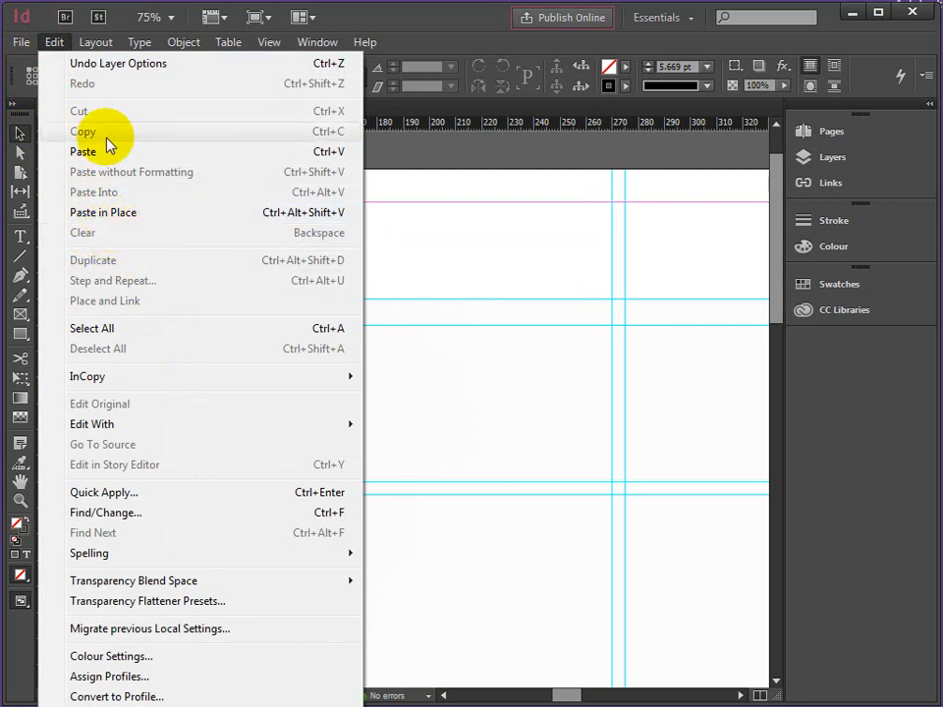
mouse_move(21, 45)
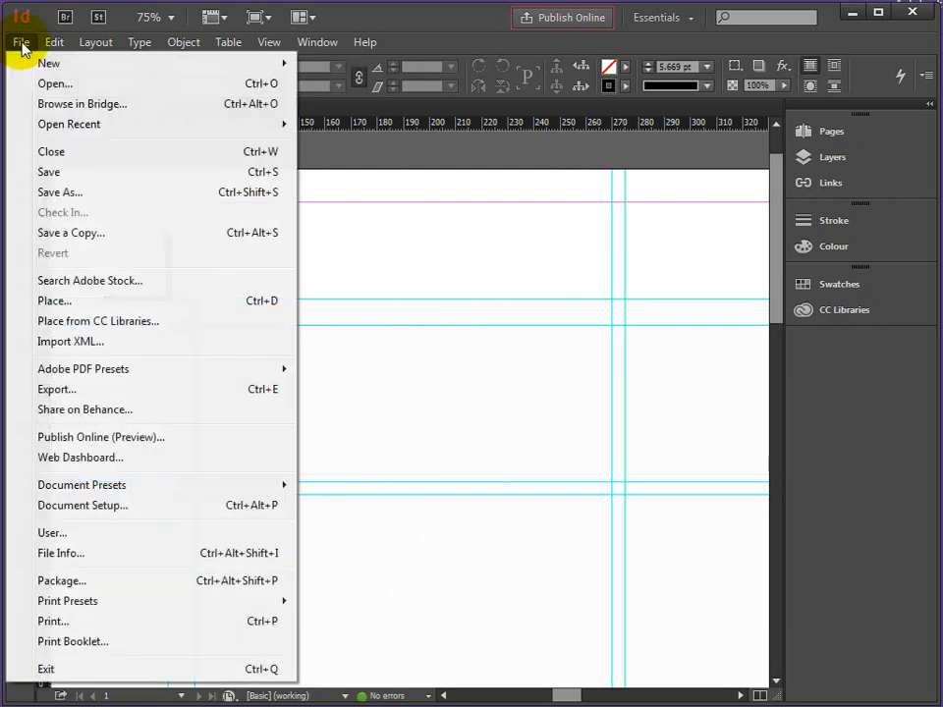
click(54, 304)
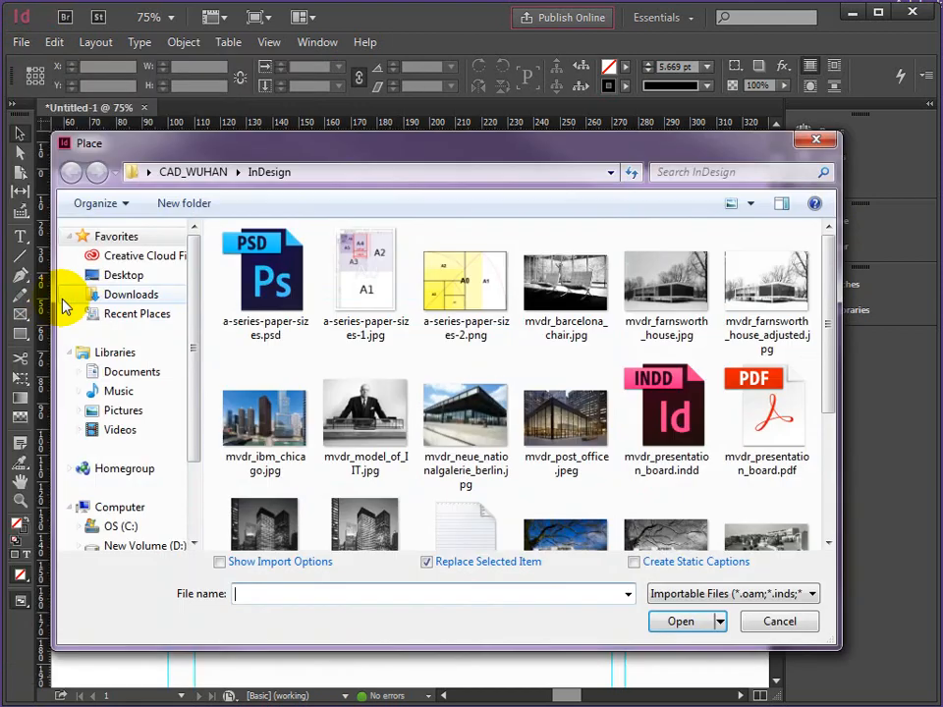
drag(828, 309, 828, 429)
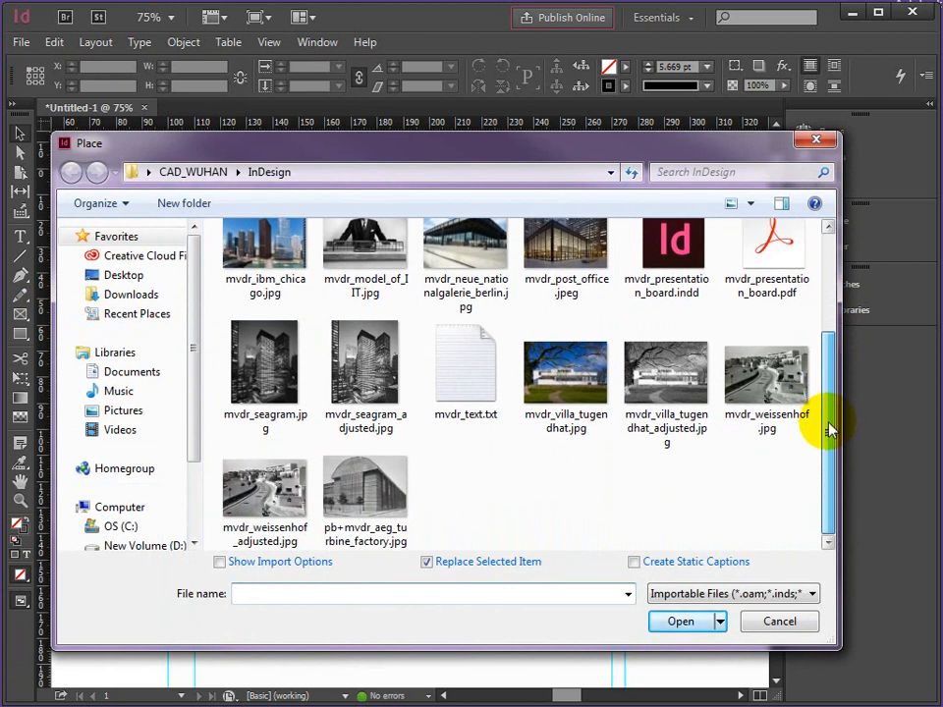
click(765, 371)
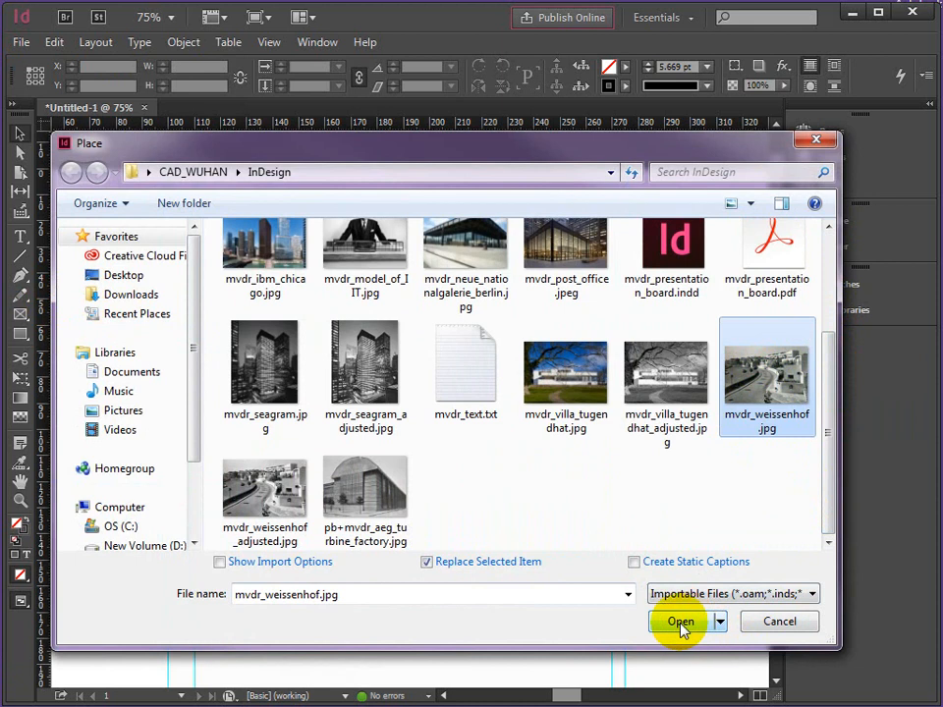
click(427, 564)
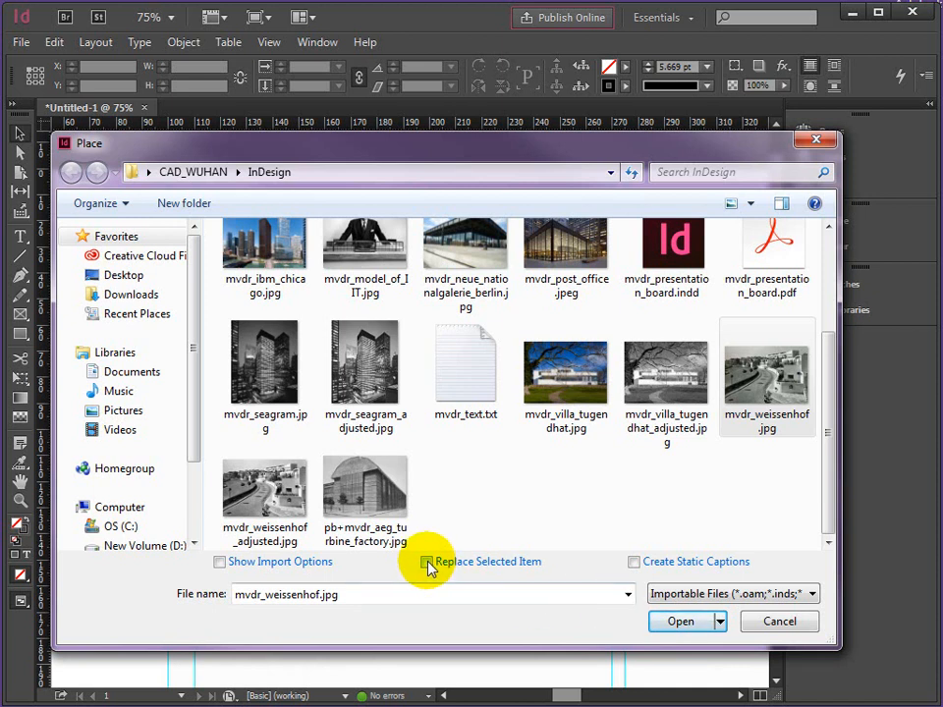
click(681, 622)
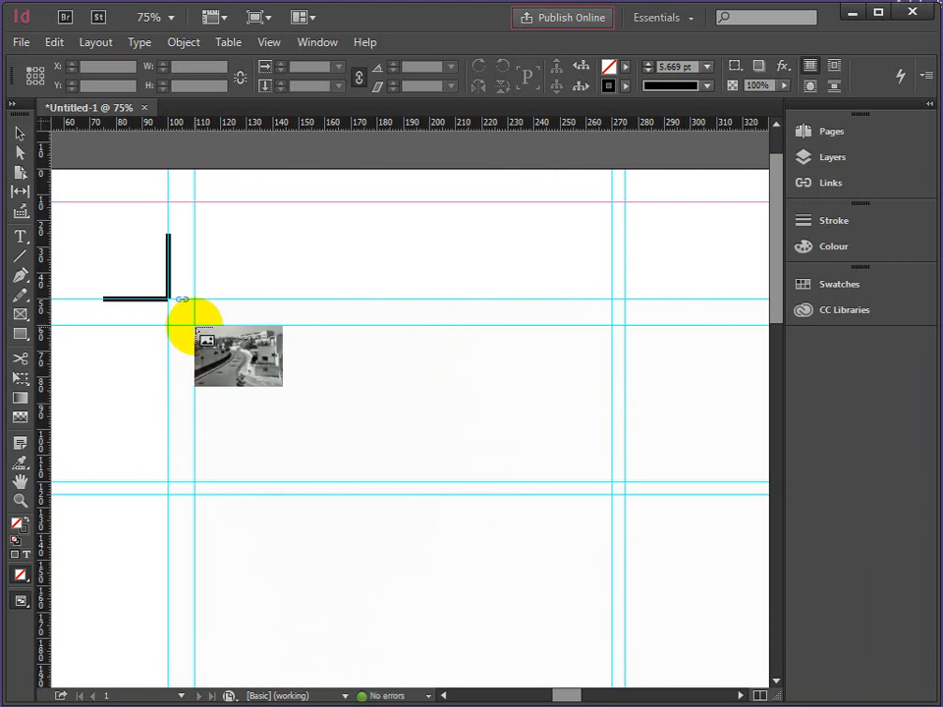
drag(196, 326, 424, 496)
drag(437, 503, 407, 495)
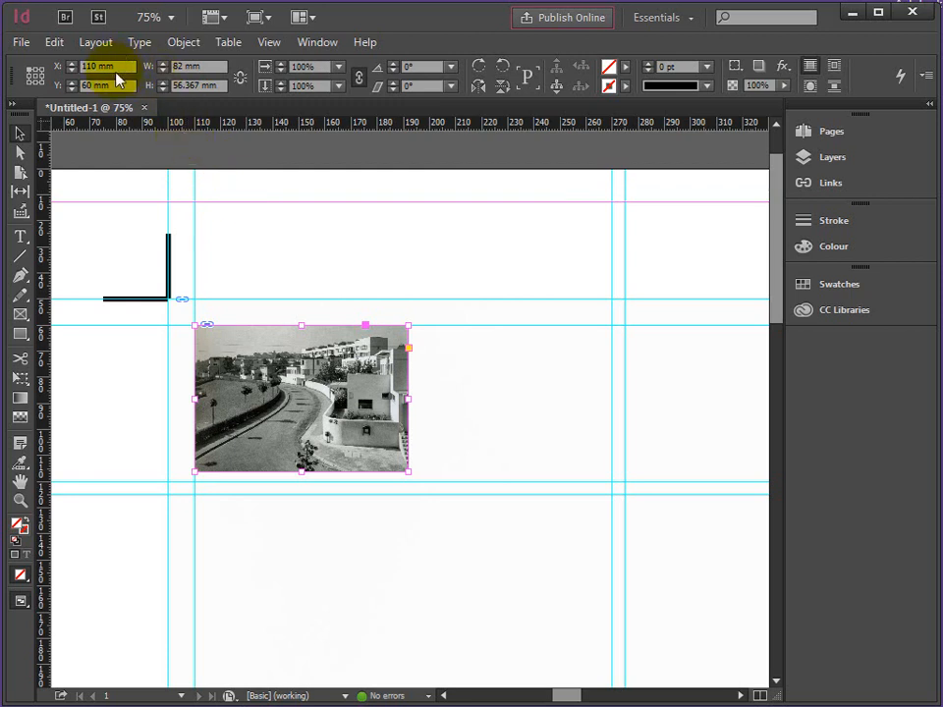
- Set the Weissenhof image frame's width to 80 mm and its height to 60 mm
click(183, 65)
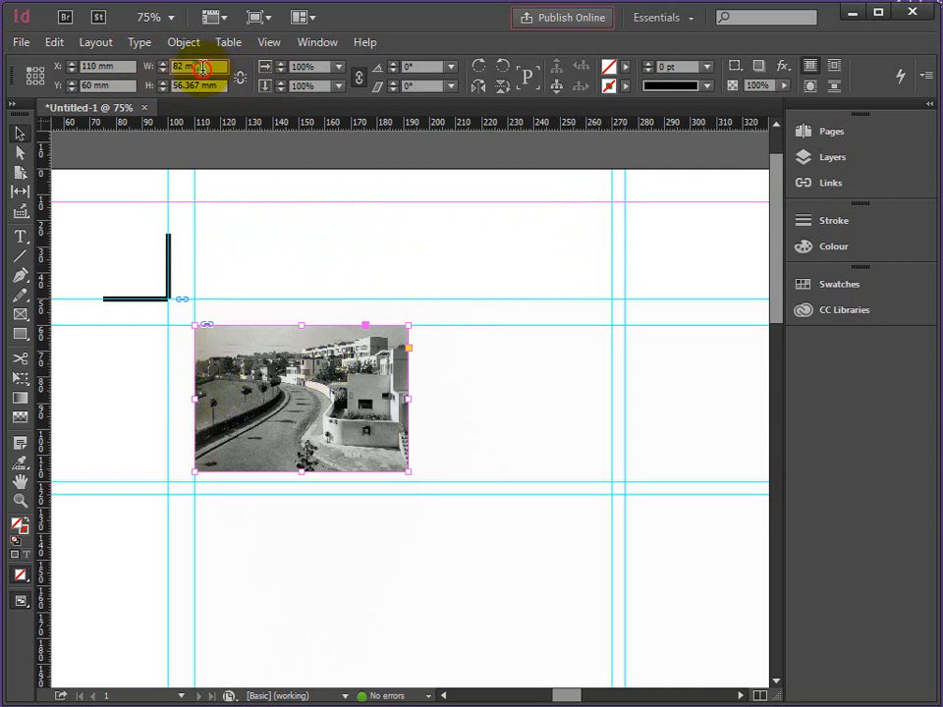
click(207, 67)
text(80)
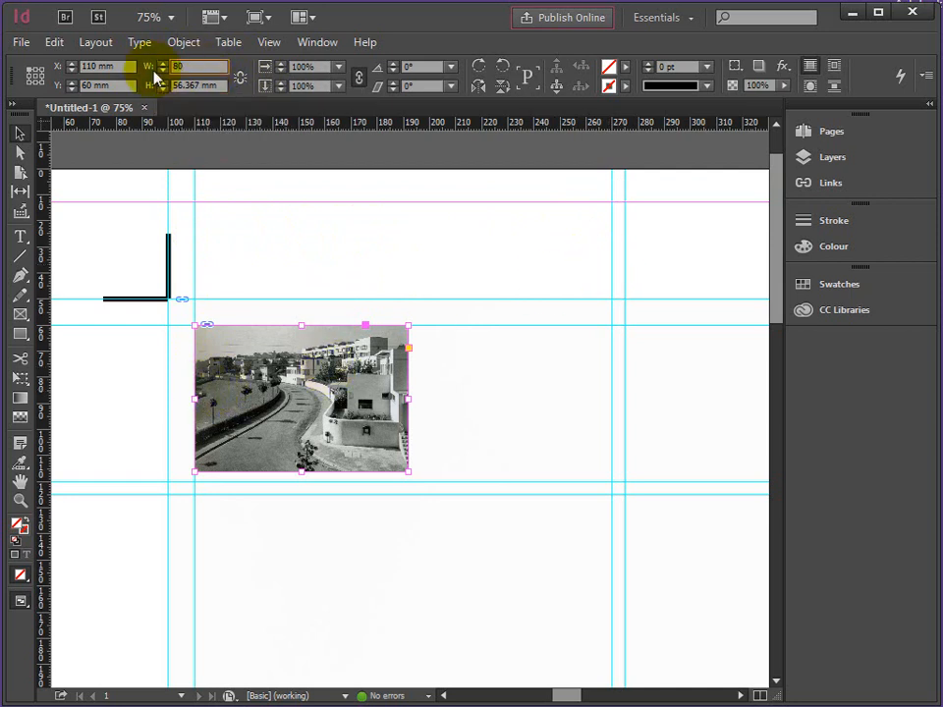
key(Return)
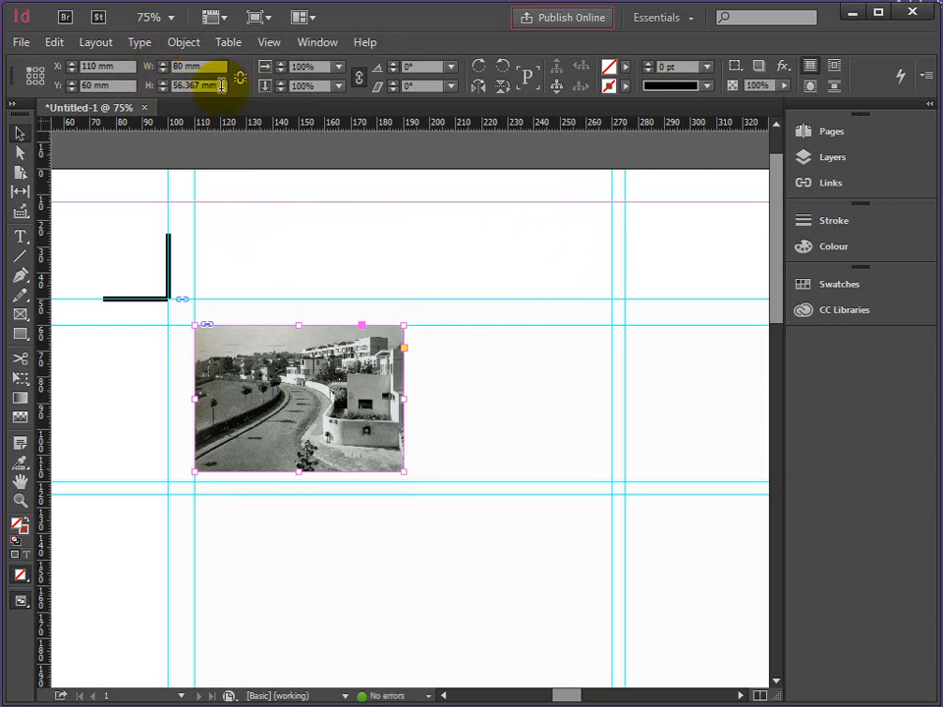
text(60)
key(Return)
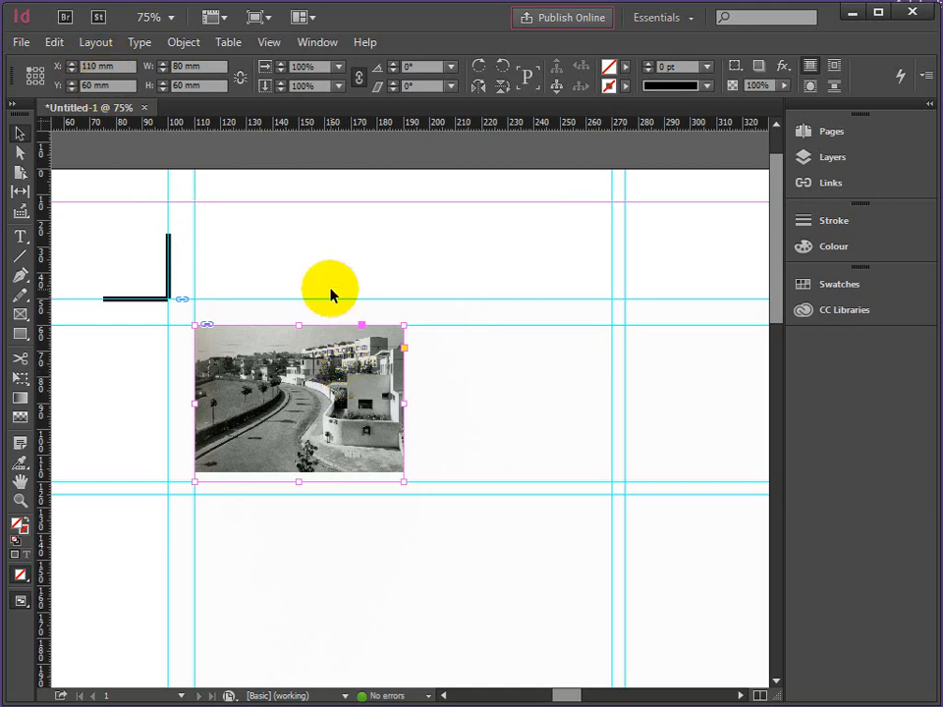
- Enlarge the Weissenhof photo inside its frame to about 95 by 65 mm so that it covers the frame
click(20, 153)
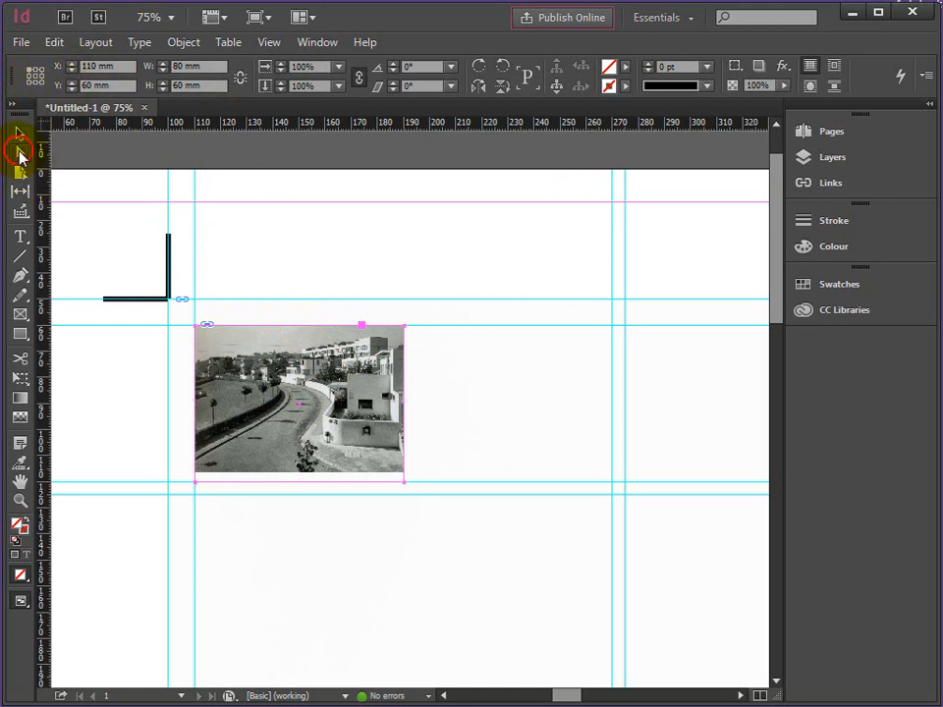
click(292, 402)
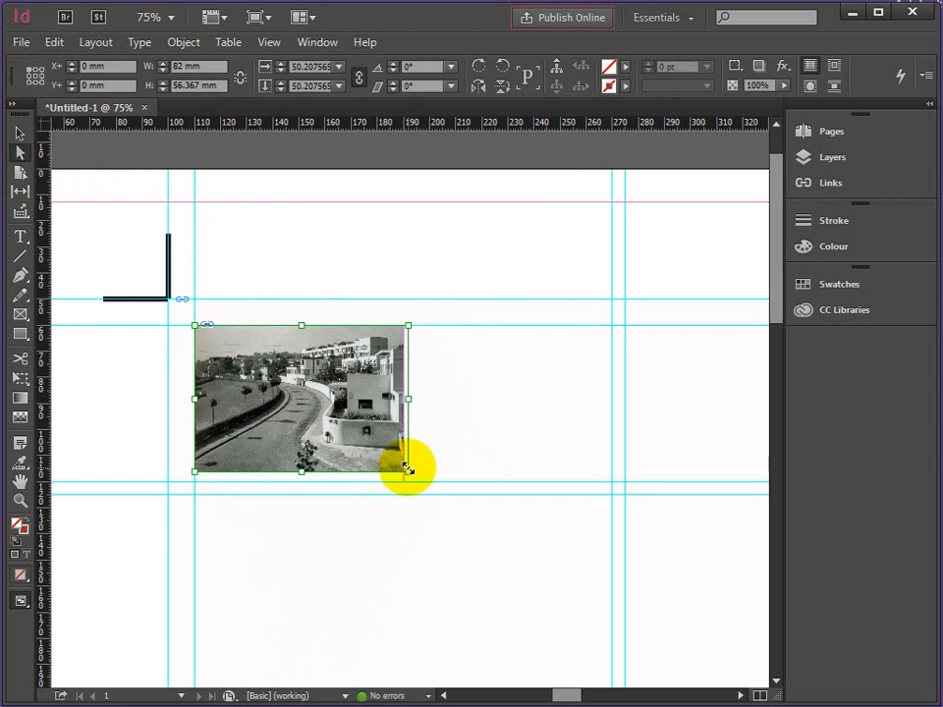
drag(408, 473, 428, 499)
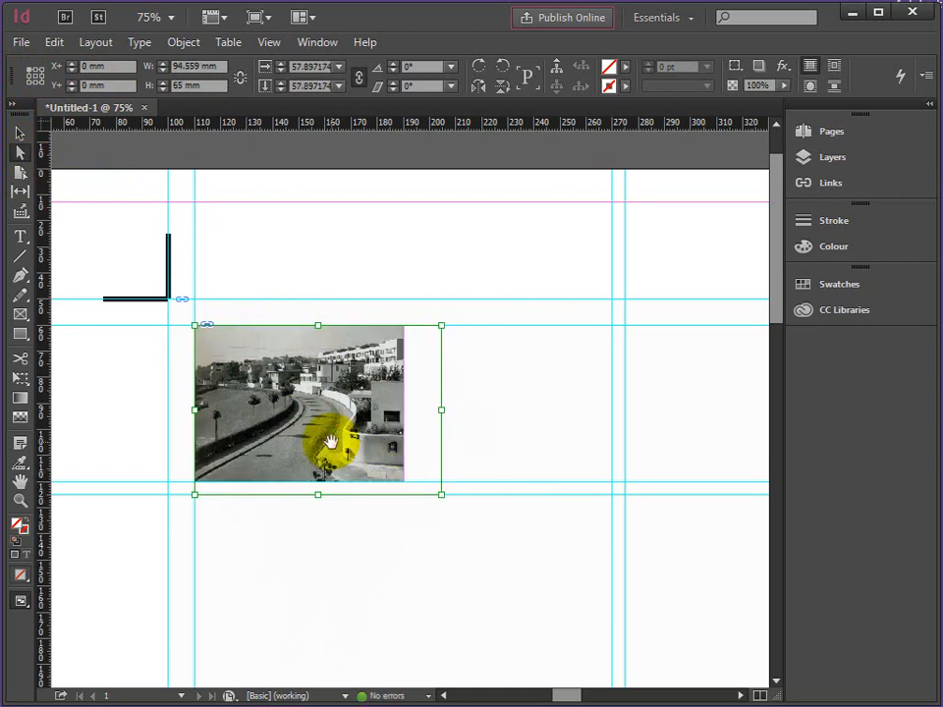
- Reposition the Weissenhof photo inside its frame to an offset of -13 mm horizontally and -3 mm vertically, and deselect it
mouse_move(305, 424)
mouse_down()
mouse_move(283, 421)
mouse_move(303, 424)
mouse_up()
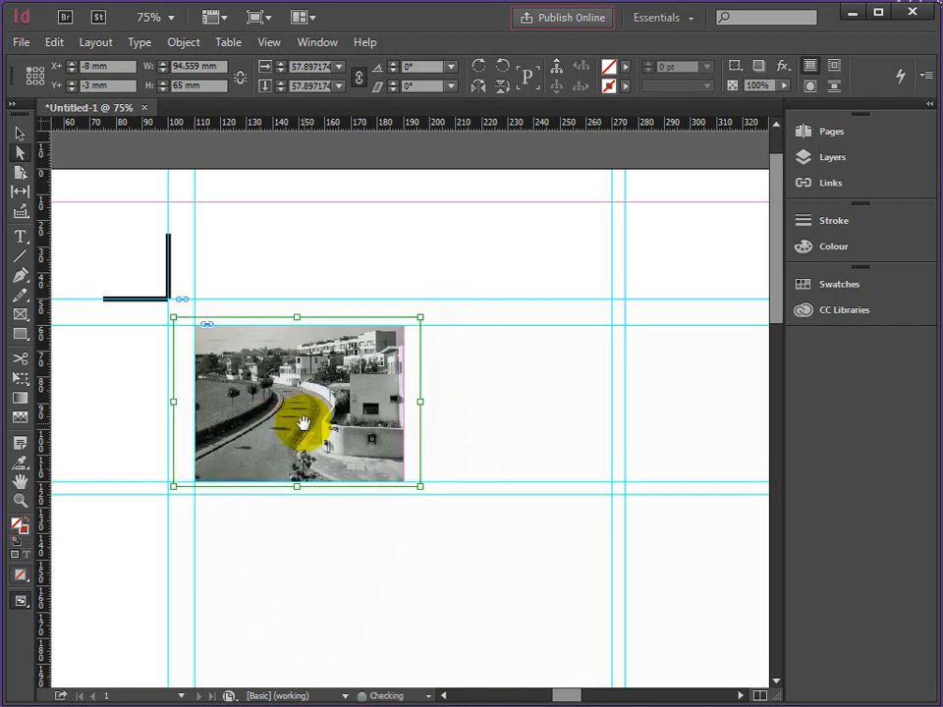
key(Right)
key(Left)
key(Left)
key(Left)
key(Left)
key(Left)
key(Left)
key(Left)
key(Left)
key(Right)
key(Right)
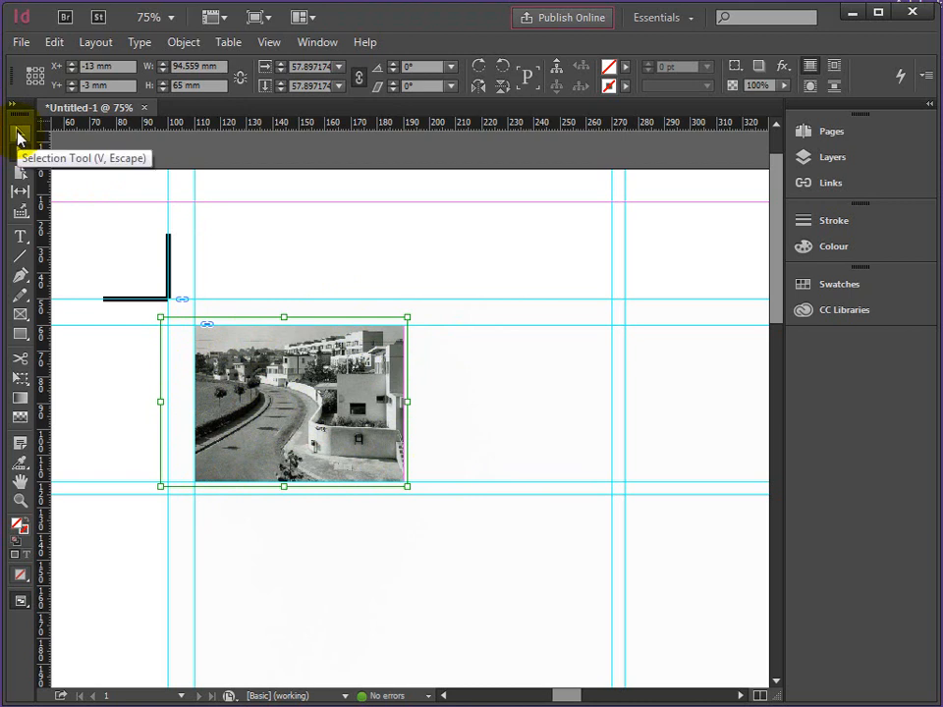
click(410, 255)
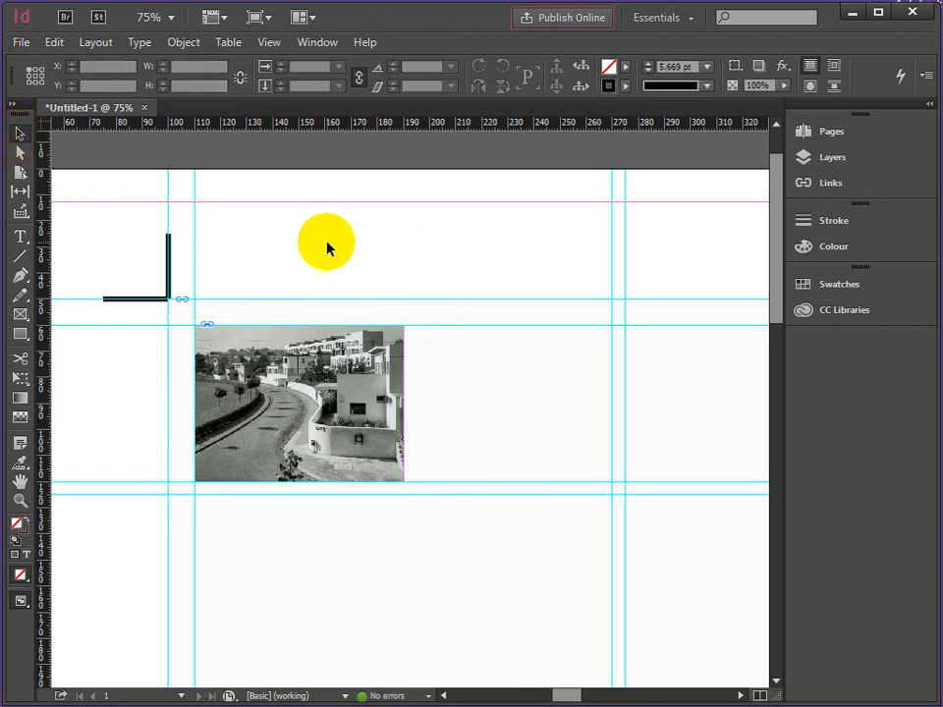
- Place mvdr_barcelona_chair.jpg directly beside the Weissenhof thumbnail, starting at its upper-right corner, about 95 by 63 mm
click(21, 43)
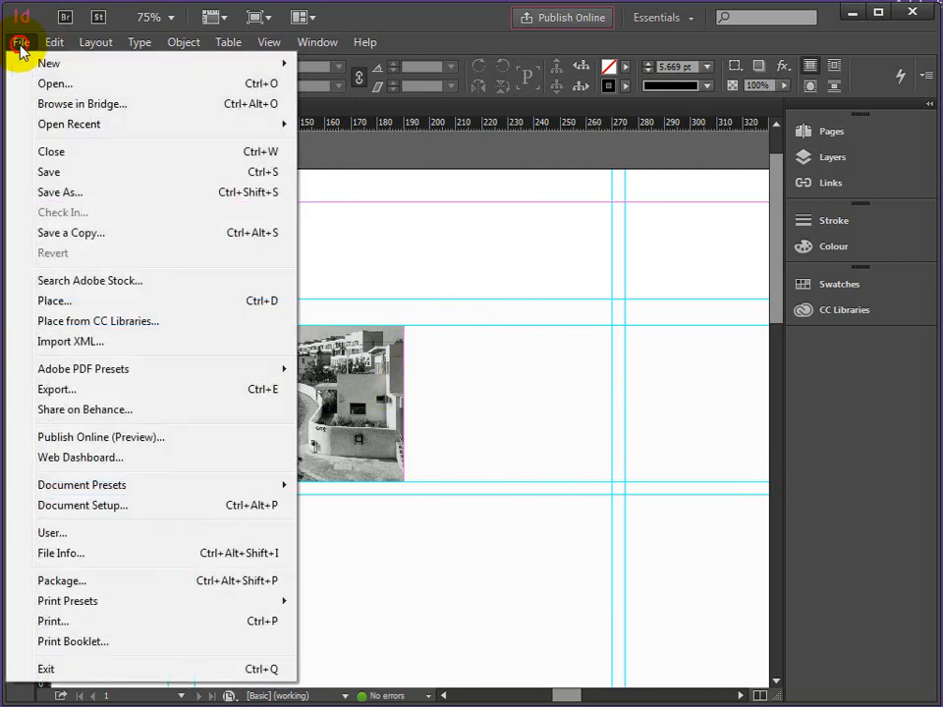
click(49, 299)
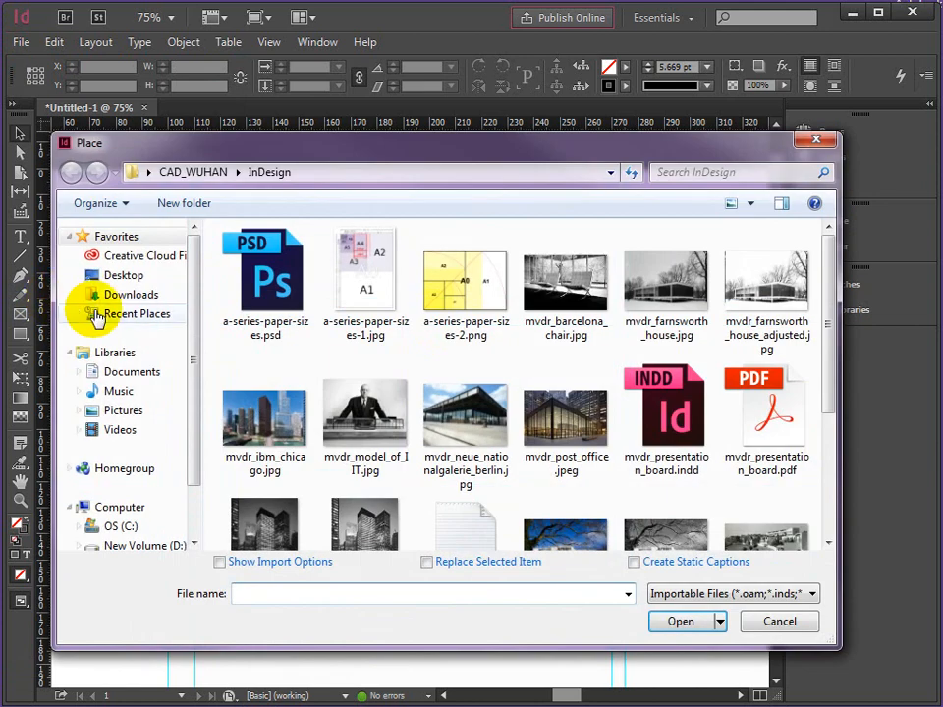
mouse_move(824, 379)
mouse_down()
mouse_move(828, 484)
mouse_move(825, 372)
mouse_move(825, 487)
mouse_move(826, 382)
mouse_up()
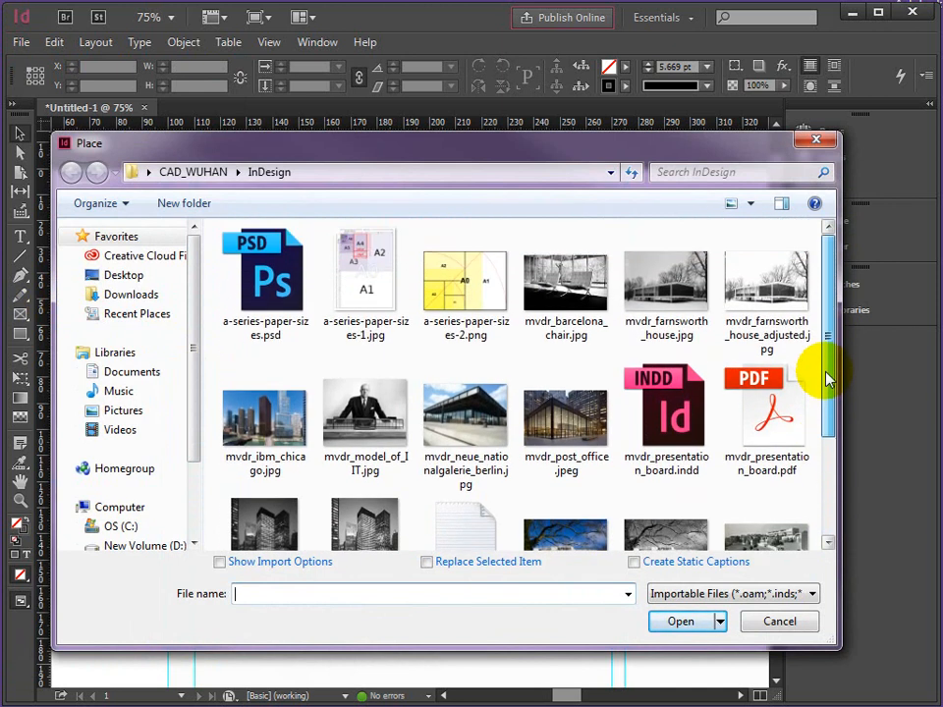
click(565, 283)
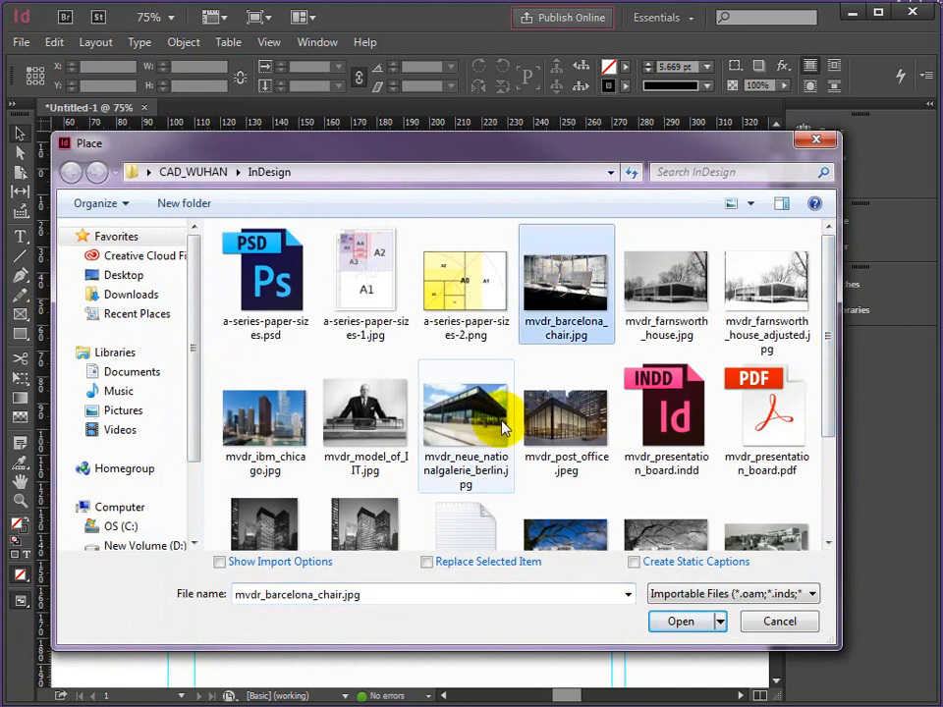
click(682, 622)
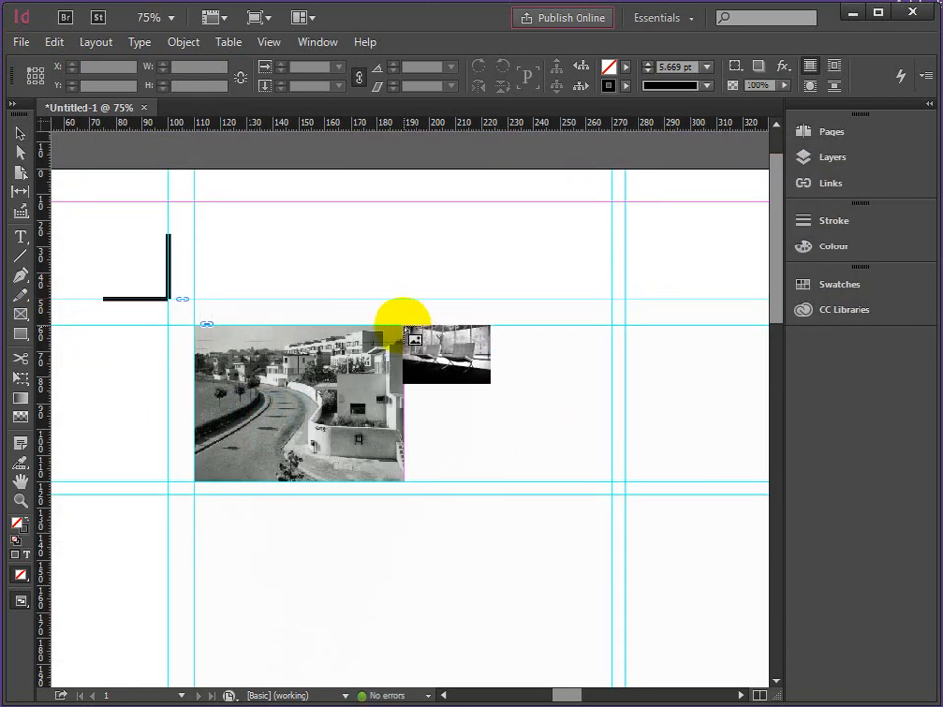
drag(403, 325, 651, 543)
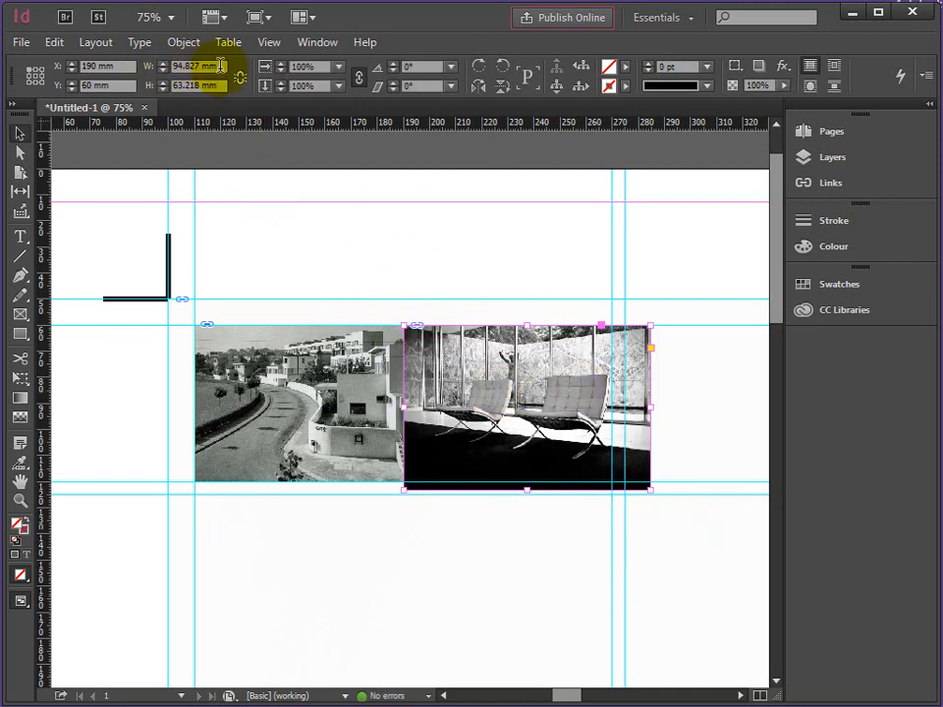
- Set the Barcelona chair image frame's width to 80 mm and its height to 60 mm
click(149, 69)
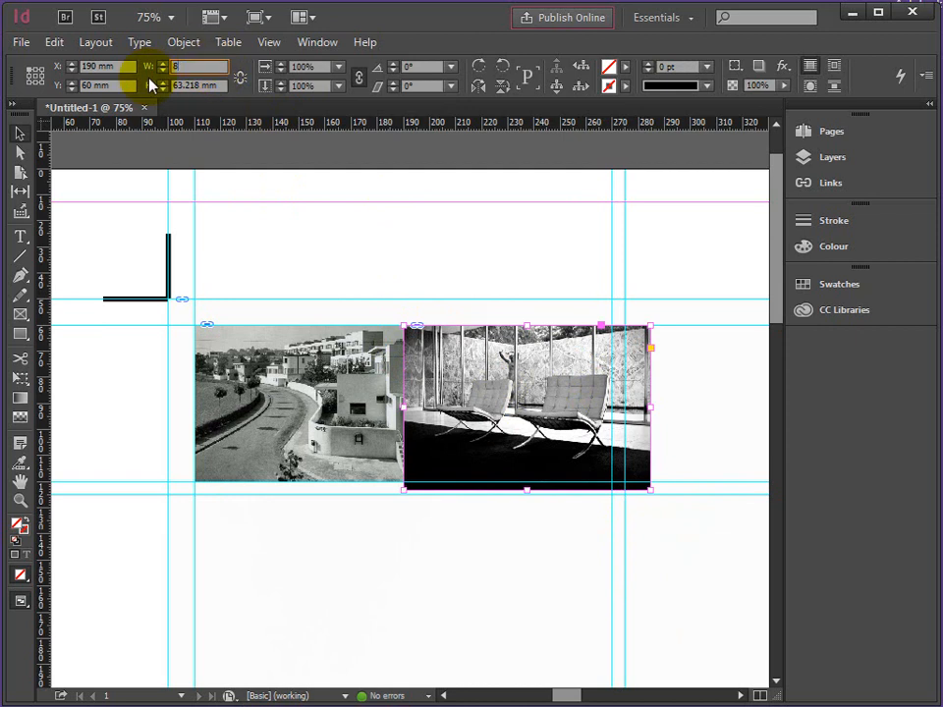
key(Tab)
text(6)
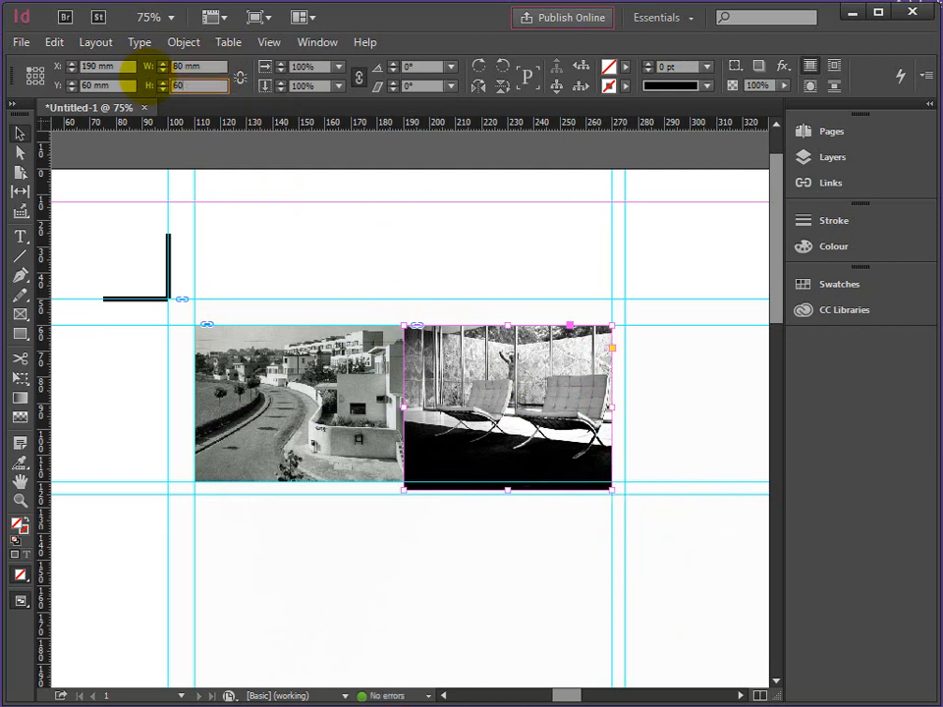
text(0)
key(Return)
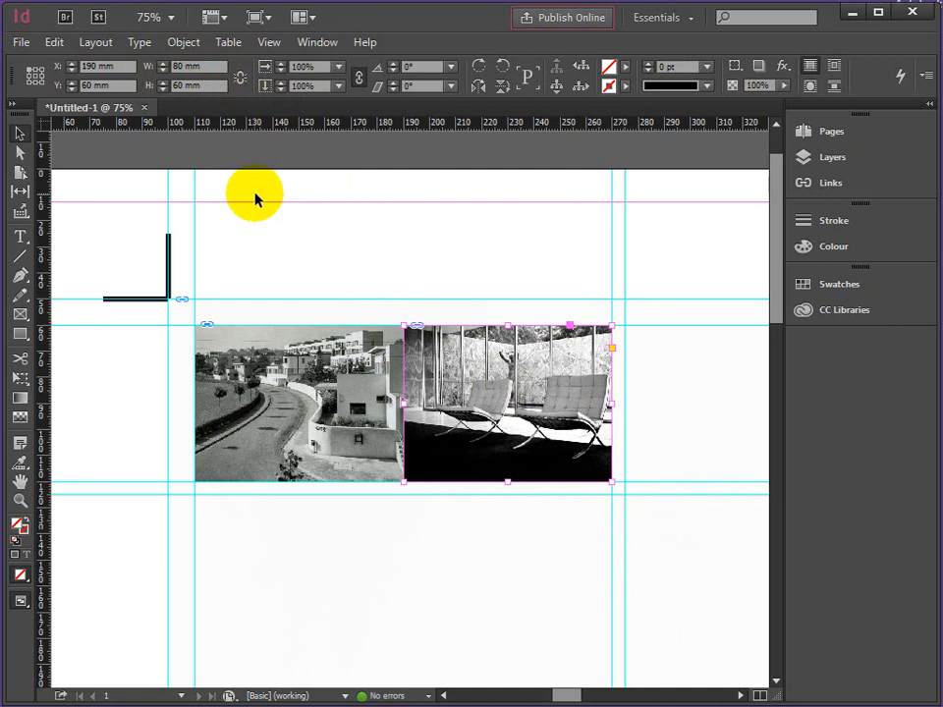
- Enlarge the Barcelona chair photo inside its frame to about 104 by 69 mm, extending it beyond the frame's upper-left corner
click(19, 152)
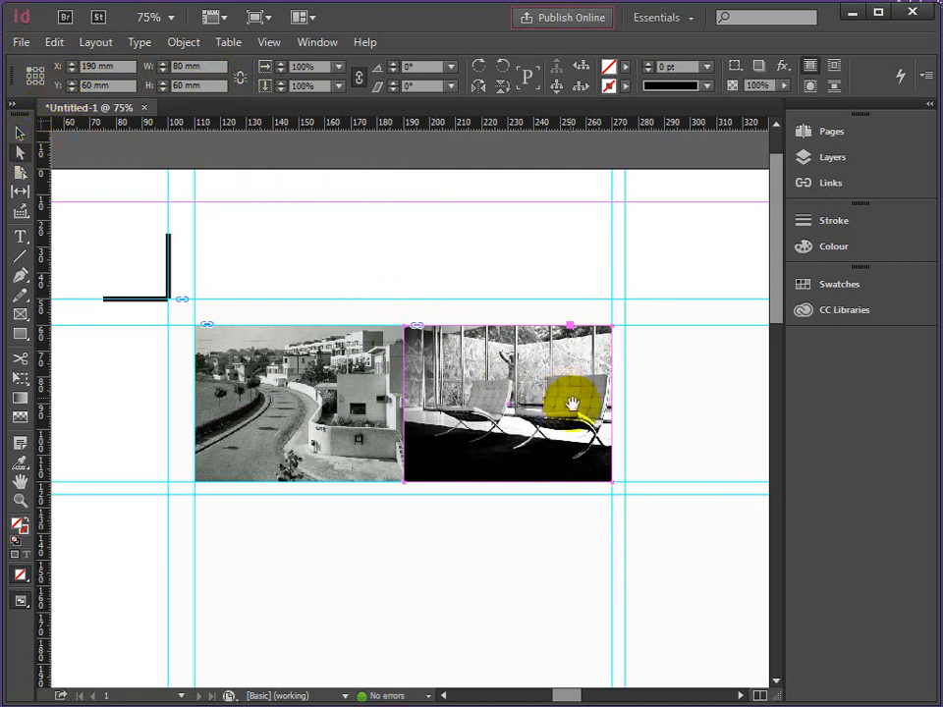
click(520, 392)
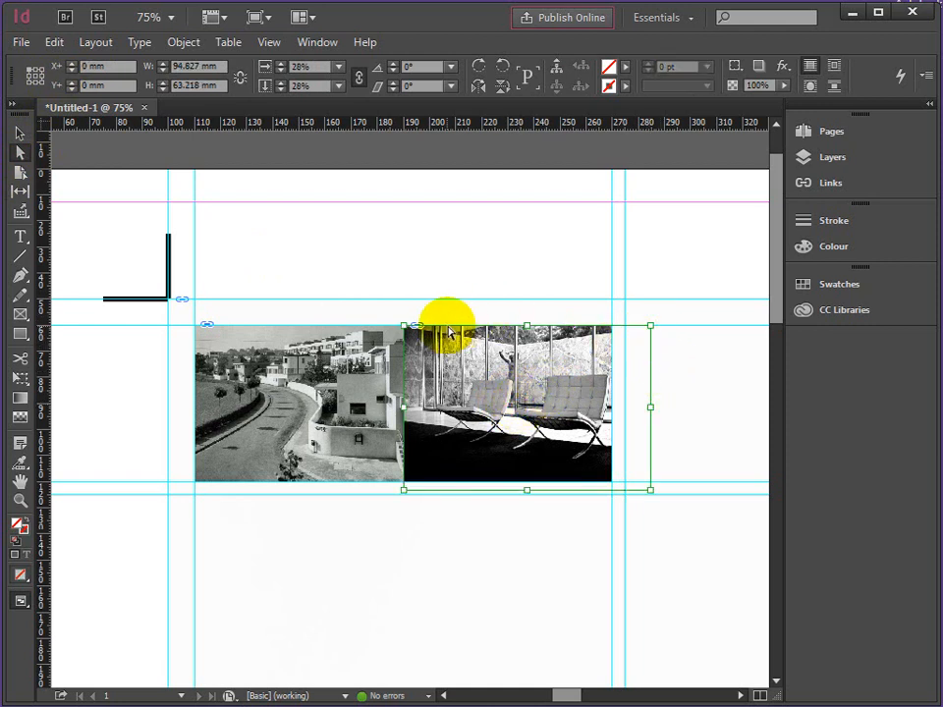
drag(402, 324, 379, 311)
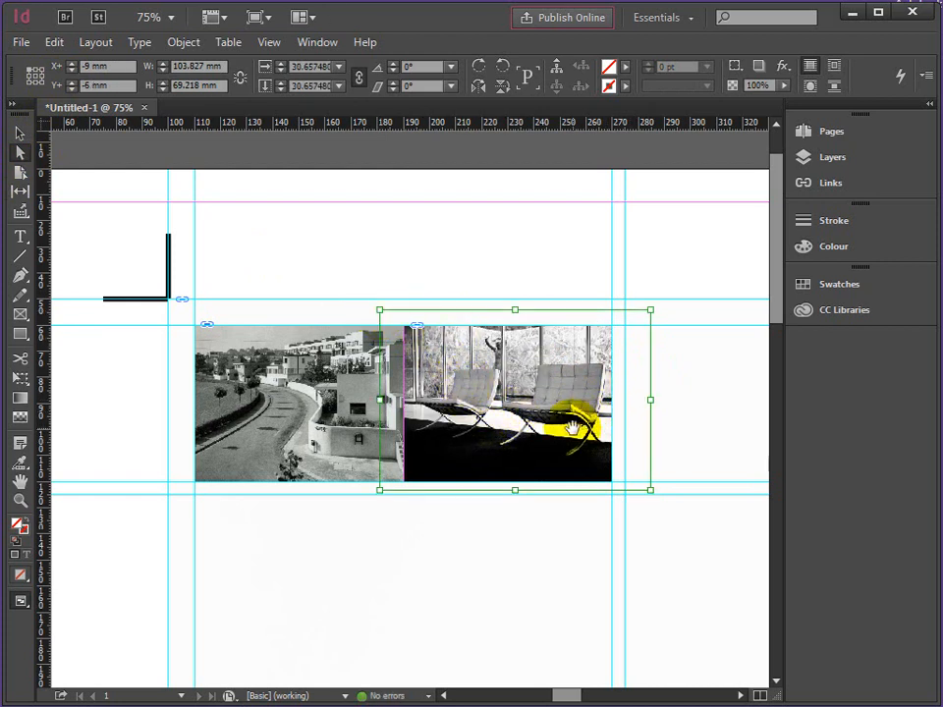
- Reposition the Barcelona chair photo inside its frame to an offset of -10 mm horizontally and -1 mm vertically, and deselect it
mouse_move(570, 429)
mouse_down()
mouse_move(558, 419)
mouse_move(554, 432)
mouse_up()
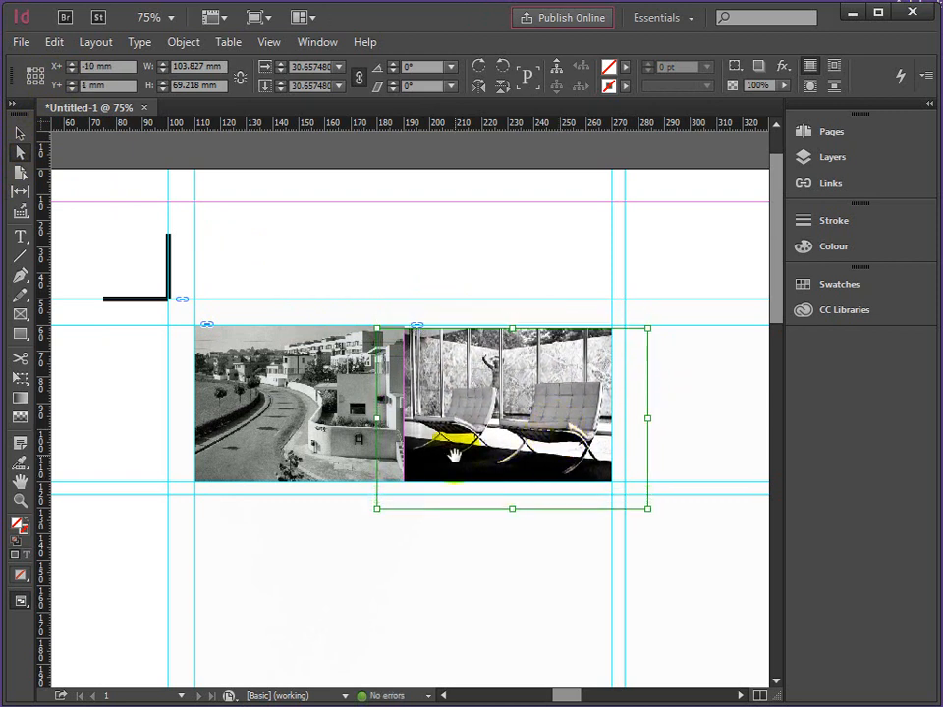
drag(454, 454, 452, 449)
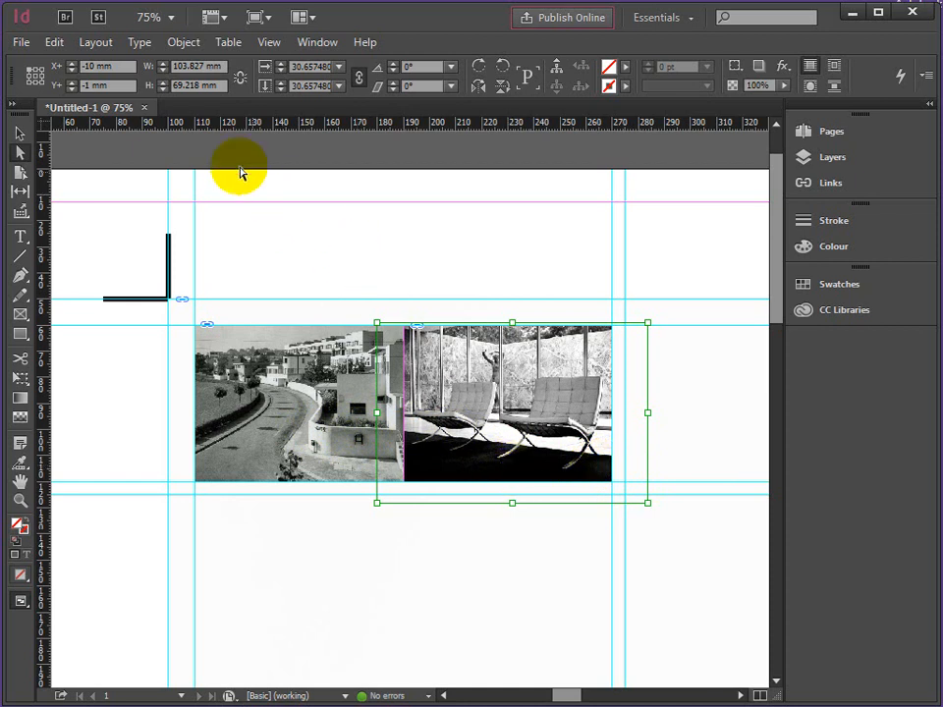
click(17, 135)
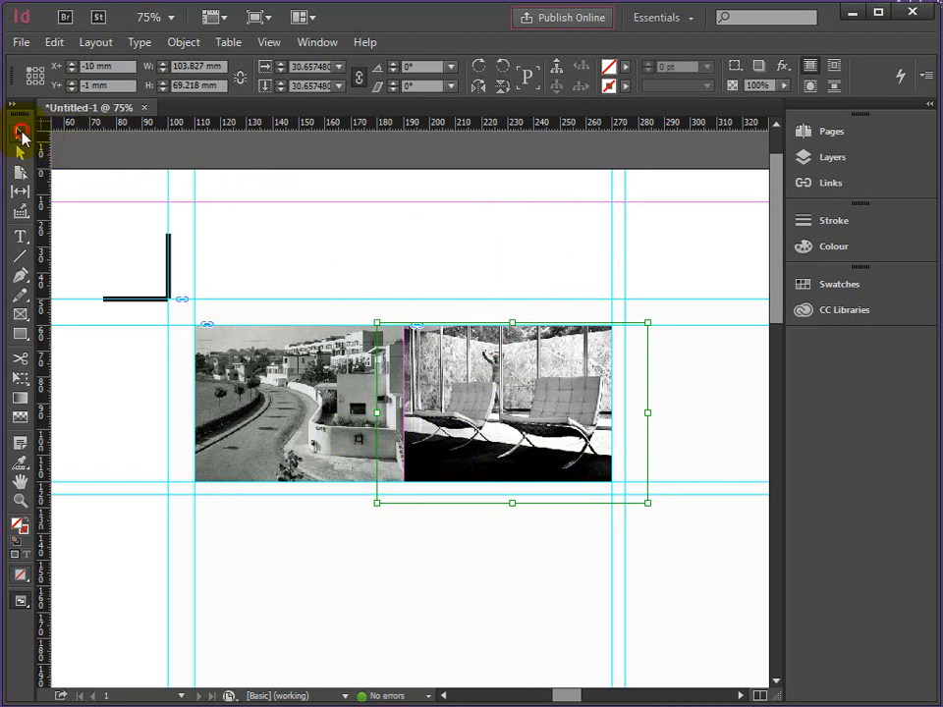
click(535, 275)
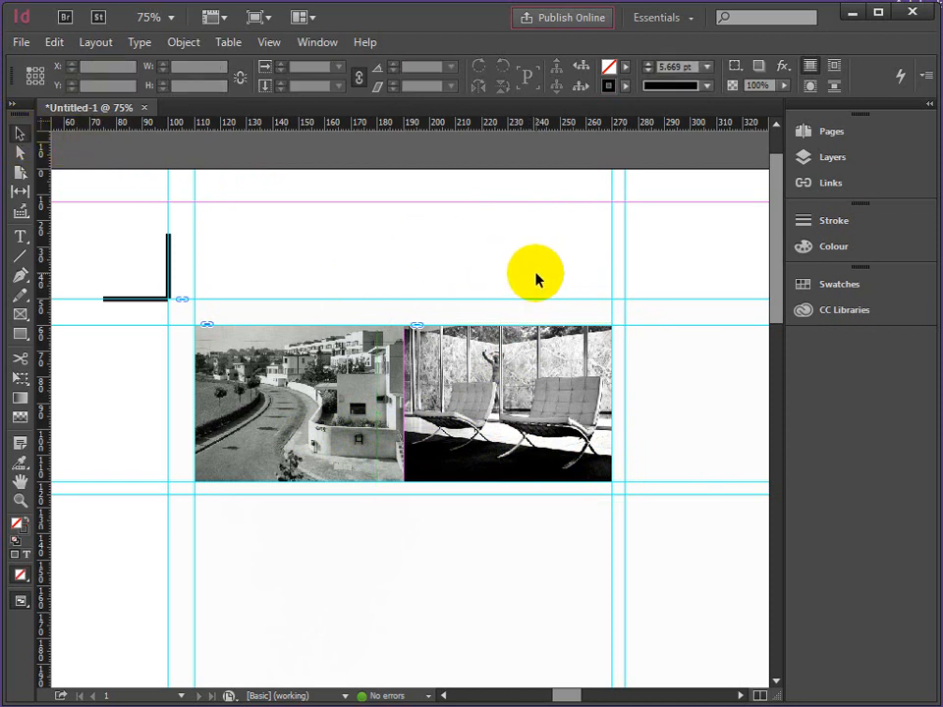
- Place mvdr_villa_tugendhat.jpg in the guide column beside the Barcelona chair, 160 mm wide from X 275, Y 60 mm, and crop its frame to 60 mm high
drag(567, 694, 585, 697)
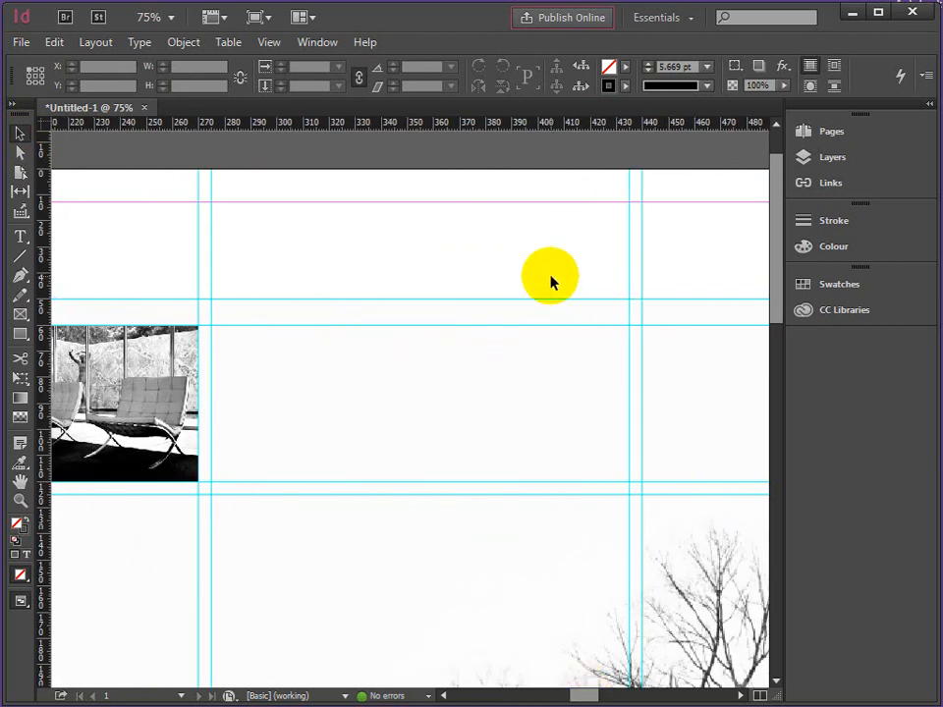
click(21, 44)
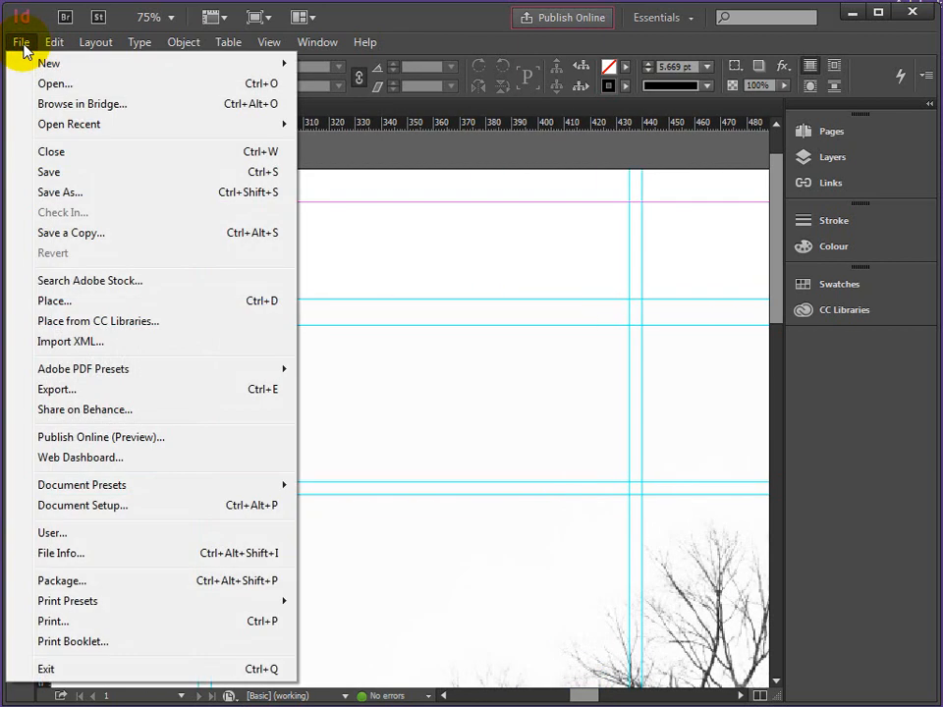
click(54, 301)
drag(830, 392, 834, 468)
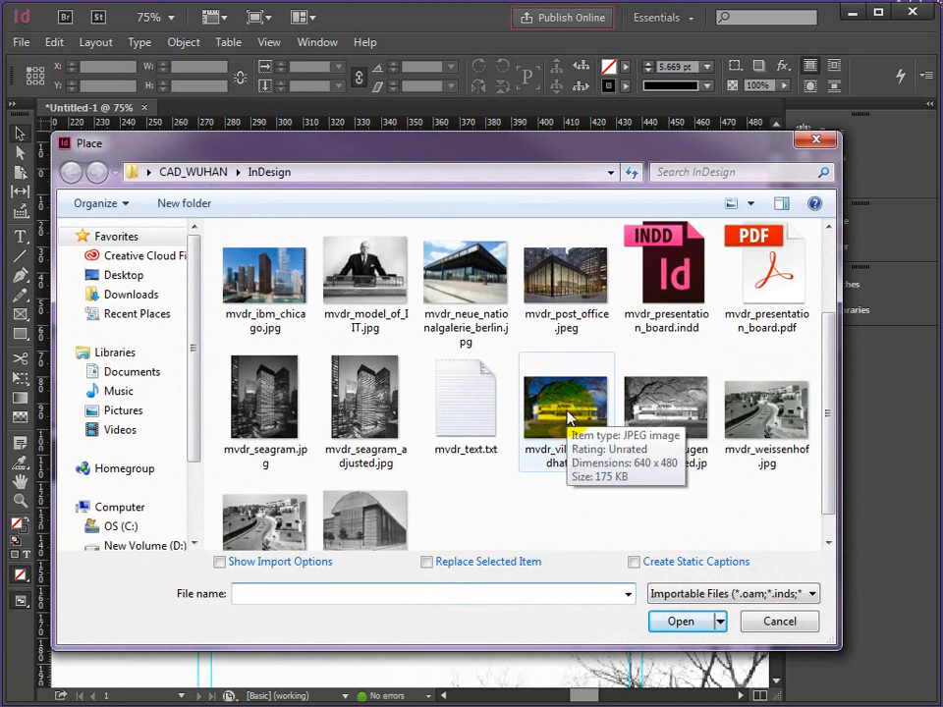
click(567, 418)
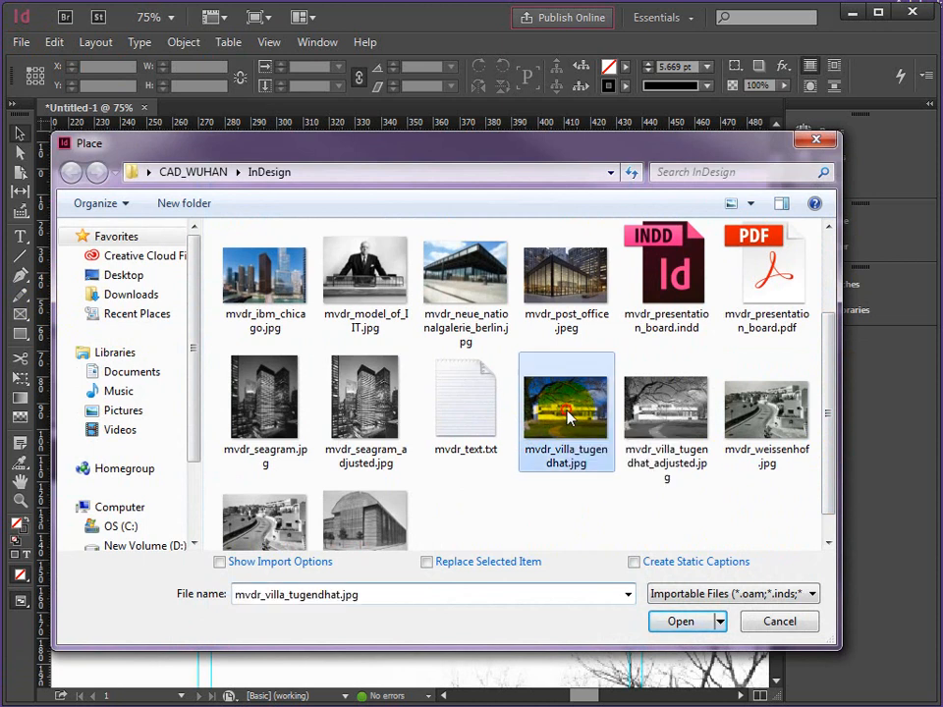
click(682, 624)
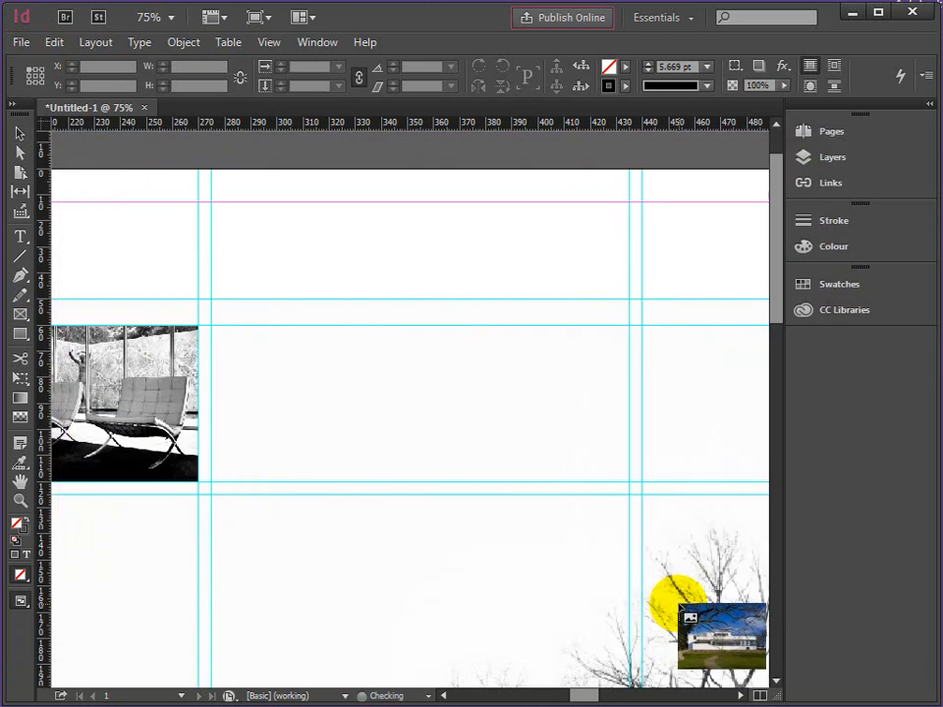
drag(210, 325, 634, 483)
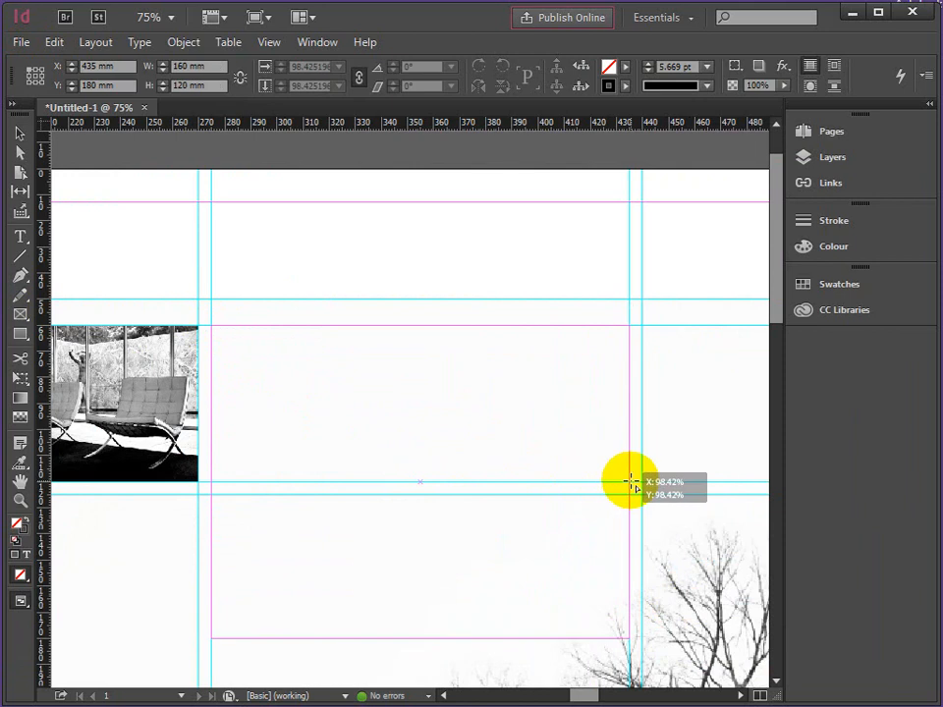
drag(632, 482, 629, 481)
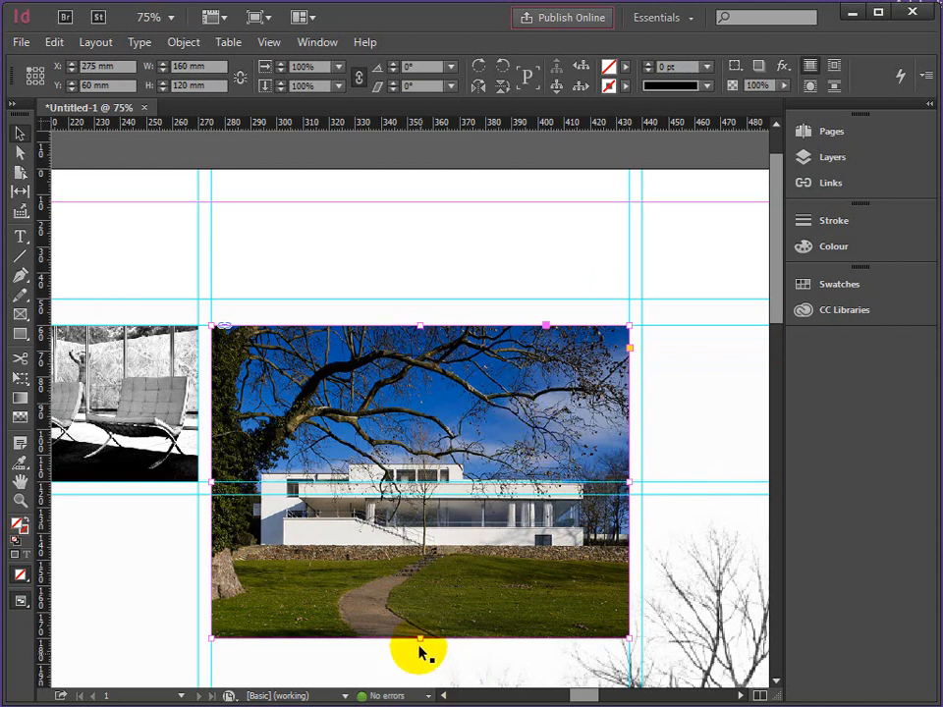
drag(420, 638, 416, 481)
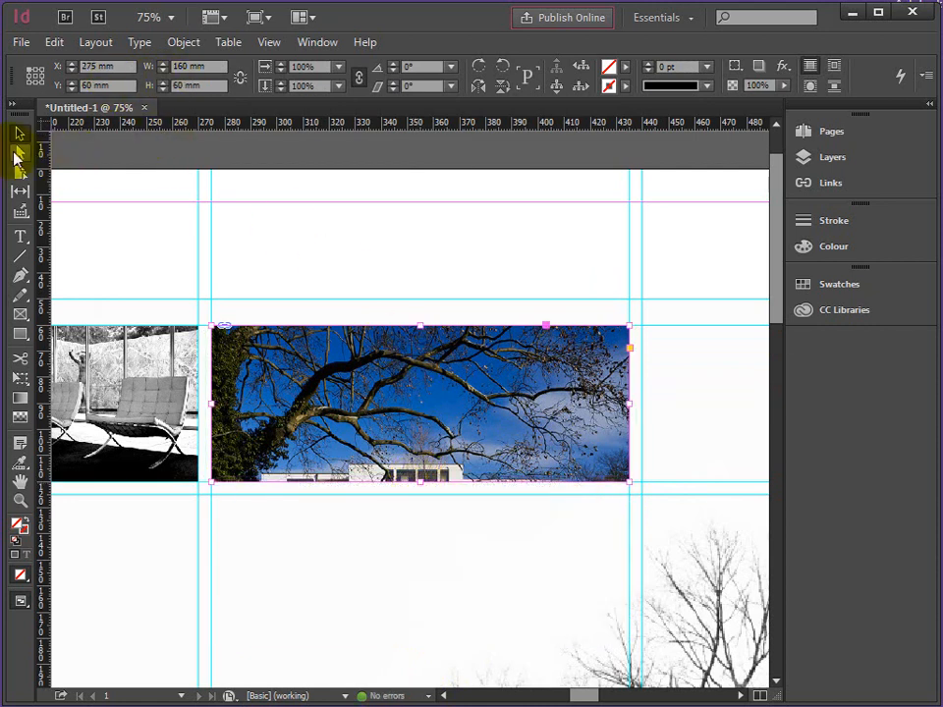
- Shift the Villa Tugendhat photo inside its frame to a vertical offset of -36 mm so the house fills the crop, and deselect it
click(20, 153)
click(442, 420)
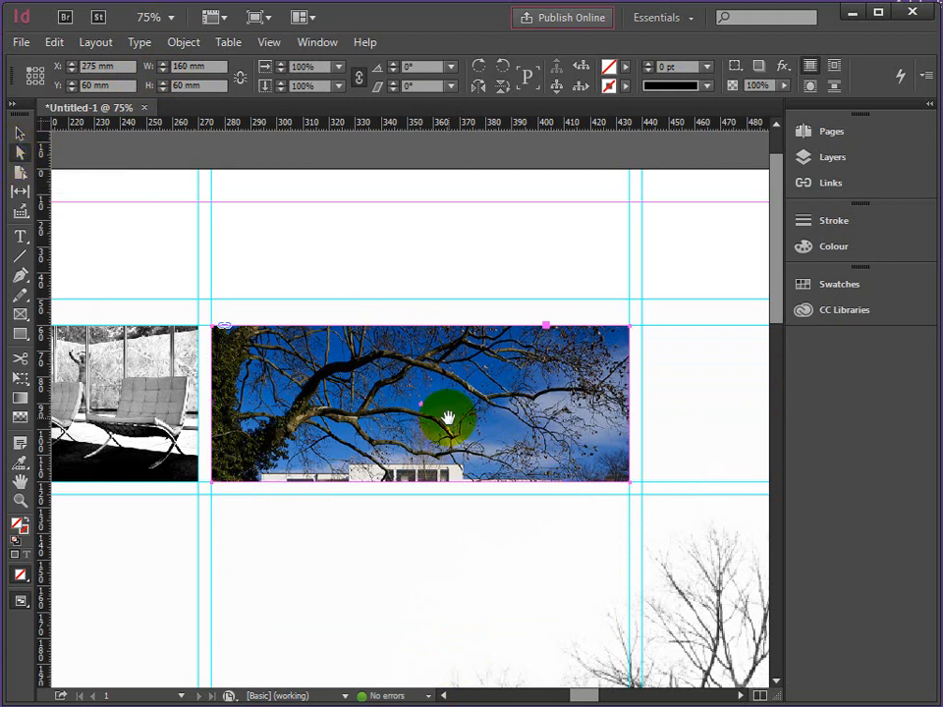
click(448, 418)
key(Up)
key(Up)
key(Up)
key(Up)
key(Up)
key(Up)
key(Up)
key(Up)
key(Up)
key(Up)
key(Up)
key(Up)
key(Up)
key(Up)
key(Up)
key(Up)
key(Up)
key(Up)
key(Up)
key(Up)
key(Up)
key(Up)
key(Up)
key(Up)
key(Up)
key(Up)
key(Up)
key(Up)
key(Up)
key(Up)
key(Up)
key(Up)
key(Up)
key(Up)
key(Up)
key(Up)
key(Up)
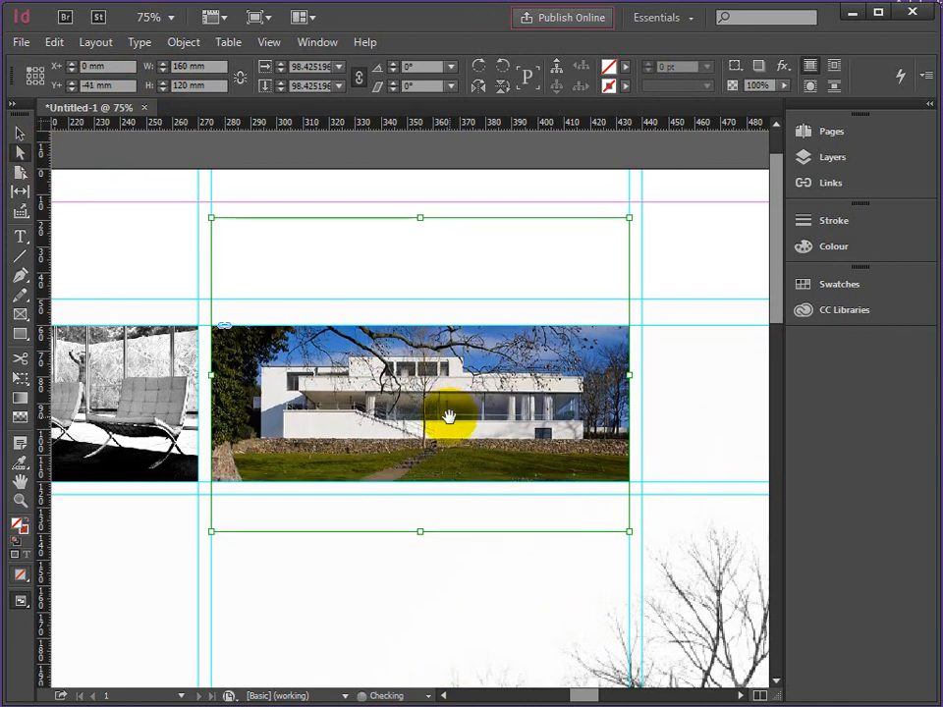
key(Down)
key(Down)
key(Down)
key(Down)
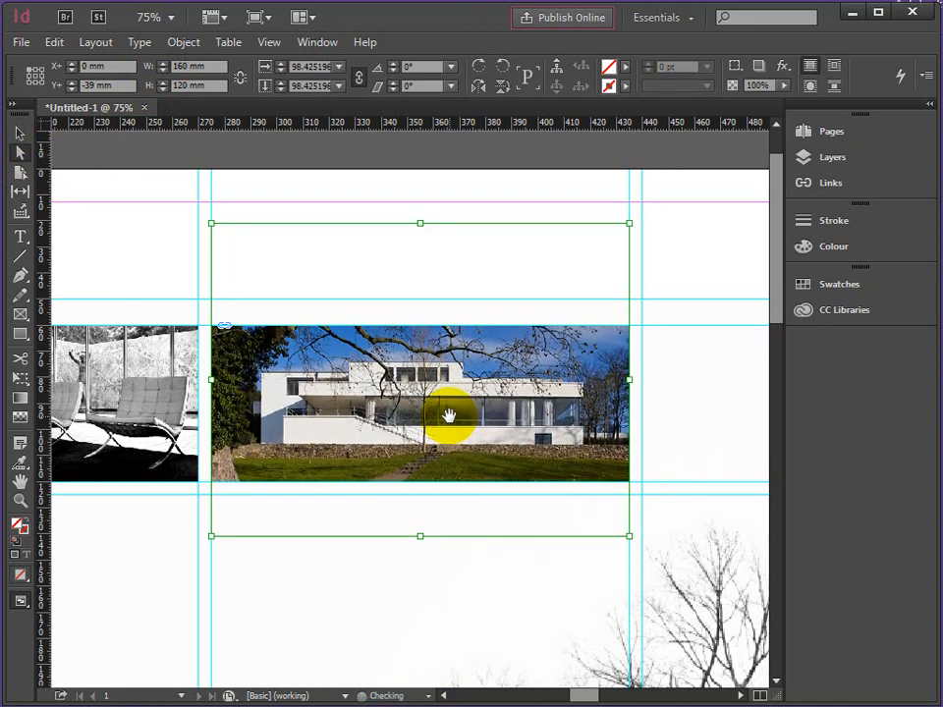
key(Down)
key(Down)
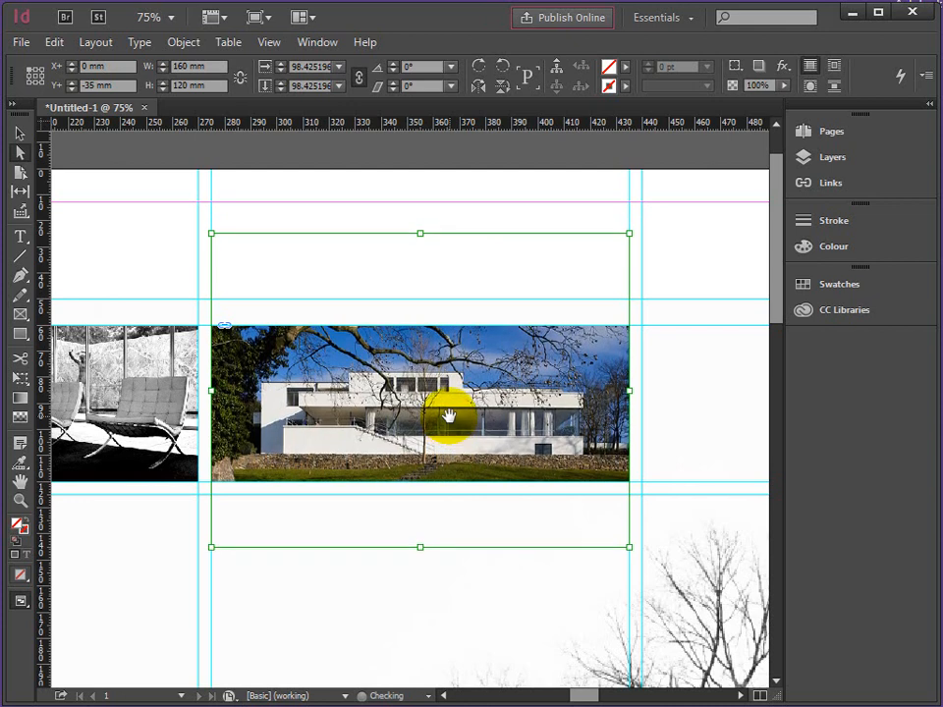
key(Up)
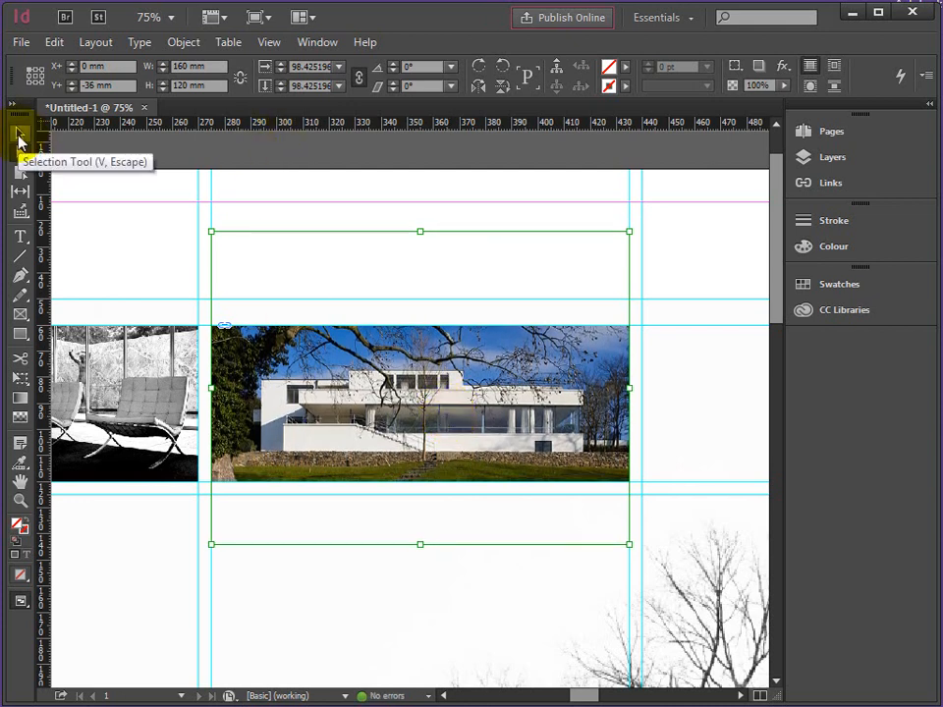
click(18, 139)
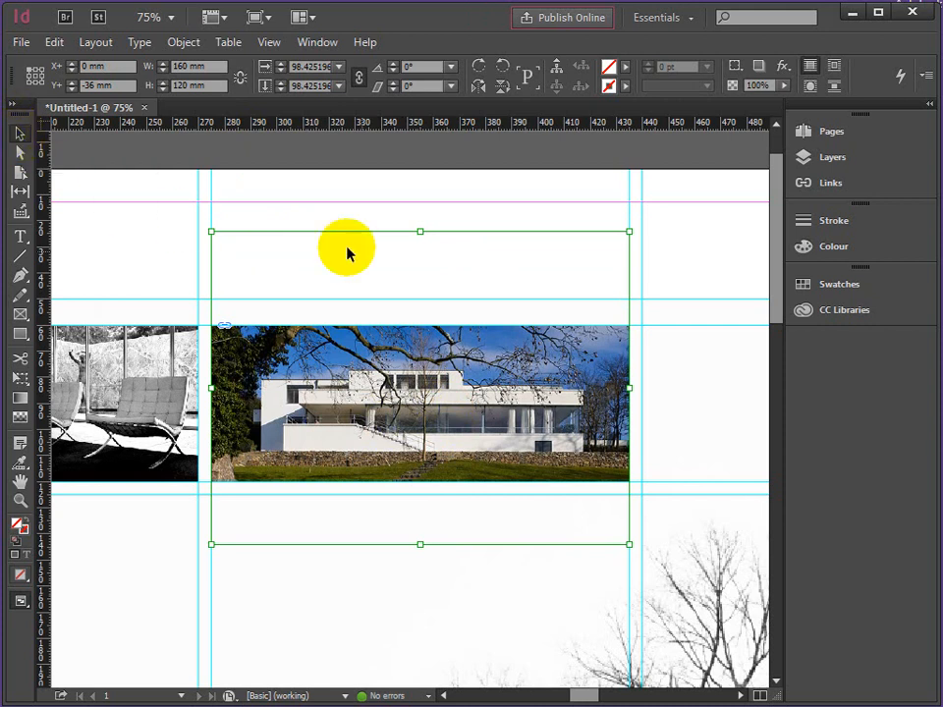
click(549, 267)
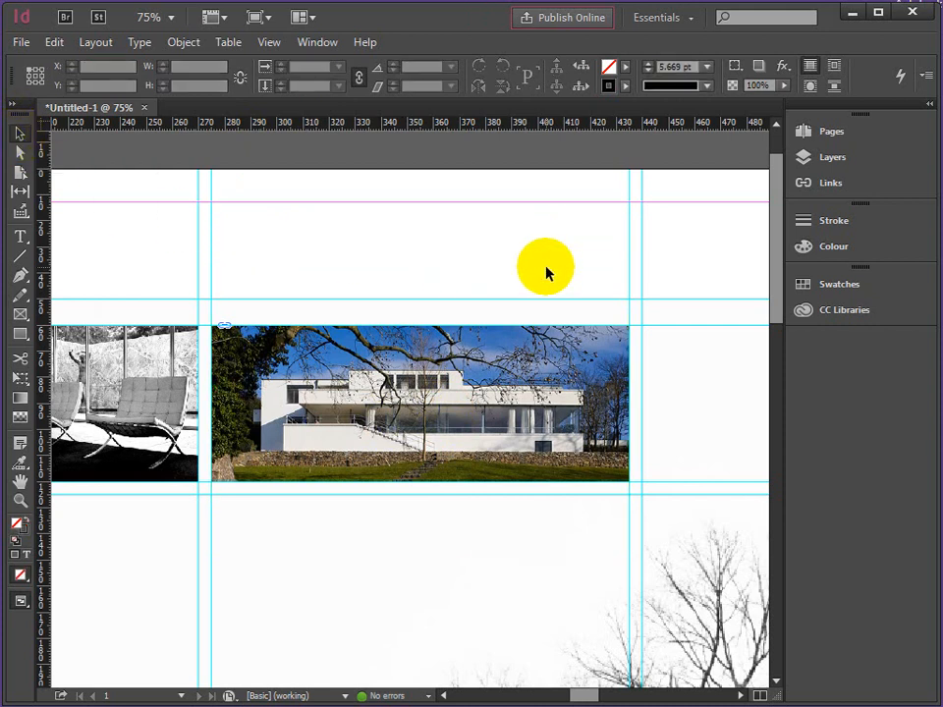
- Place mvdr_model_of_IIT.jpg in the guide column beside Villa Tugendhat, 160 mm wide from X 440, Y 60 mm, and crop its frame to 60 mm high
mouse_move(592, 695)
mouse_down()
mouse_move(614, 696)
mouse_move(601, 696)
mouse_up()
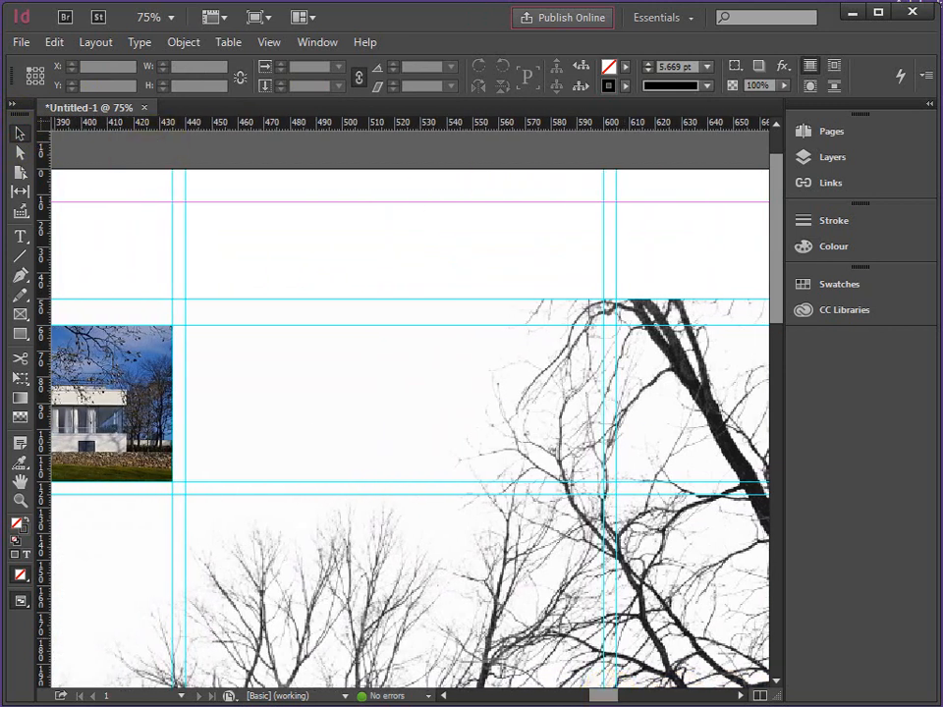
click(21, 43)
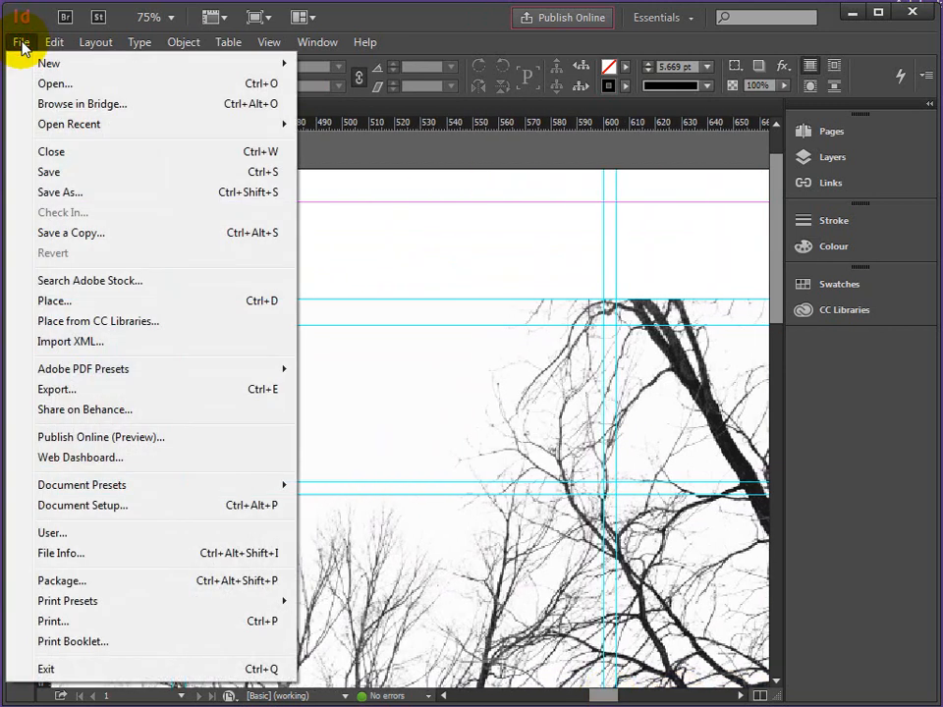
click(49, 300)
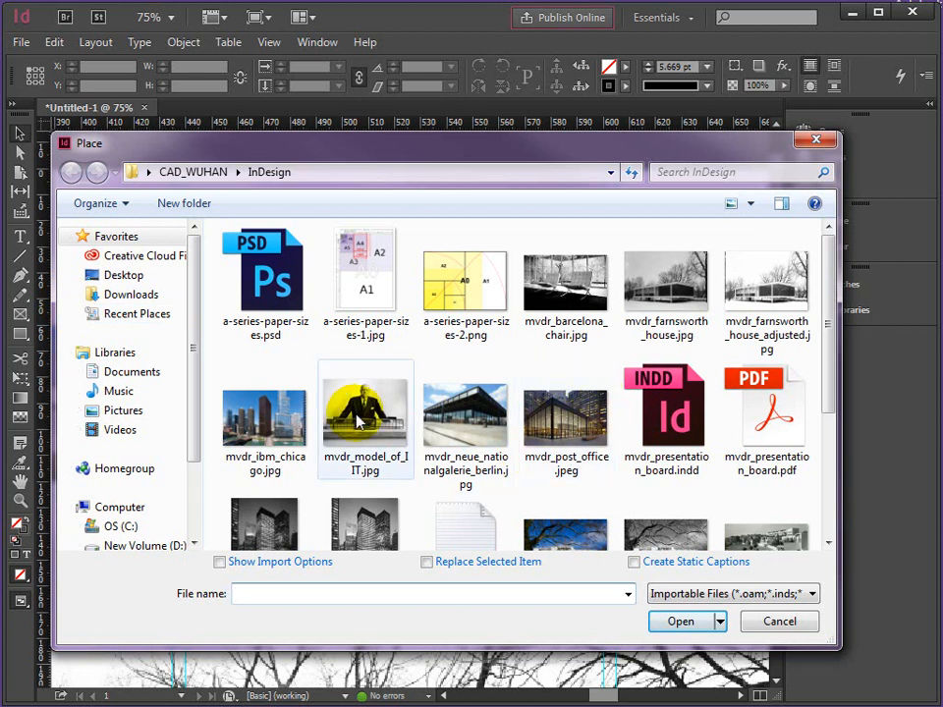
click(358, 420)
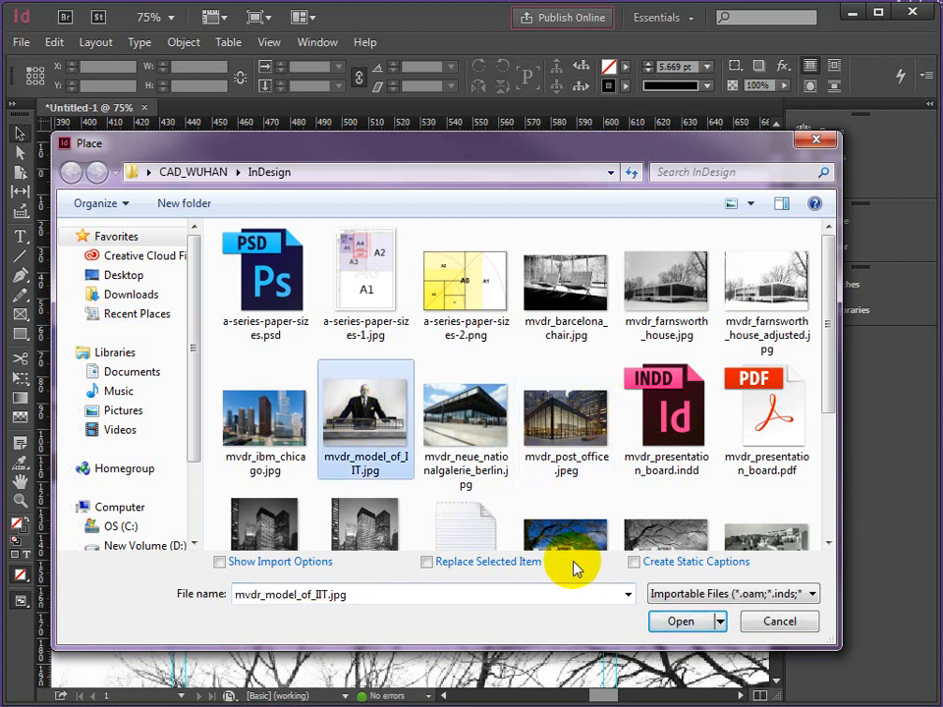
click(682, 623)
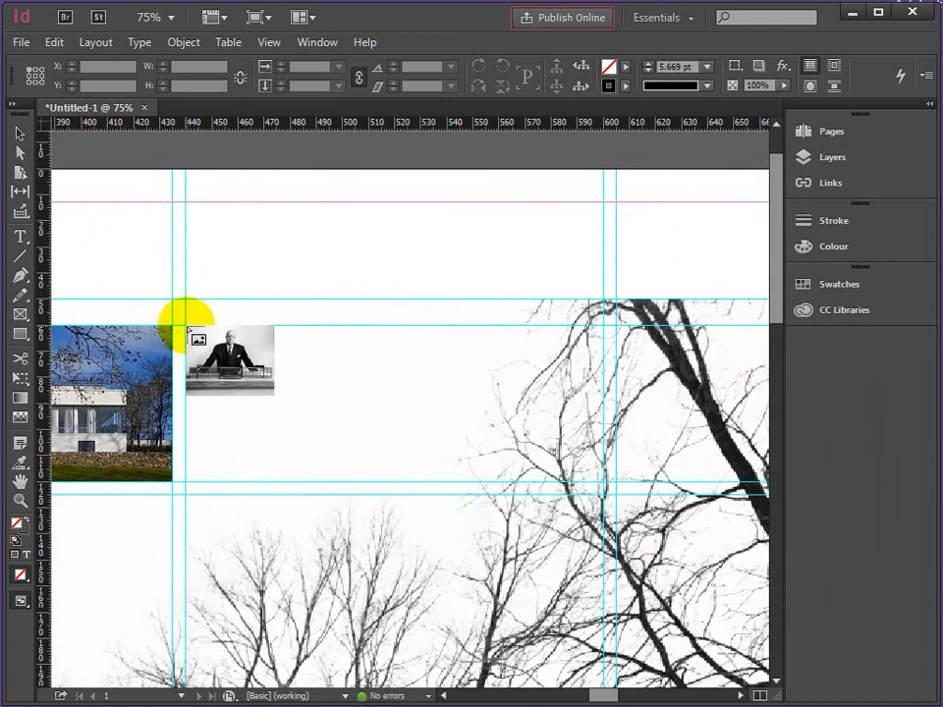
drag(185, 326, 601, 572)
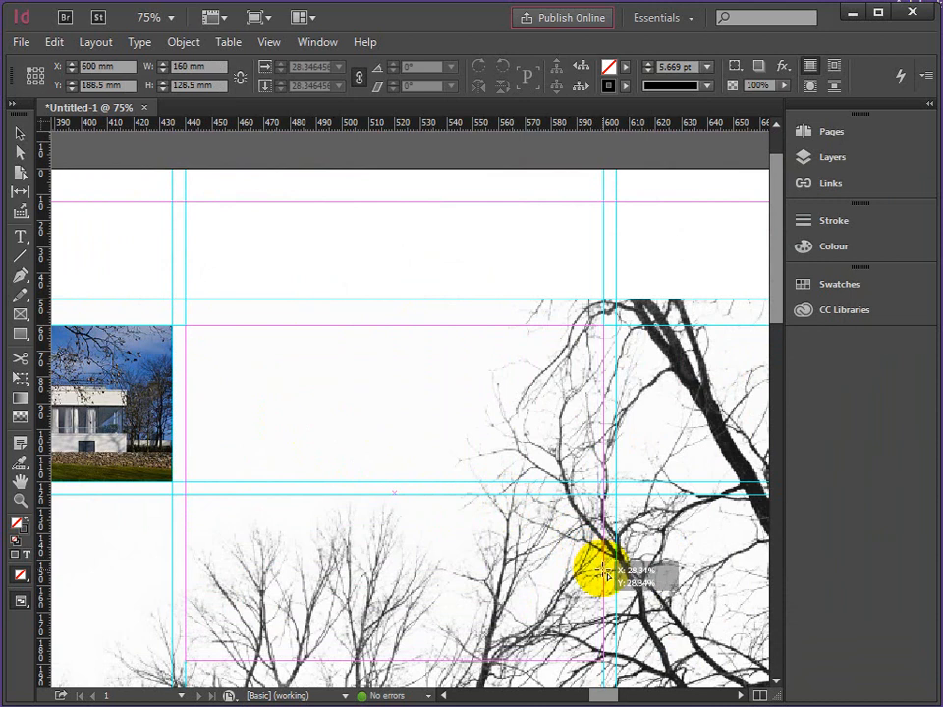
drag(602, 573, 602, 573)
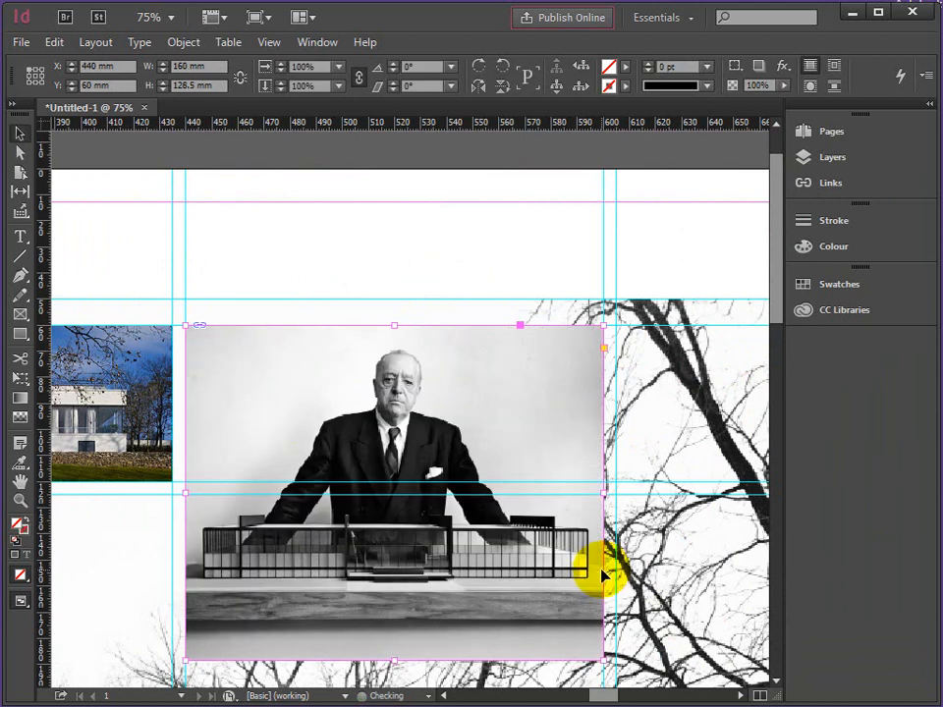
drag(392, 659, 388, 487)
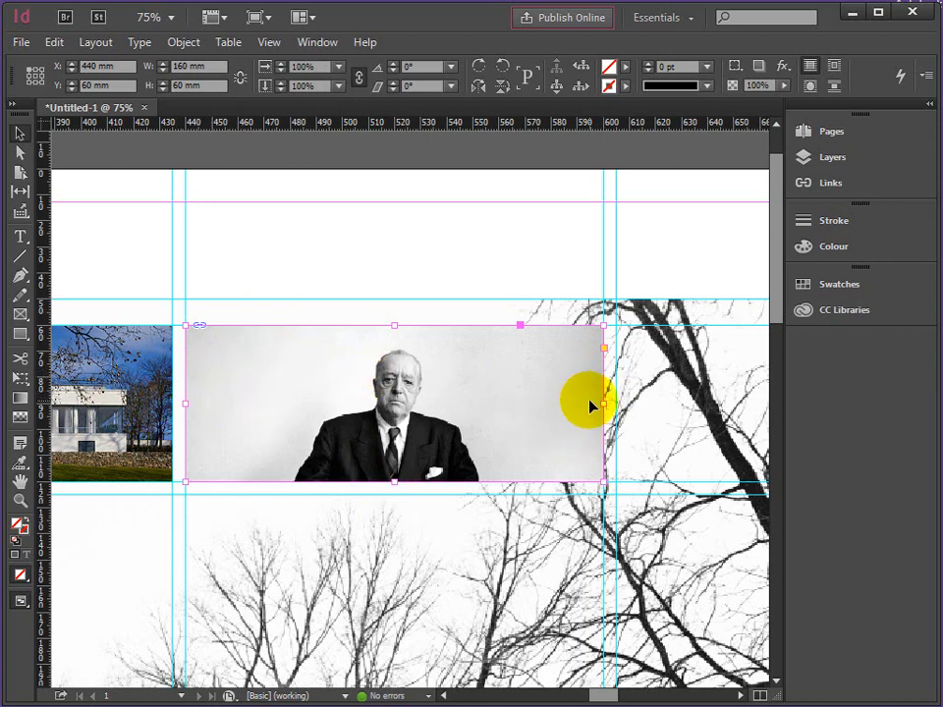
- Shift the IIT model photo inside its frame to a vertical offset of -17 mm, and deselect it
click(19, 155)
click(438, 412)
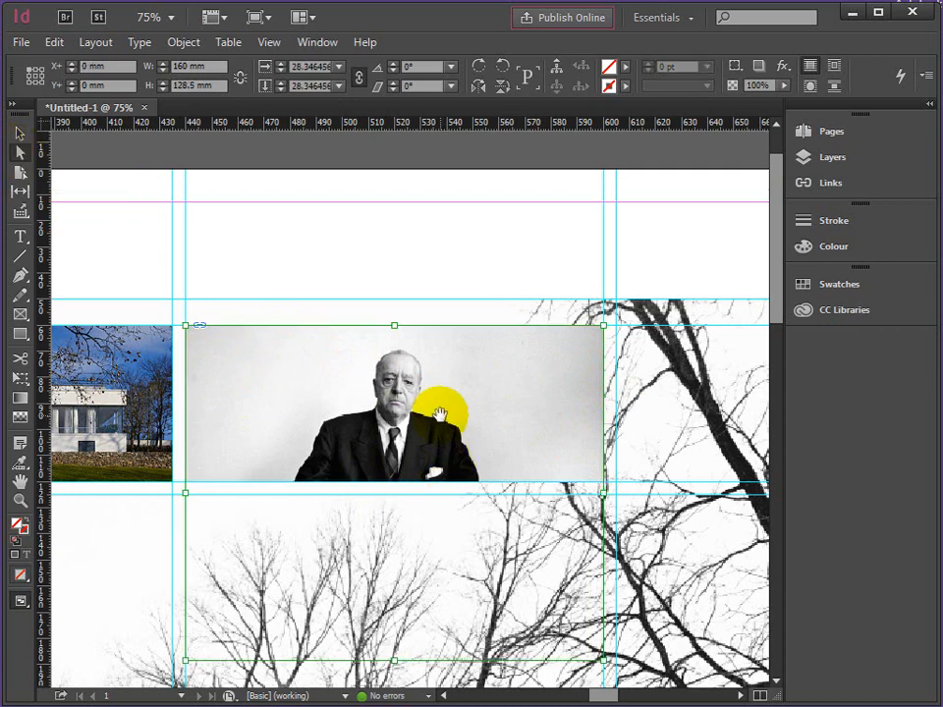
drag(438, 413, 438, 412)
key(Up)
key(Up)
key(Up)
key(Up)
key(Up)
key(Up)
key(Up)
key(Up)
key(Up)
key(Up)
key(Up)
key(Up)
key(Up)
key(Up)
key(Up)
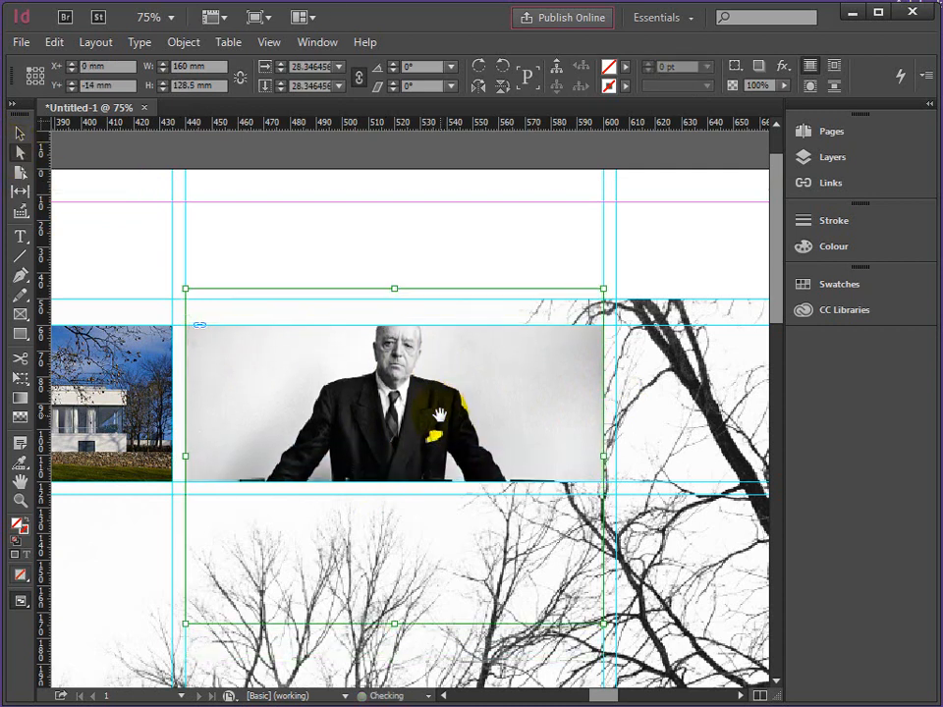
key(Up)
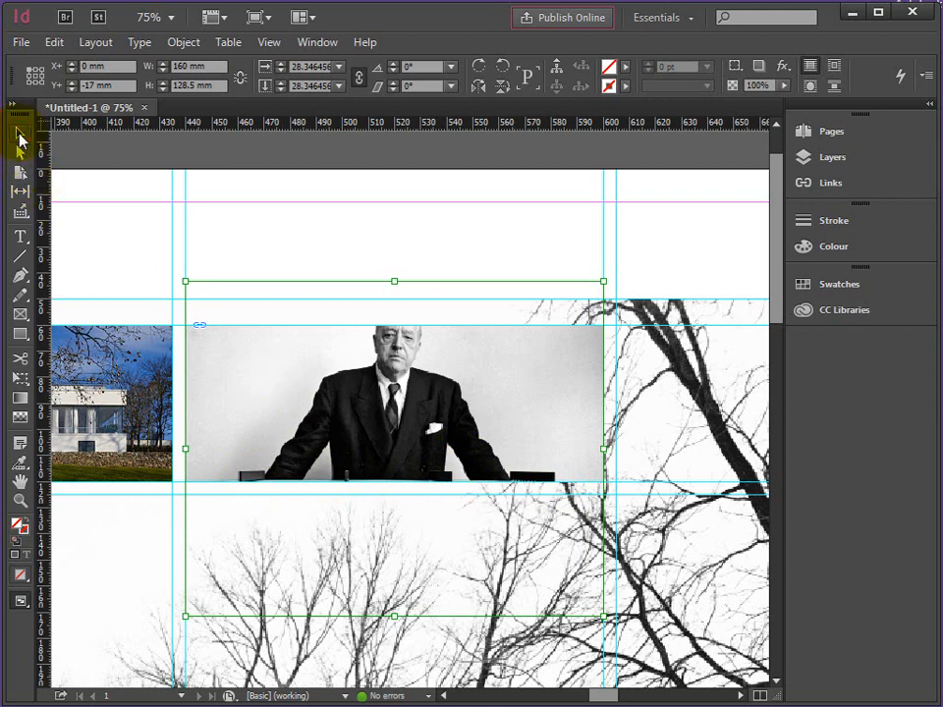
click(473, 256)
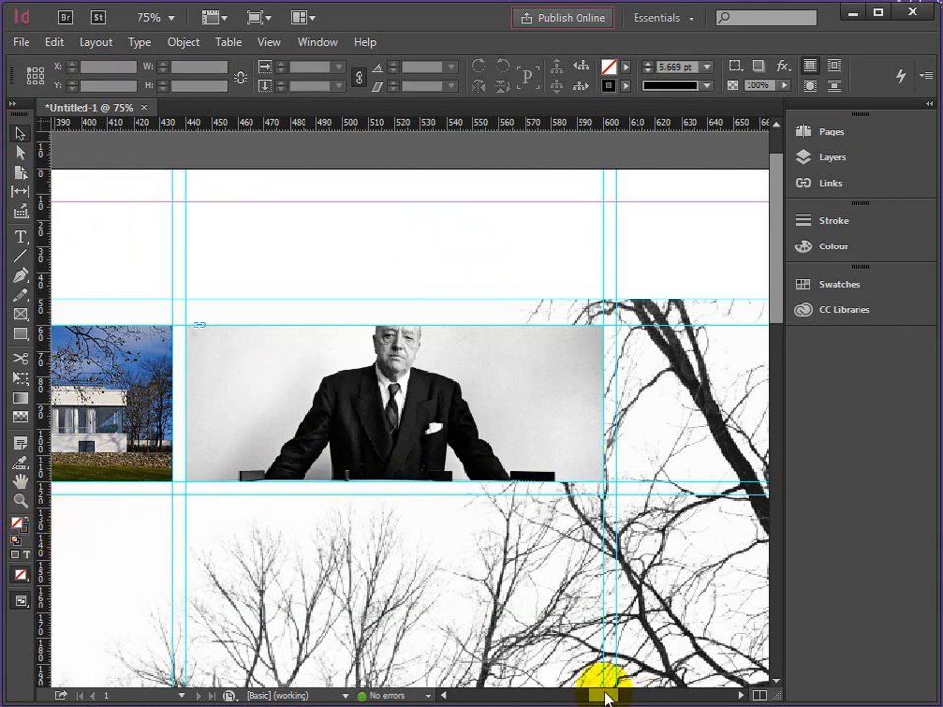
- Place mvdr_seagram.jpg in the guide column beside the IIT model photo, 195 mm high from X 605, Y 60 mm, and crop its frame to 80 mm wide
drag(606, 698, 610, 692)
drag(775, 307, 779, 358)
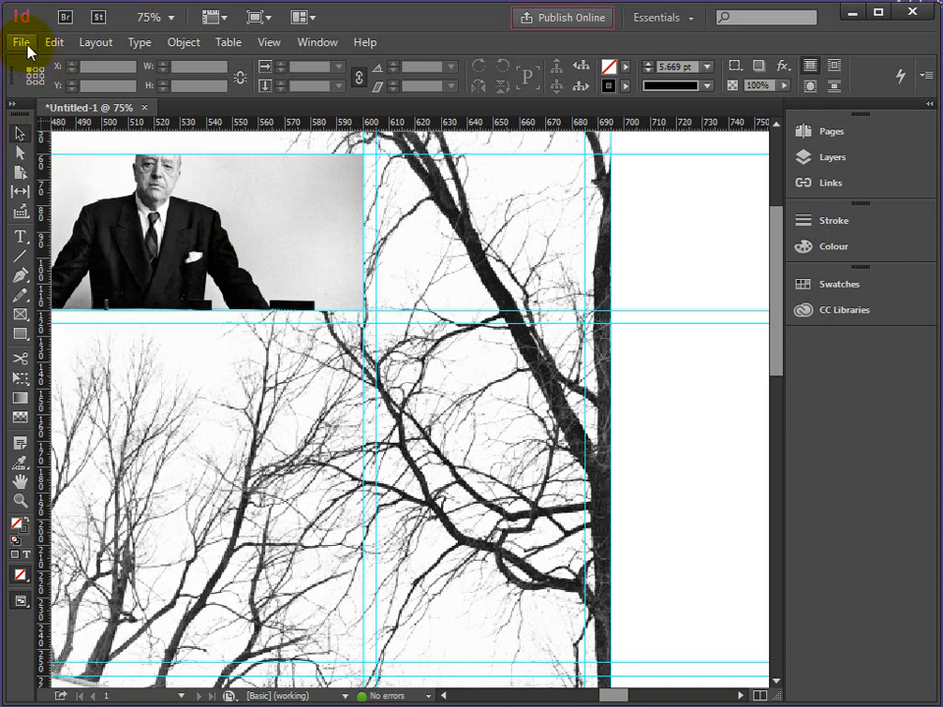
click(22, 48)
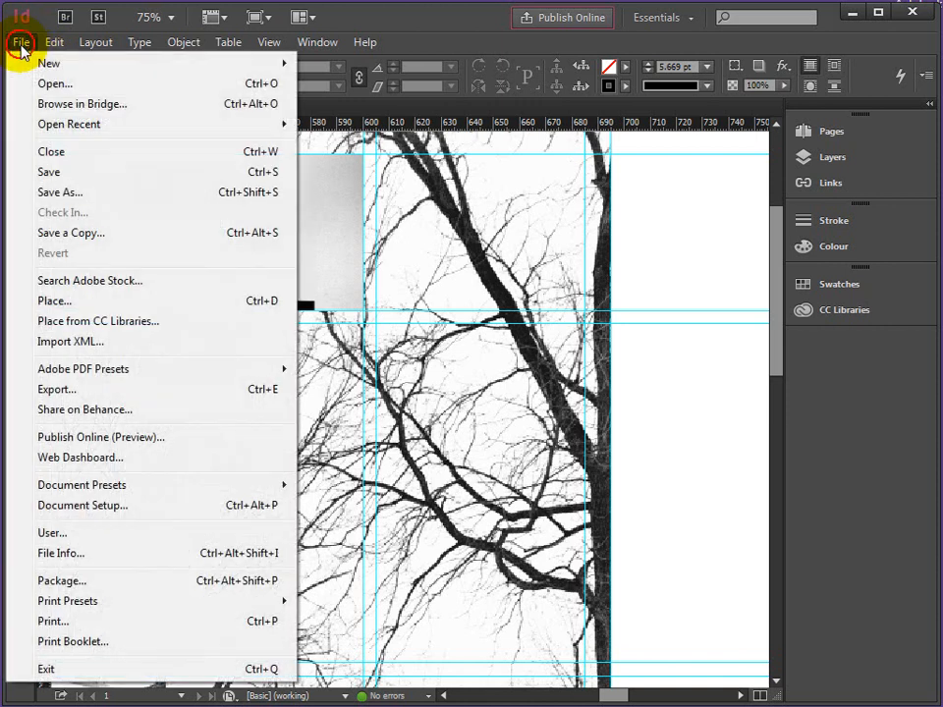
click(49, 299)
drag(827, 337, 827, 444)
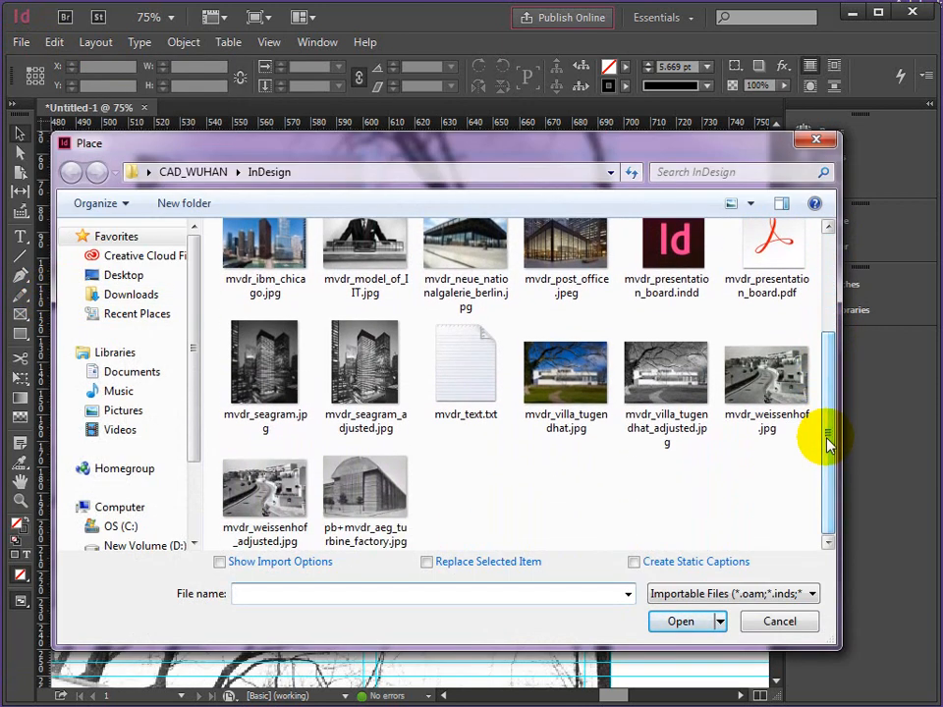
click(272, 365)
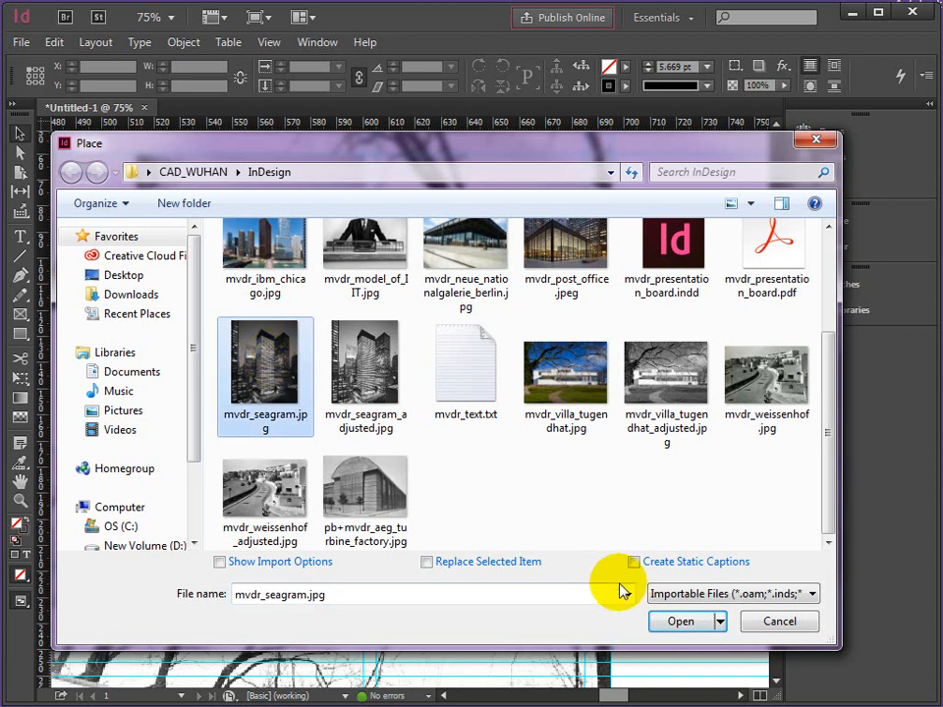
click(681, 621)
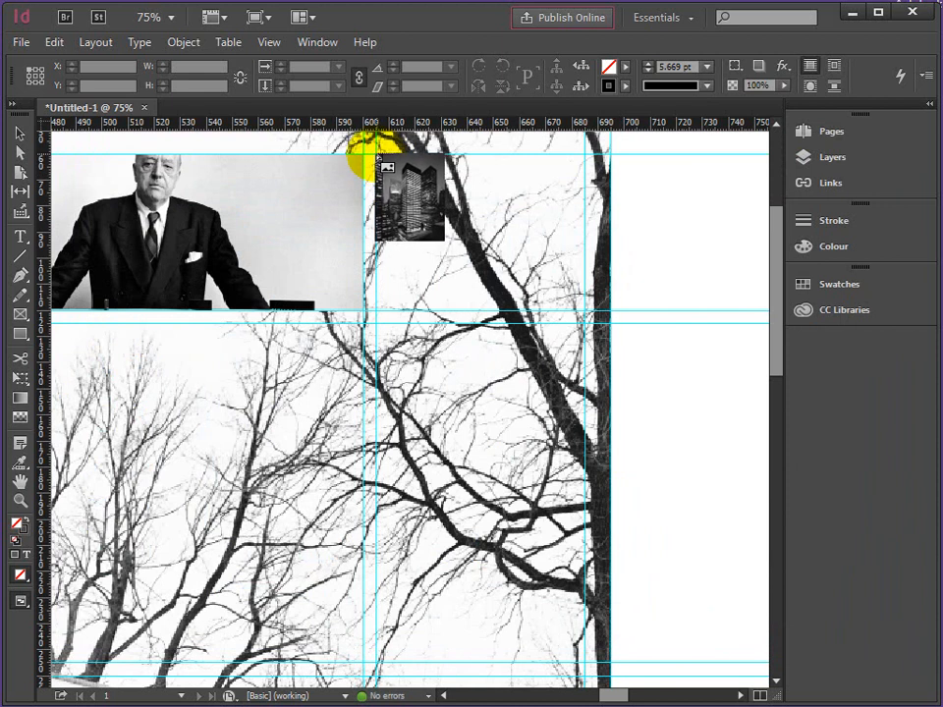
drag(376, 157, 577, 672)
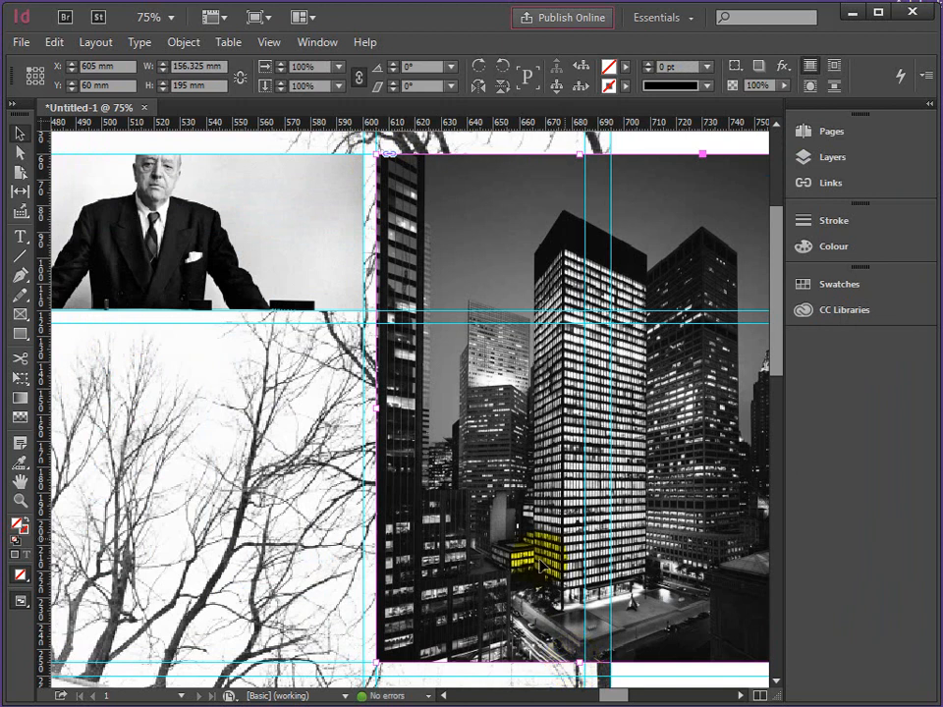
drag(614, 695, 620, 696)
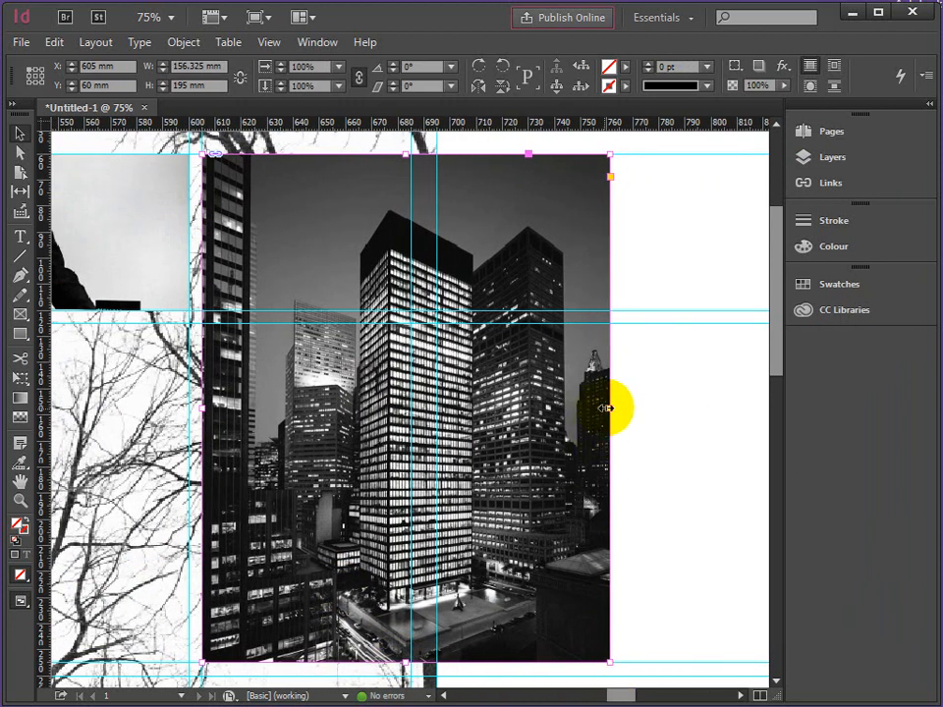
drag(610, 406, 413, 402)
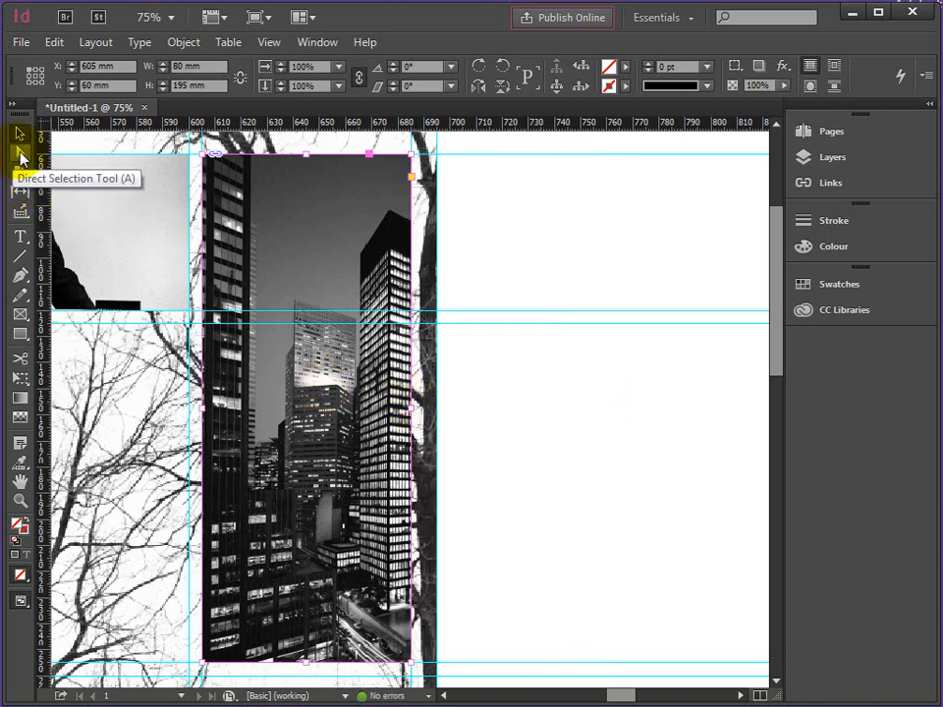
- Shift the Seagram photo inside its frame to a horizontal offset of -42 mm so the tower sits within the crop
click(20, 154)
click(303, 430)
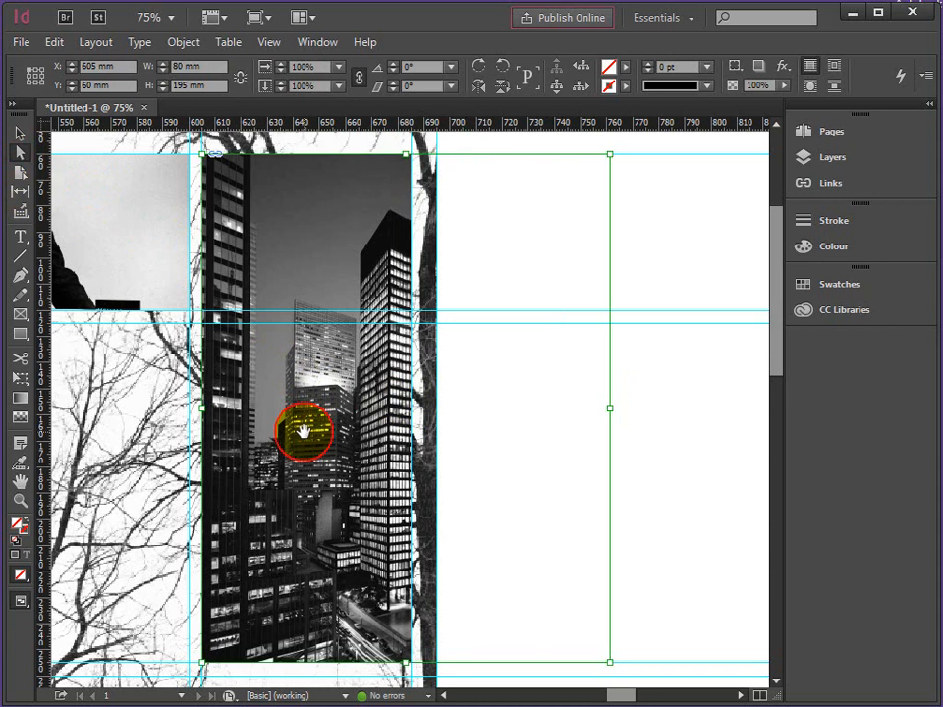
key(Left)
key(Left)
key(Left)
key(Left)
key(Left)
key(Left)
key(Left)
key(Left)
key(Left)
key(Left)
key(Left)
key(Left)
key(Left)
key(Left)
key(Left)
key(Left)
key(Left)
key(Left)
key(Left)
key(Left)
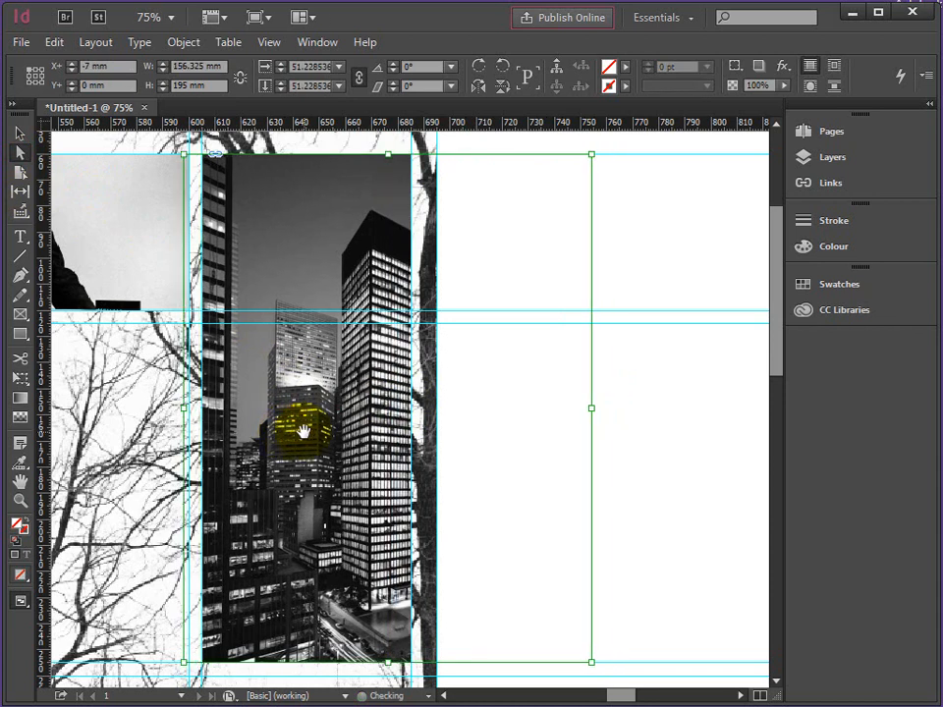
key(Left)
key(Left)
key(Left)
key(Left)
key(Left)
key(Left)
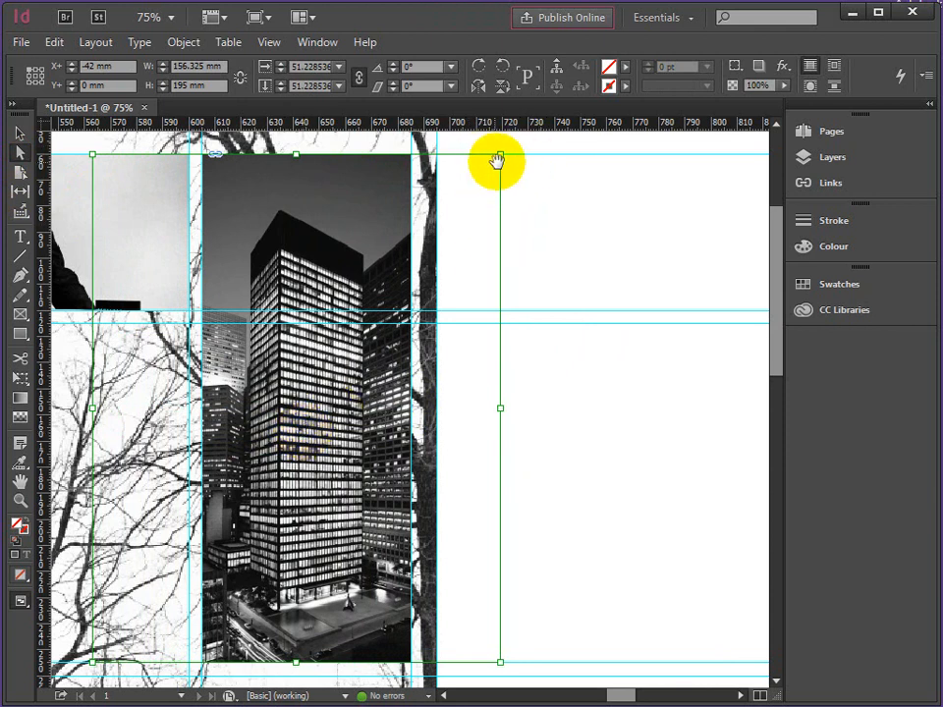
- Enlarge the Seagram photo proportionally inside its frame to 175 mm wide, reposition it to offsets of -51 mm and -15.573 mm, and deselect it
drag(500, 154, 520, 146)
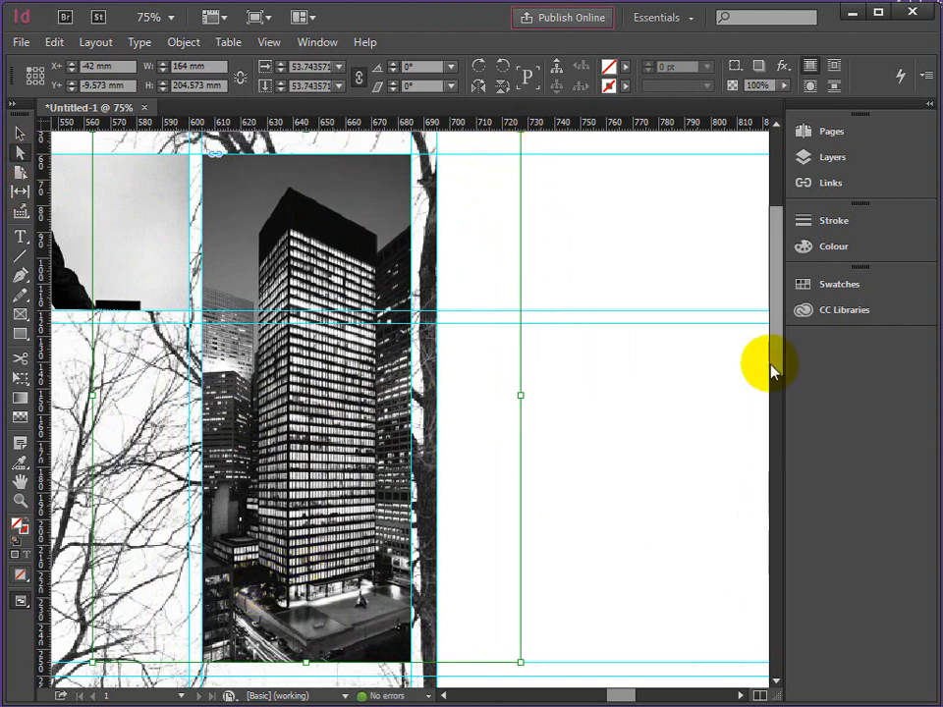
click(20, 501)
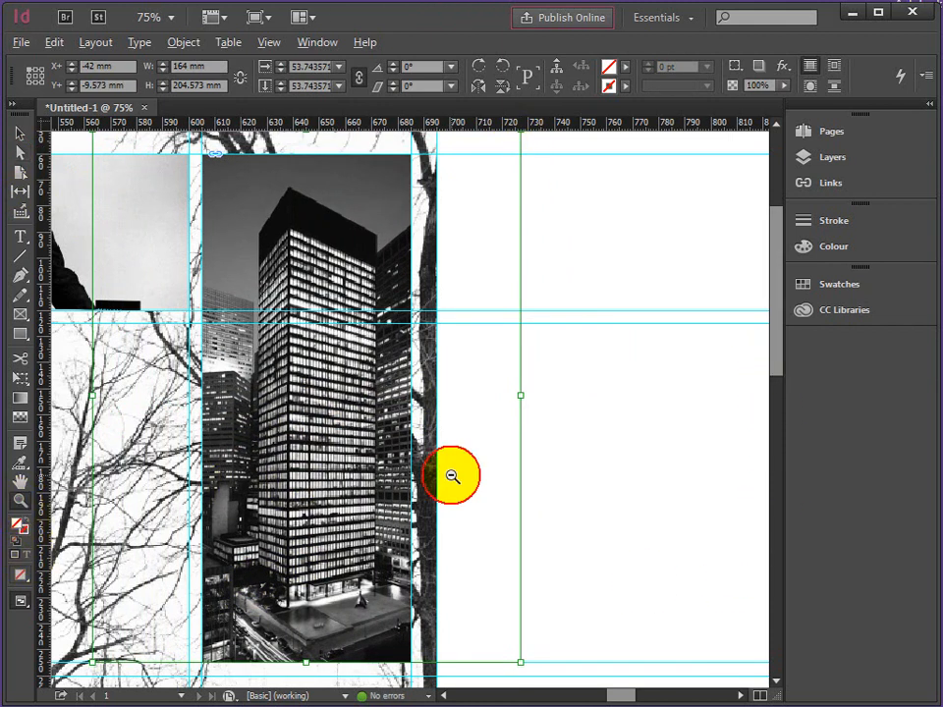
alt+click(398, 486)
click(20, 157)
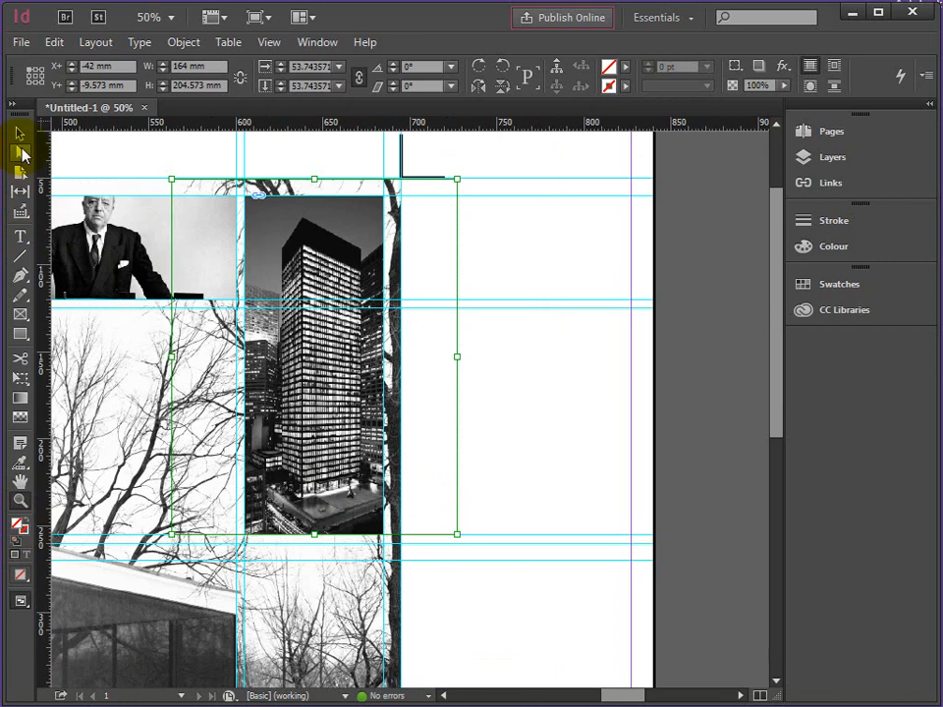
drag(171, 532, 154, 557)
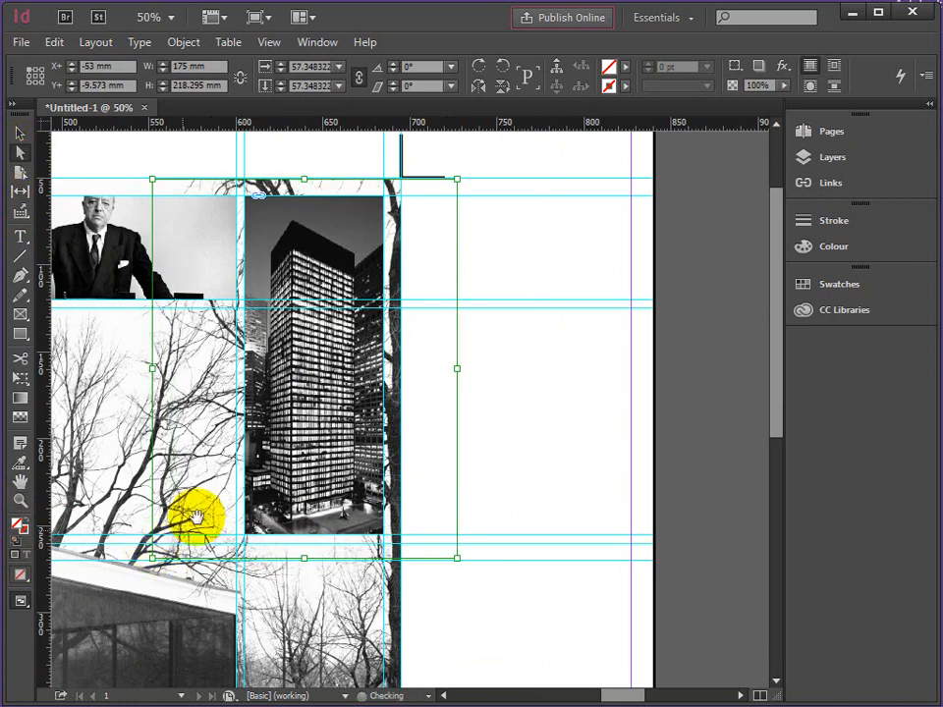
drag(266, 273, 269, 262)
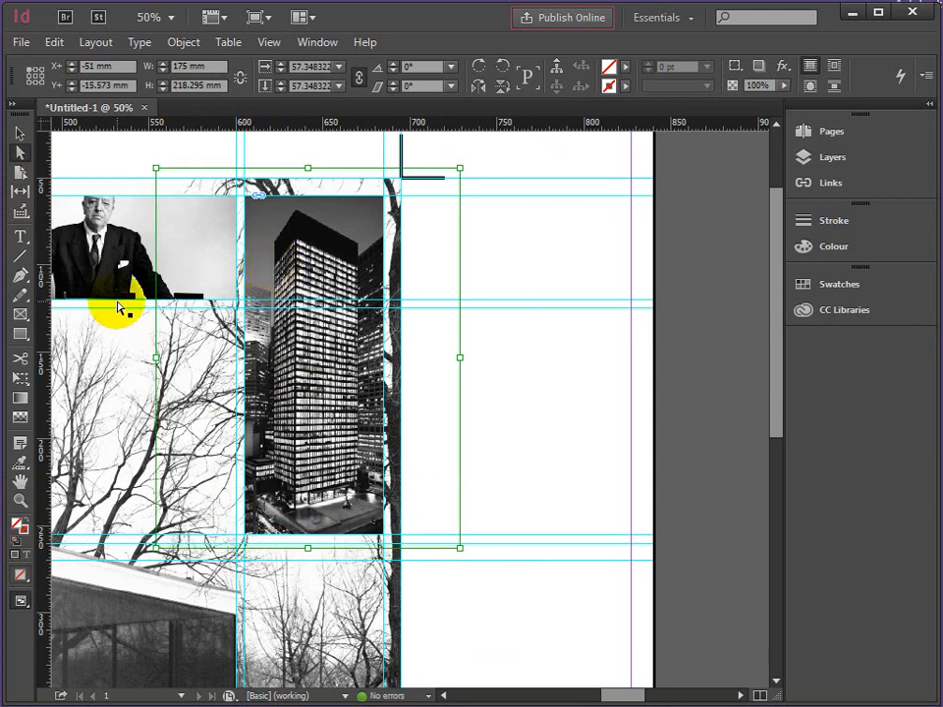
click(20, 500)
alt+click(339, 391)
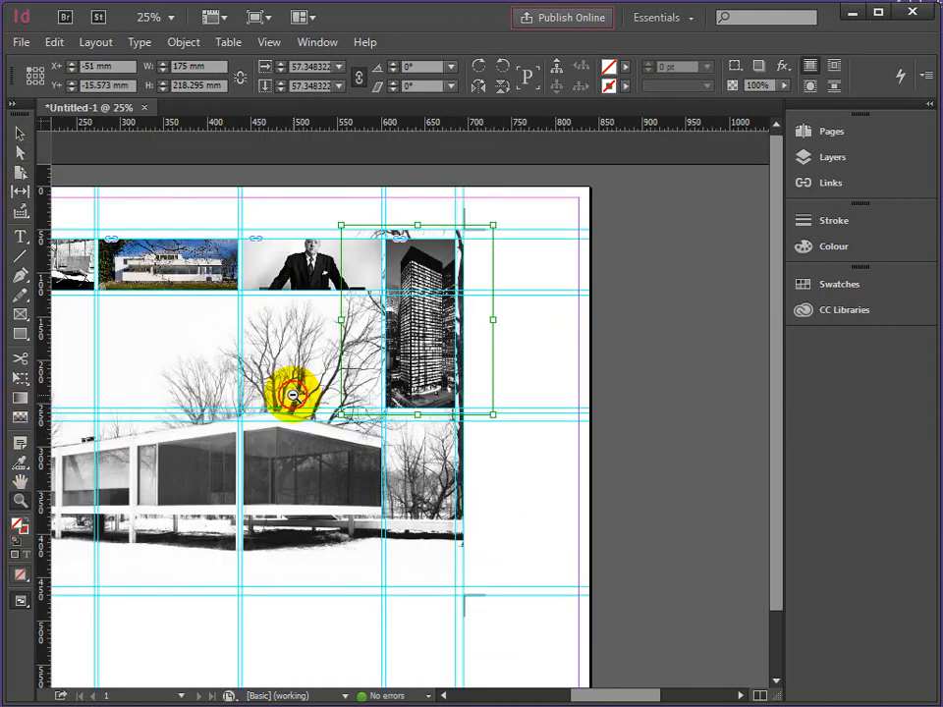
alt+click(290, 388)
click(380, 400)
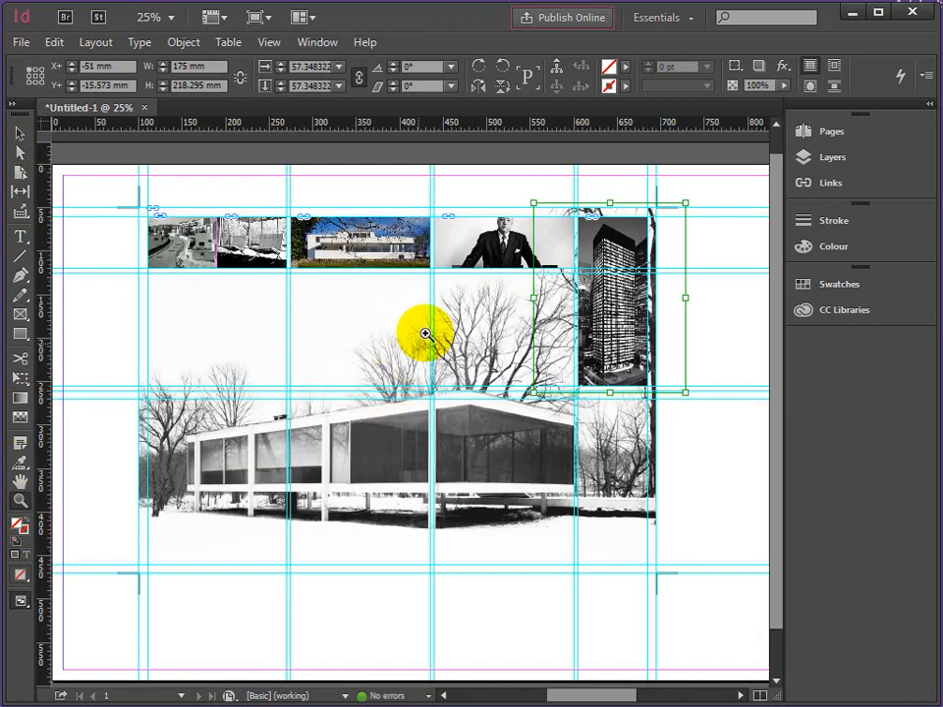
click(20, 133)
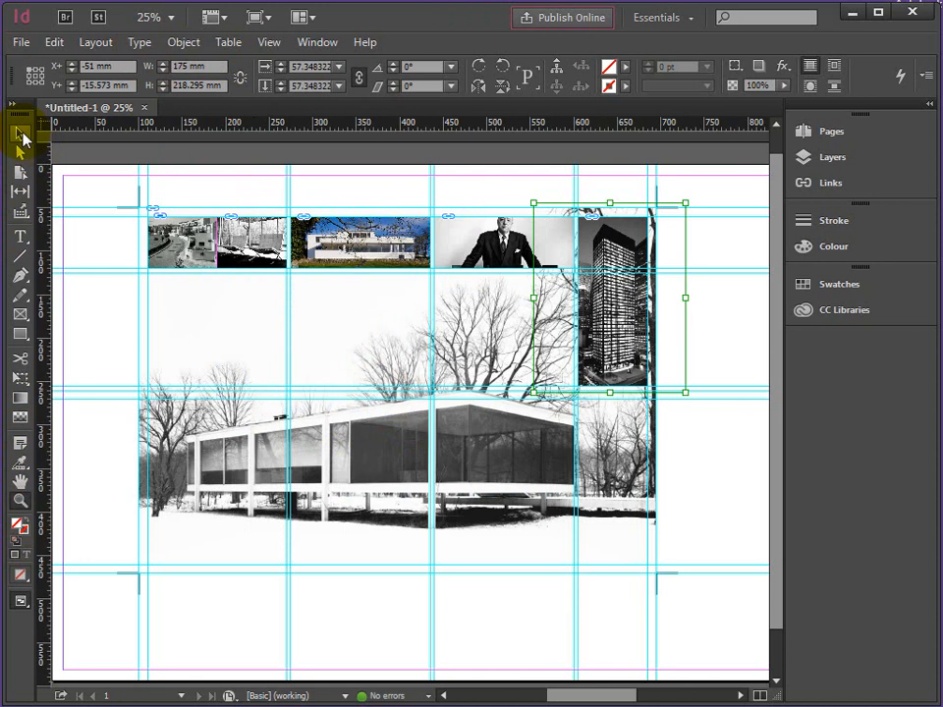
click(372, 195)
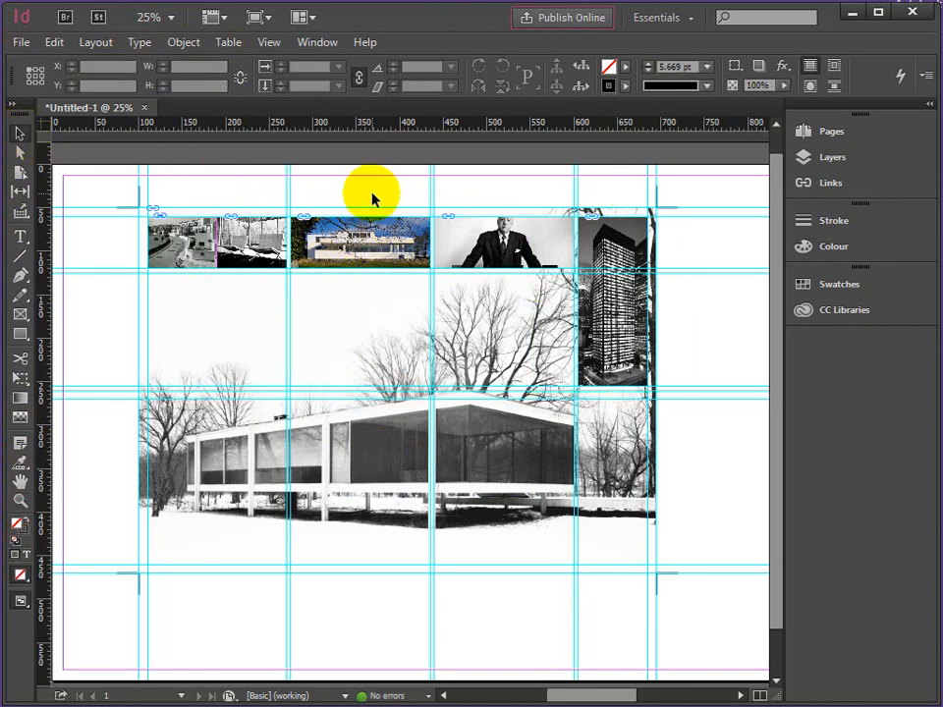